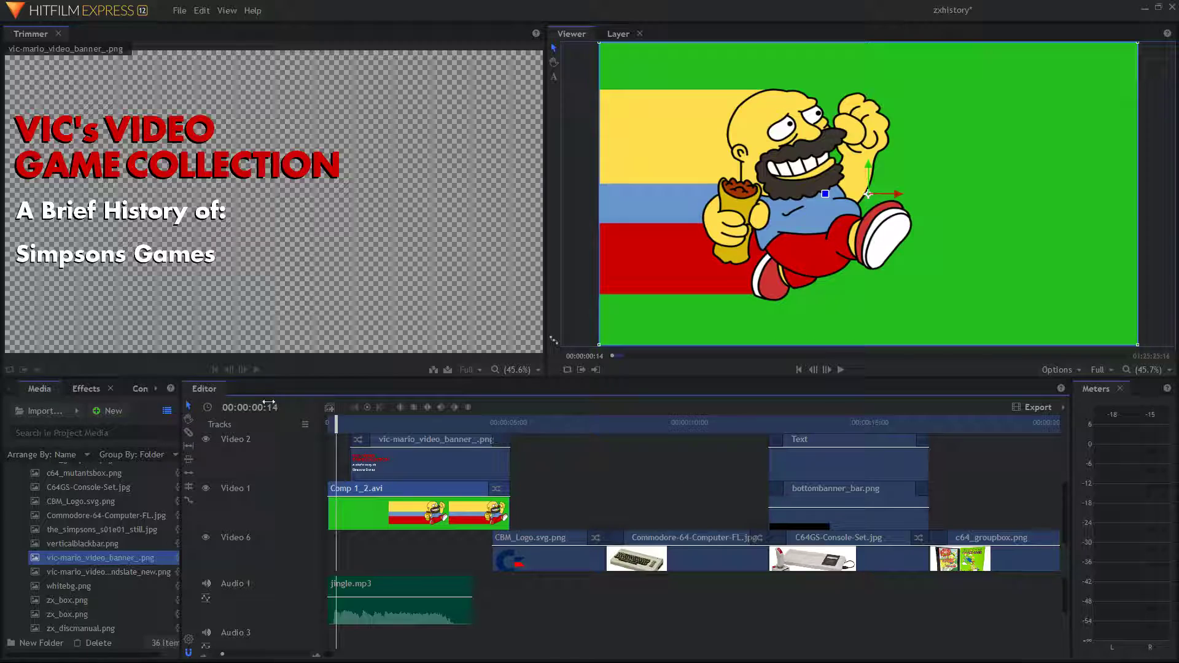
# Scrub to the title card near the start of the timeline and look over its banner and text tracks
pyautogui.click(339, 425)
pyautogui.moveTo(340, 428)
pyautogui.mouseDown()
pyautogui.moveTo(372, 426)
pyautogui.moveTo(332, 423)
pyautogui.moveTo(361, 424)
pyautogui.mouseUp()
pyautogui.scroll(2, 473, 551)
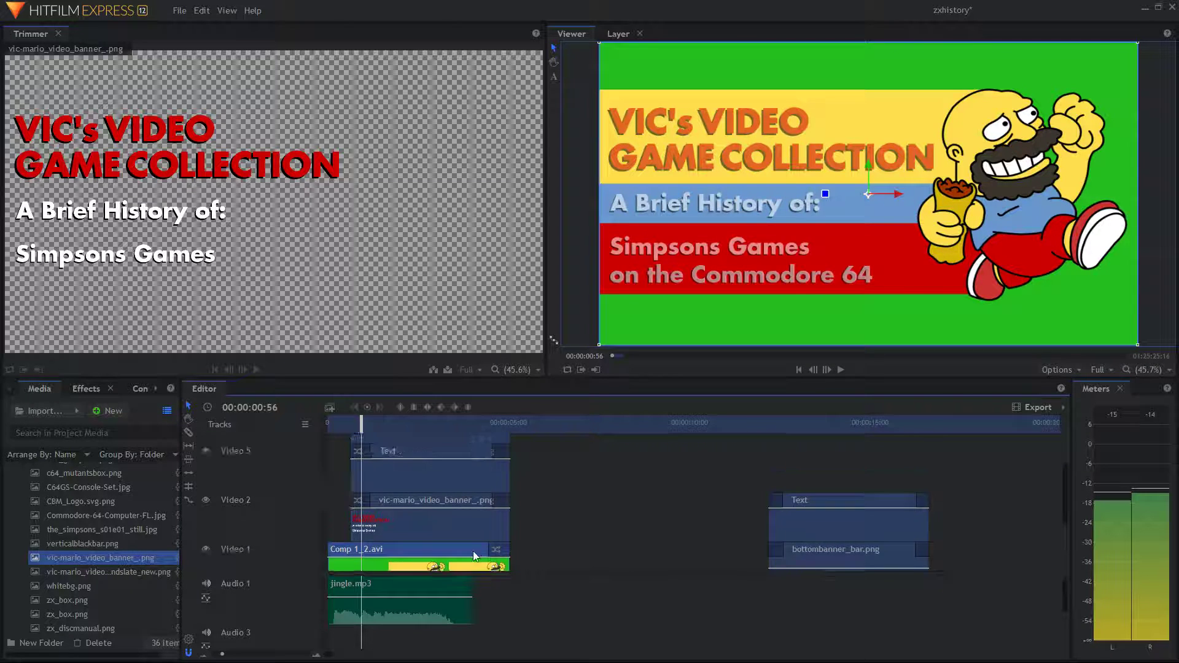
pyautogui.scroll(1, 537, 492)
pyautogui.scroll(-1, 537, 492)
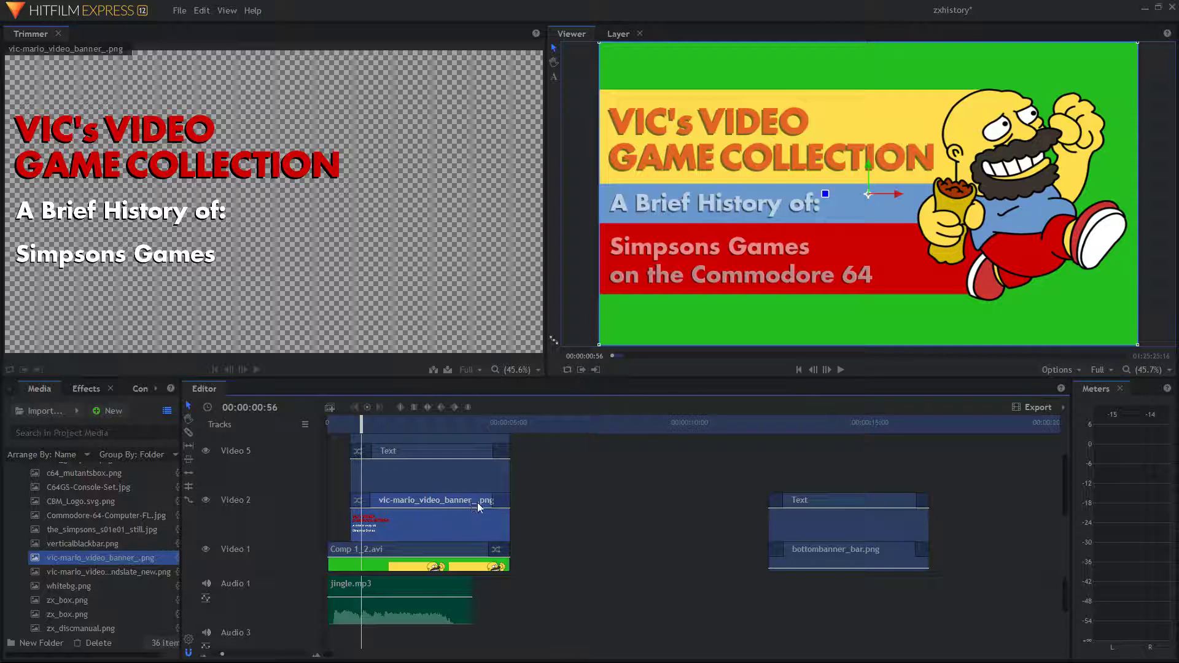
pyautogui.scroll(1, 404, 489)
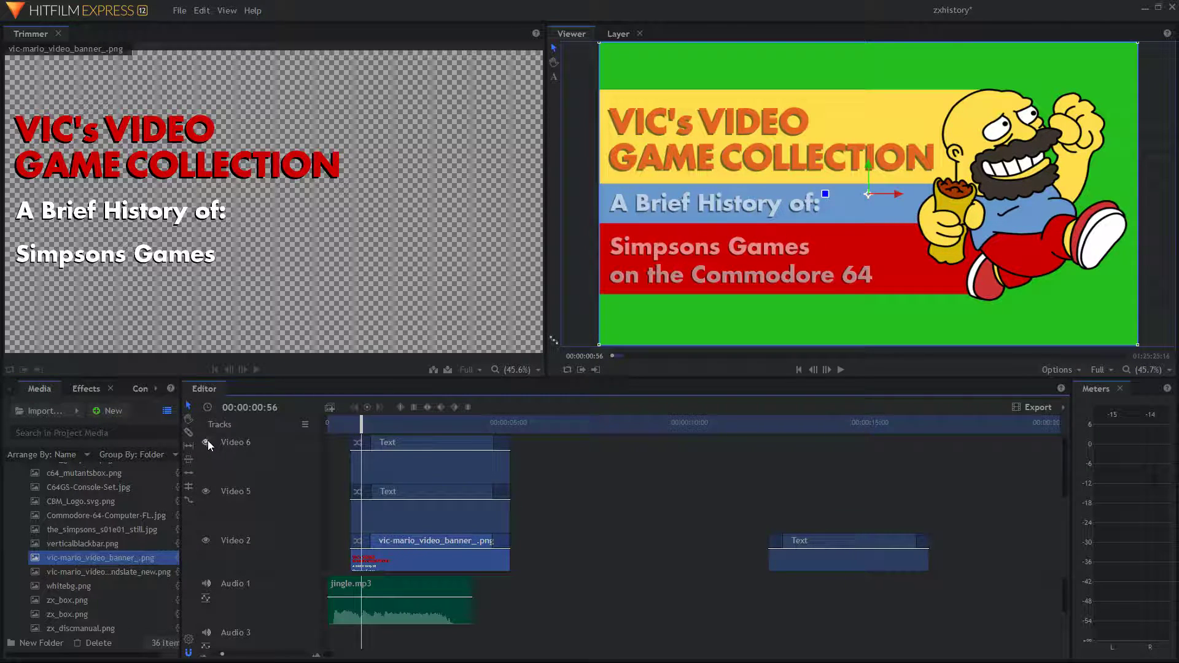
# Hide the text tracks Video 6 and Video 5 and play the title card briefly without the console line
pyautogui.click(207, 442)
pyautogui.click(206, 492)
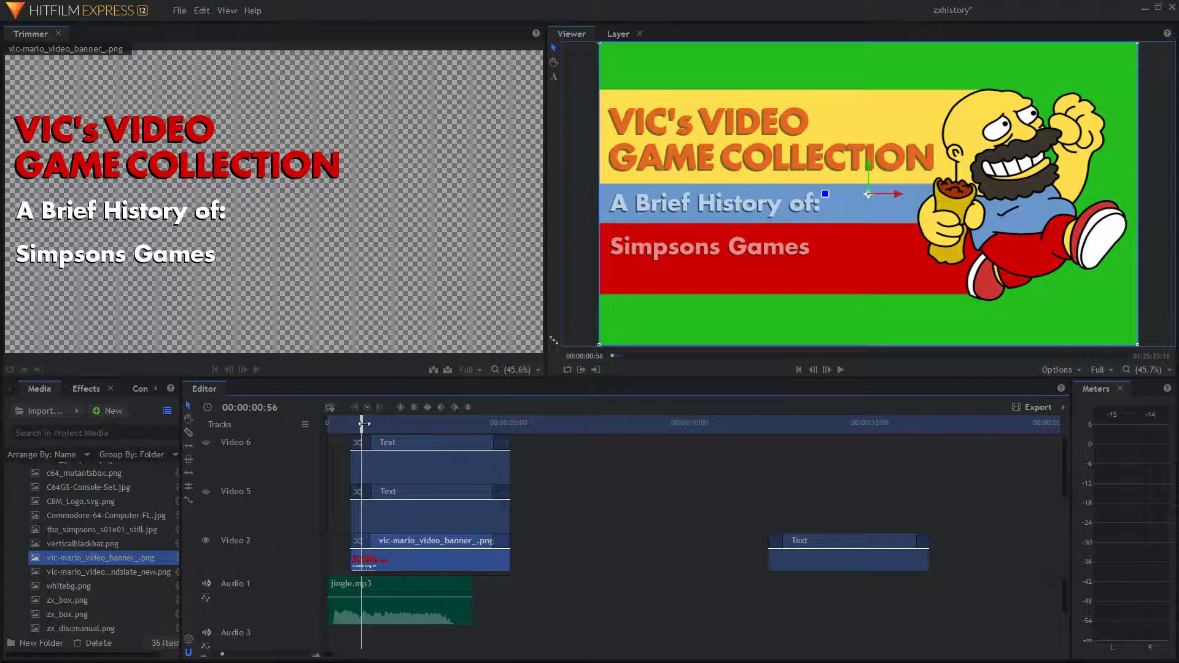
pyautogui.press('space')
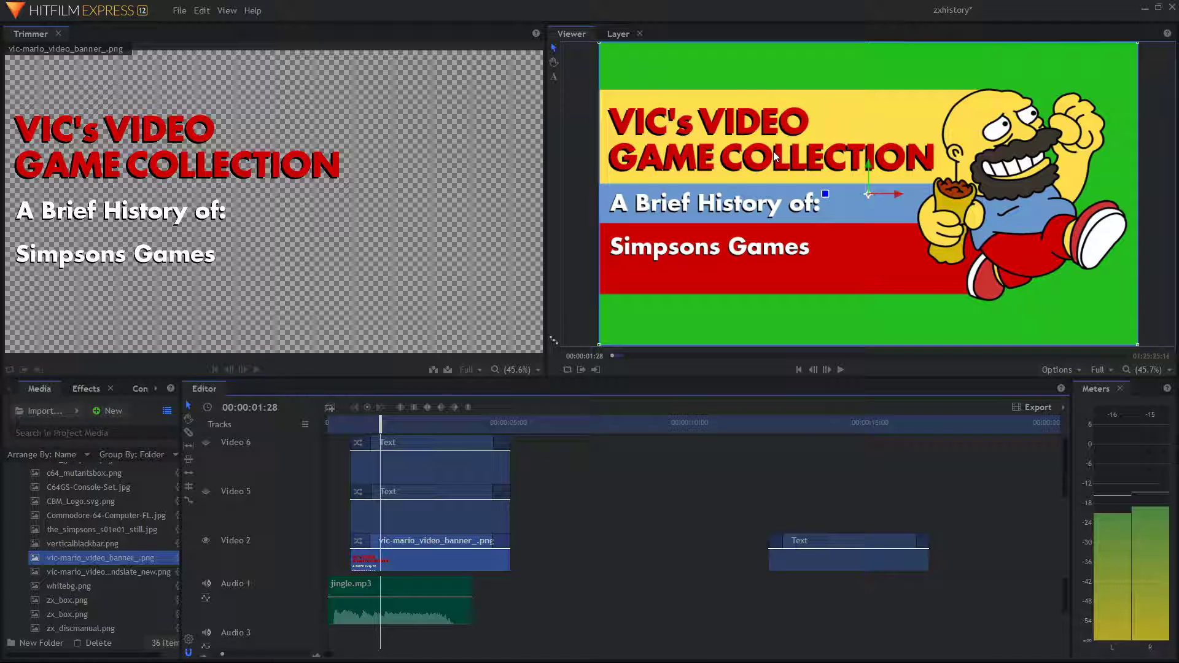
pyautogui.press('space')
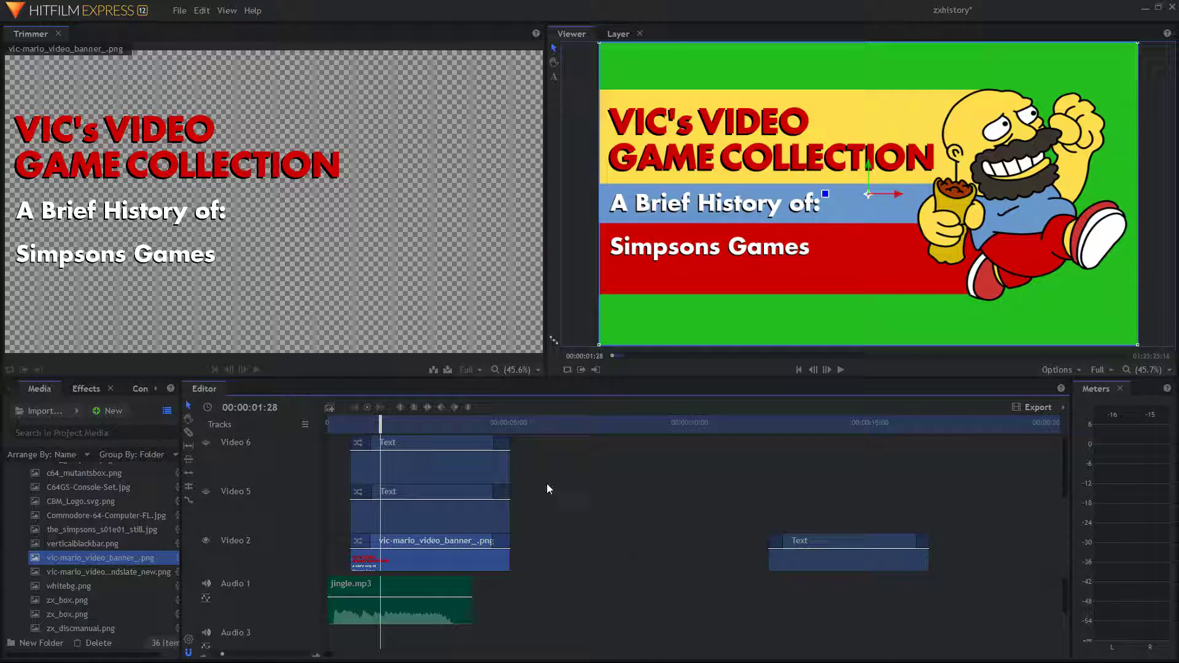
# Look over the banner and background clips, and make the Video 6 and Video 5 text tracks visible again
pyautogui.scroll(-1, 536, 489)
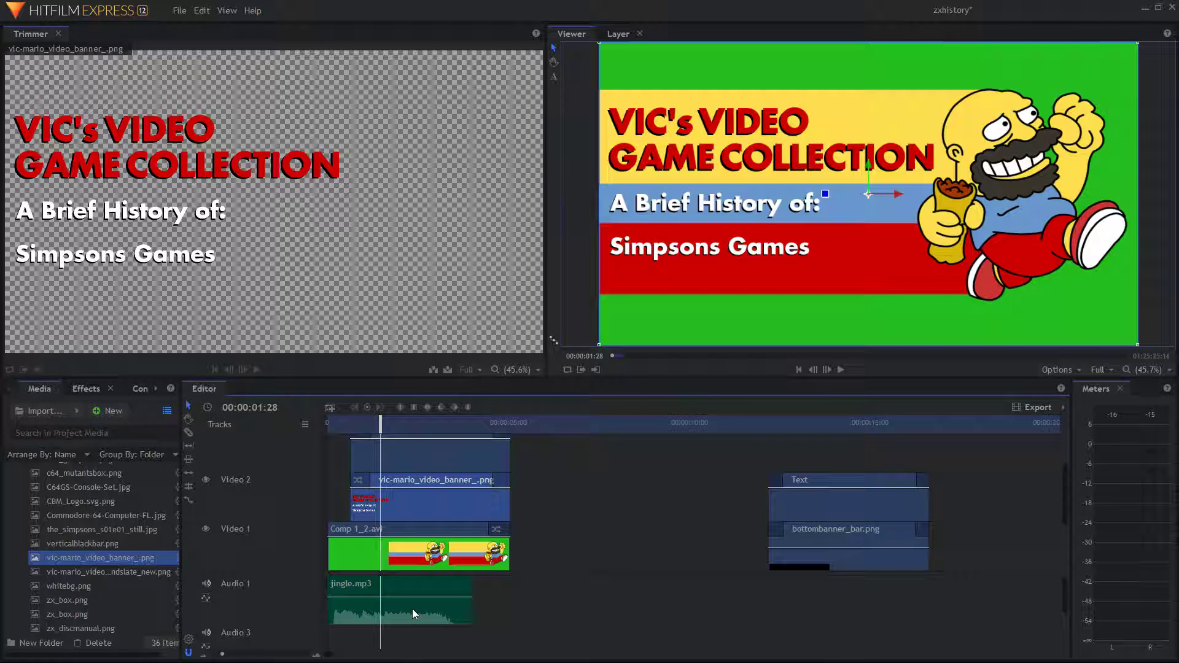
pyautogui.click(363, 549)
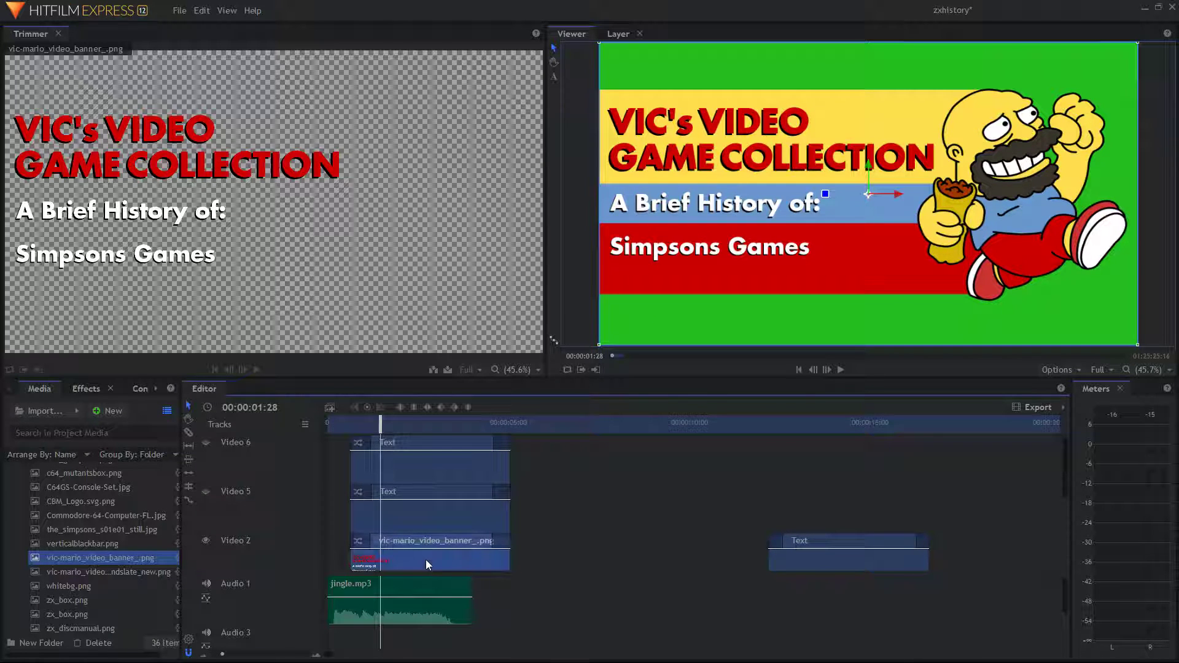
pyautogui.click(422, 499)
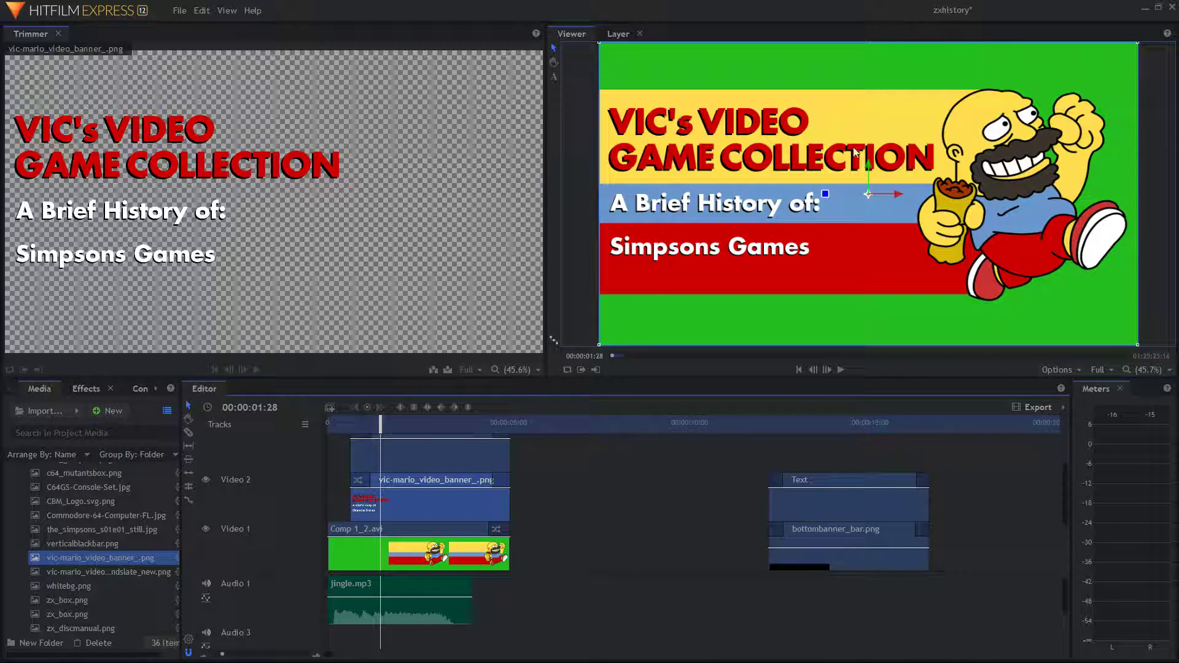
pyautogui.scroll(3, 448, 460)
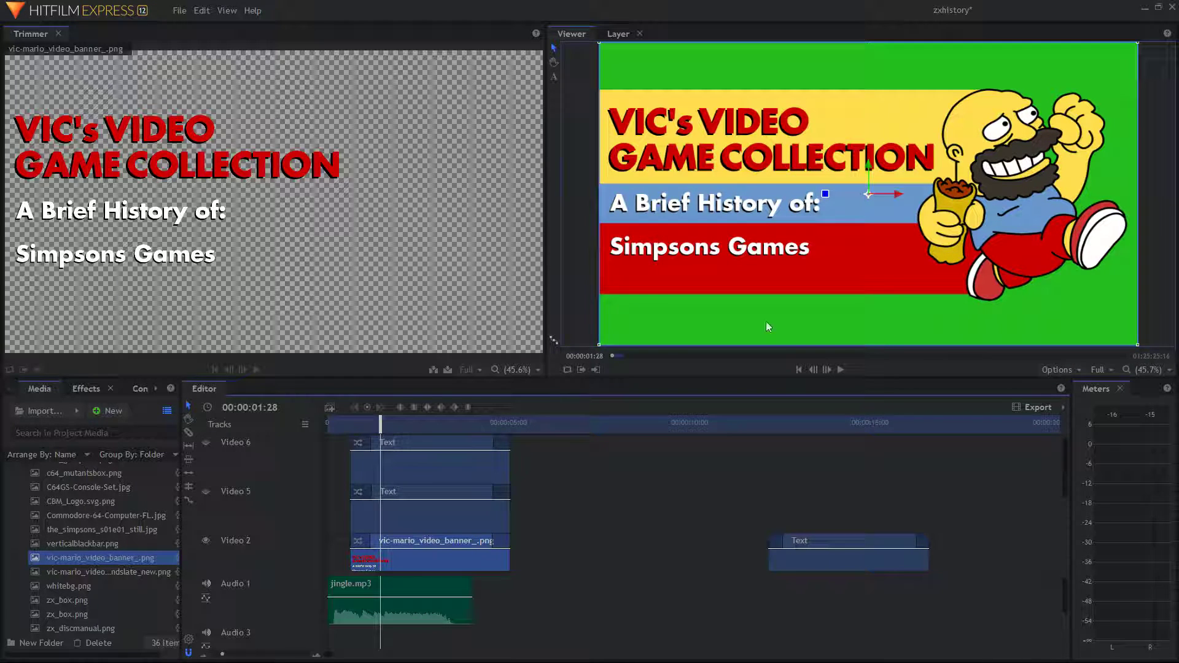
pyautogui.click(206, 443)
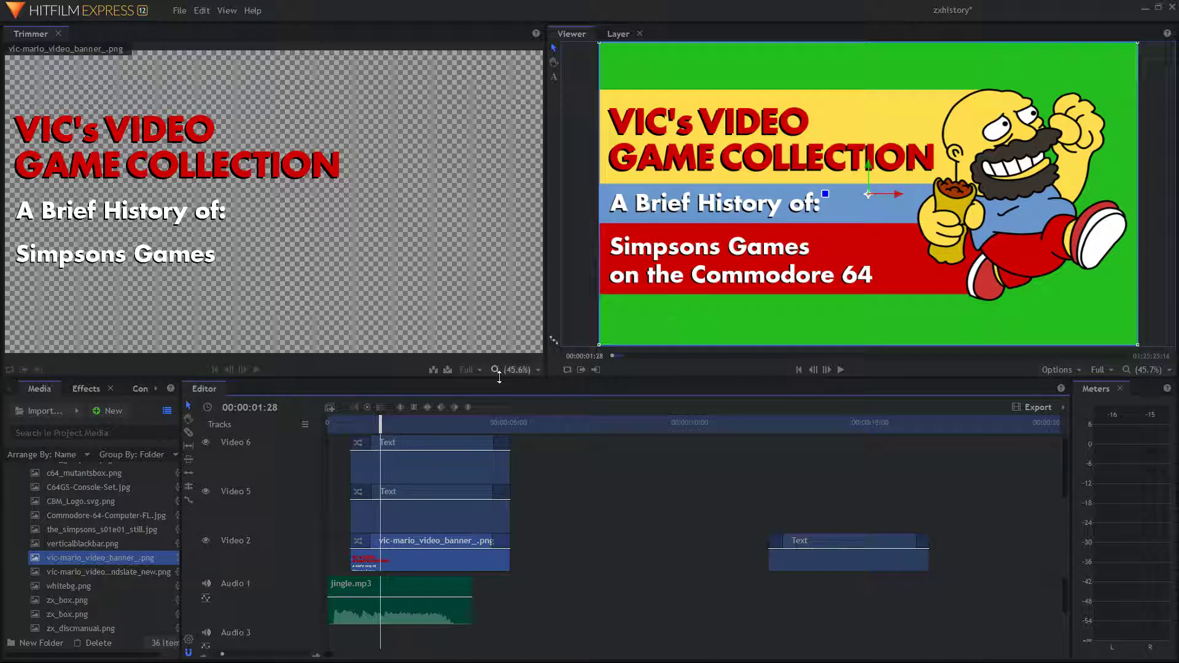
# Replace "Commodore 64" with "ZX Spectrum" in the white title text on the Video 6 track
pyautogui.click(487, 451)
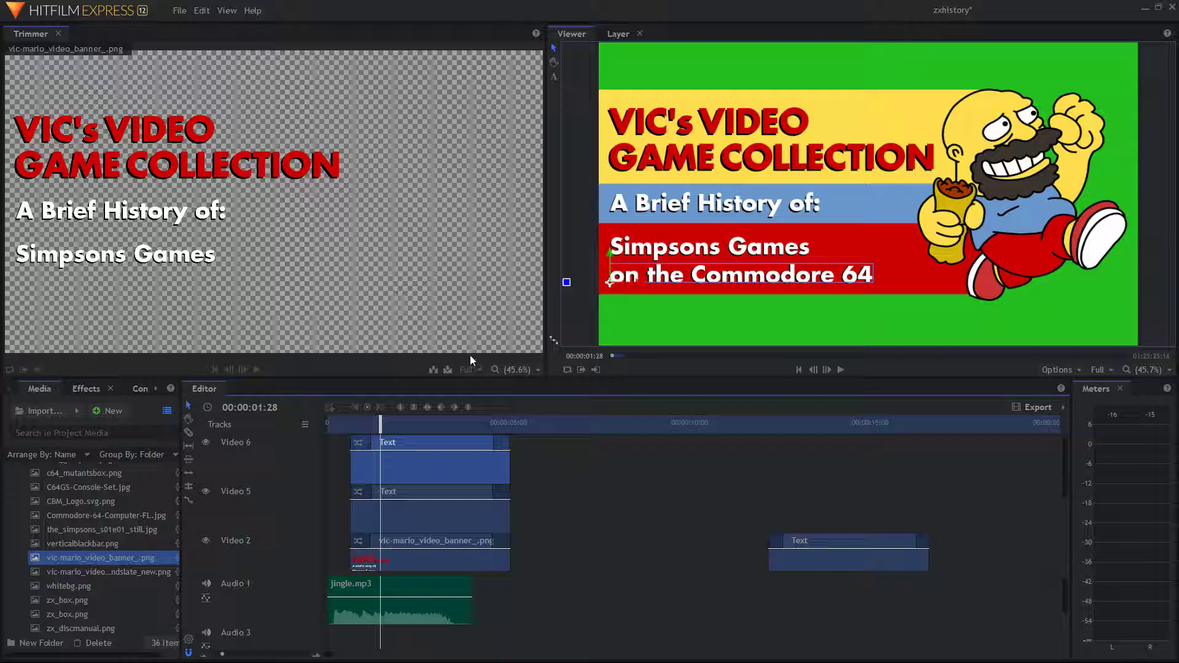
pyautogui.click(554, 76)
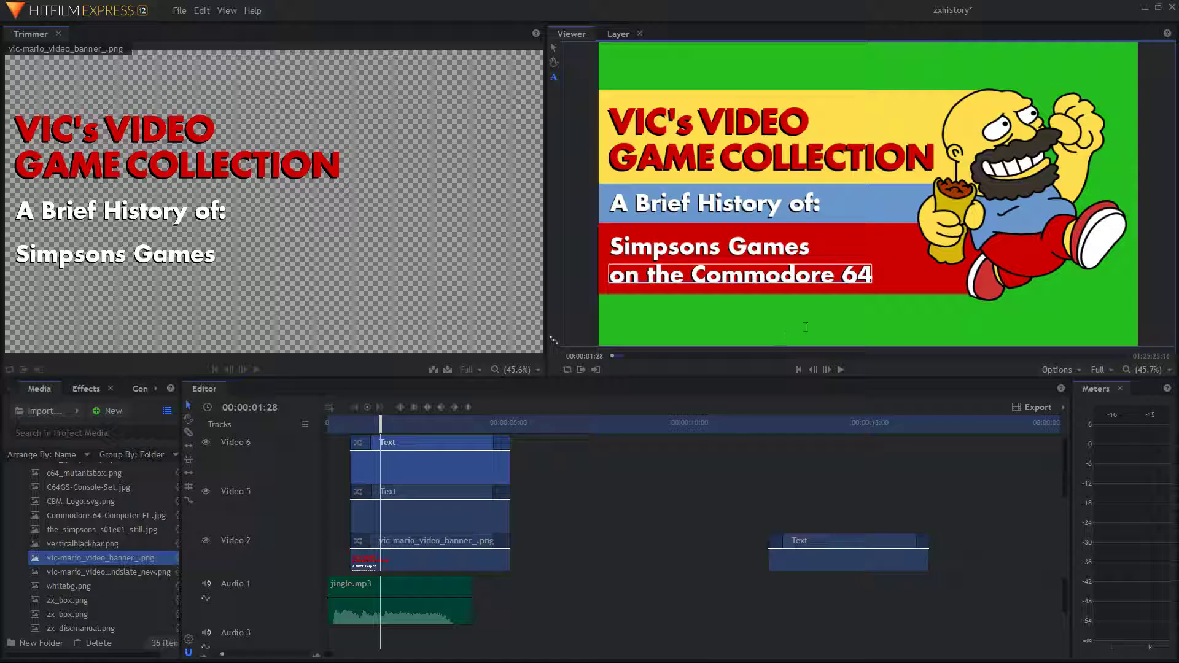
pyautogui.moveTo(870, 275); pyautogui.dragTo(697, 282)
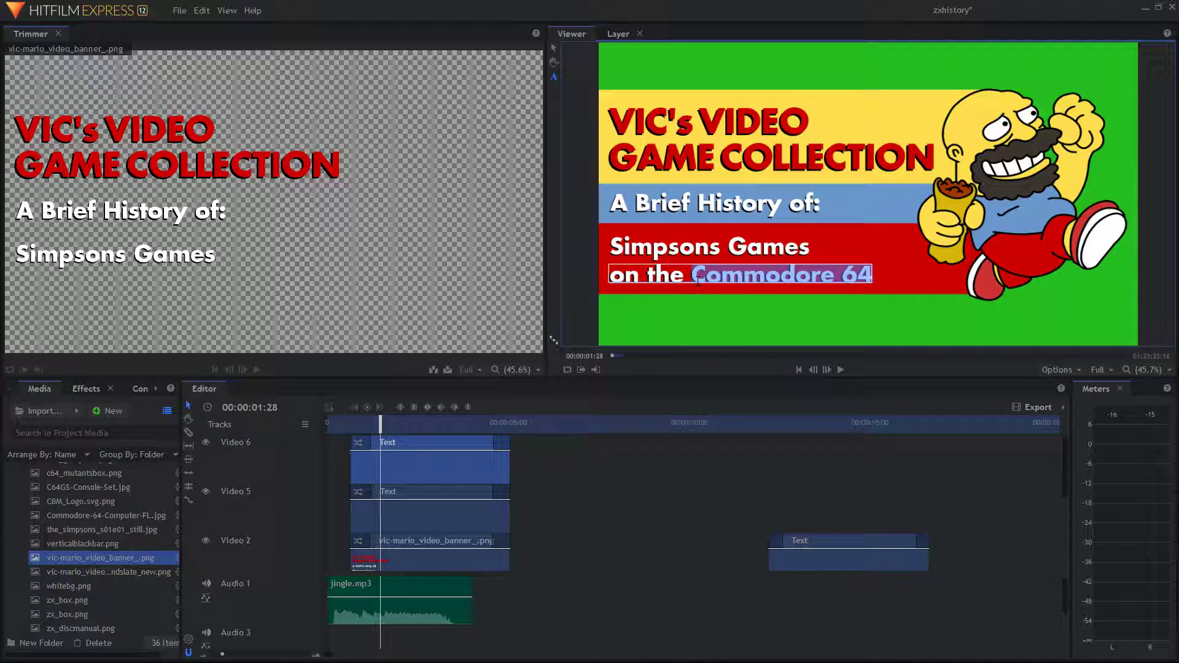
pyautogui.write('ZX Spectrum')
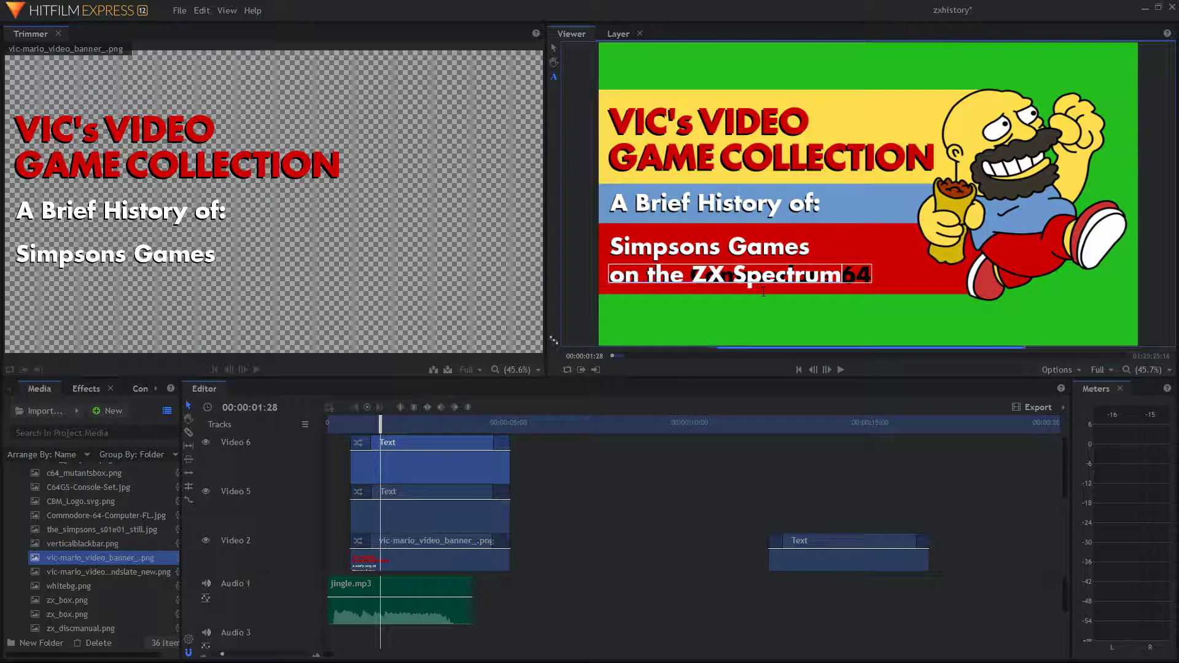
# Replace "Commodore 64" with "ZX Spectrum" in the black shadow text on the Video 5 track and deselect the clip
pyautogui.click(430, 517)
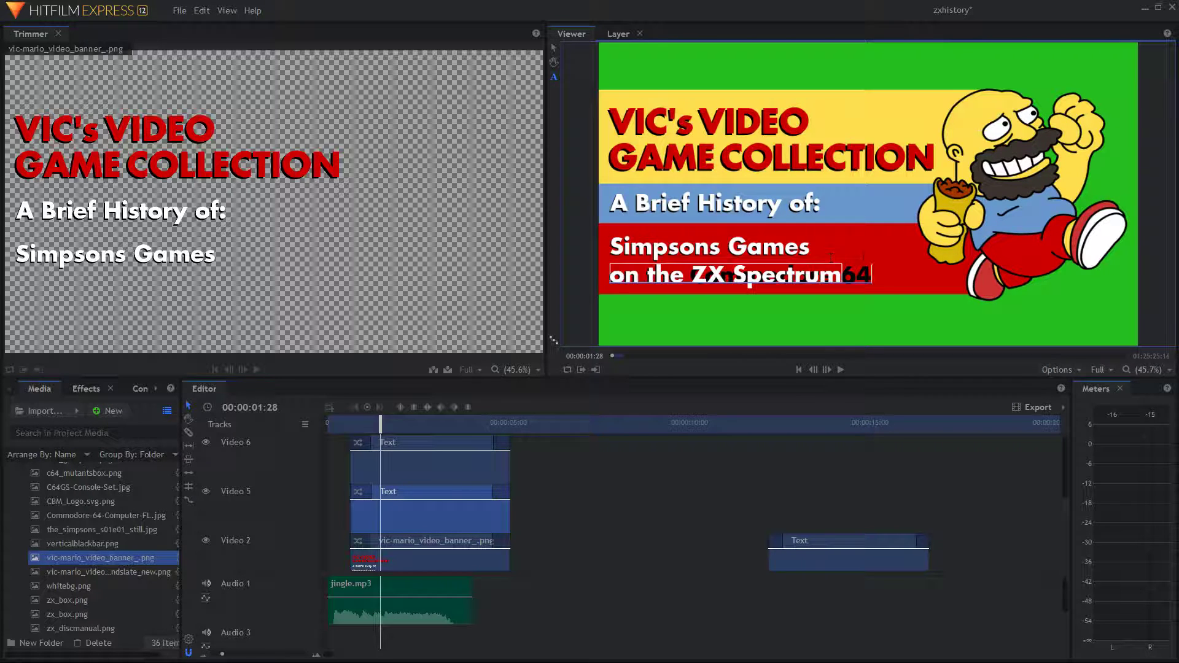
pyautogui.click(554, 48)
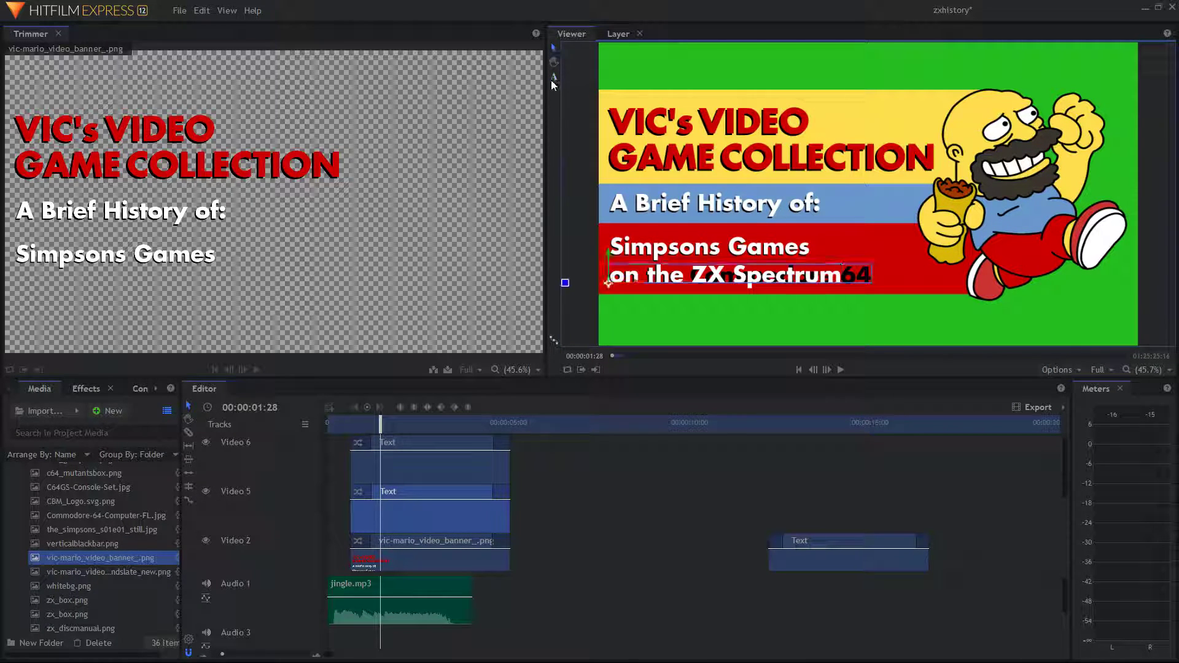
pyautogui.click(552, 77)
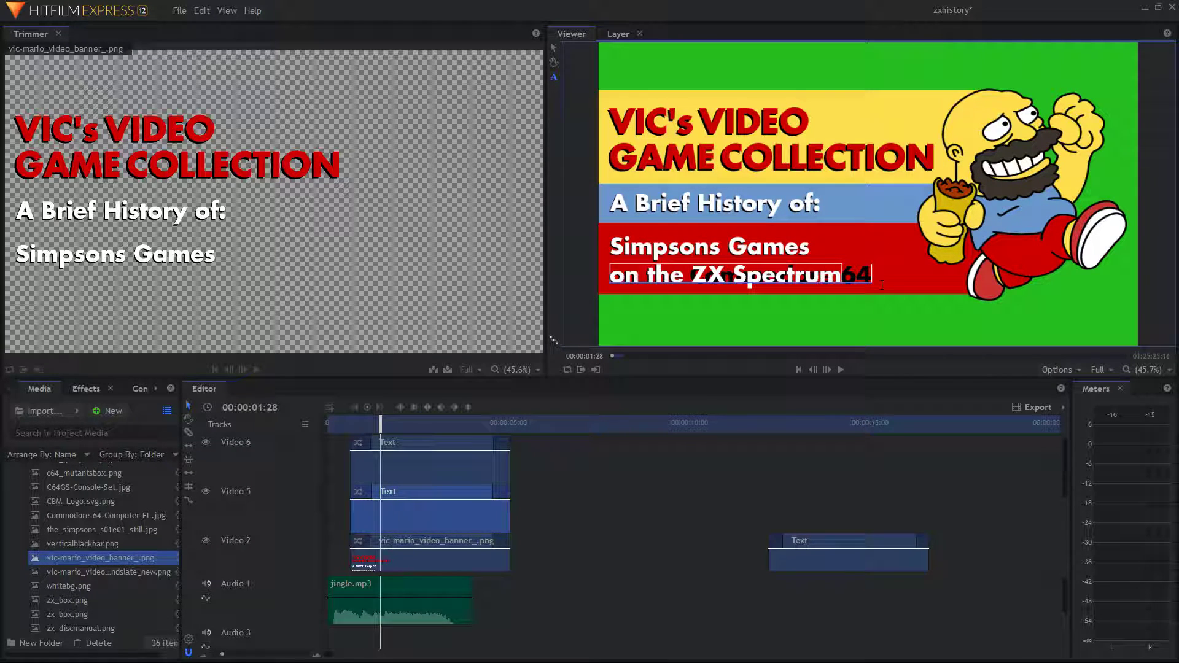
pyautogui.moveTo(871, 275); pyautogui.dragTo(695, 278)
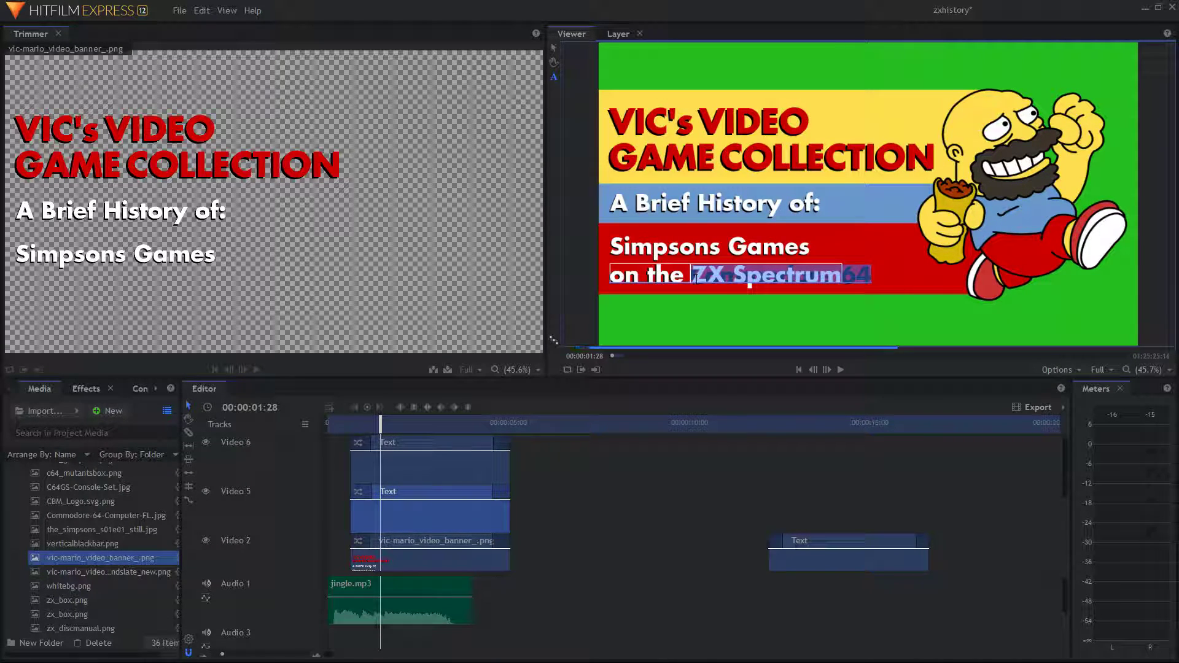
pyautogui.write('ZX Spectrum')
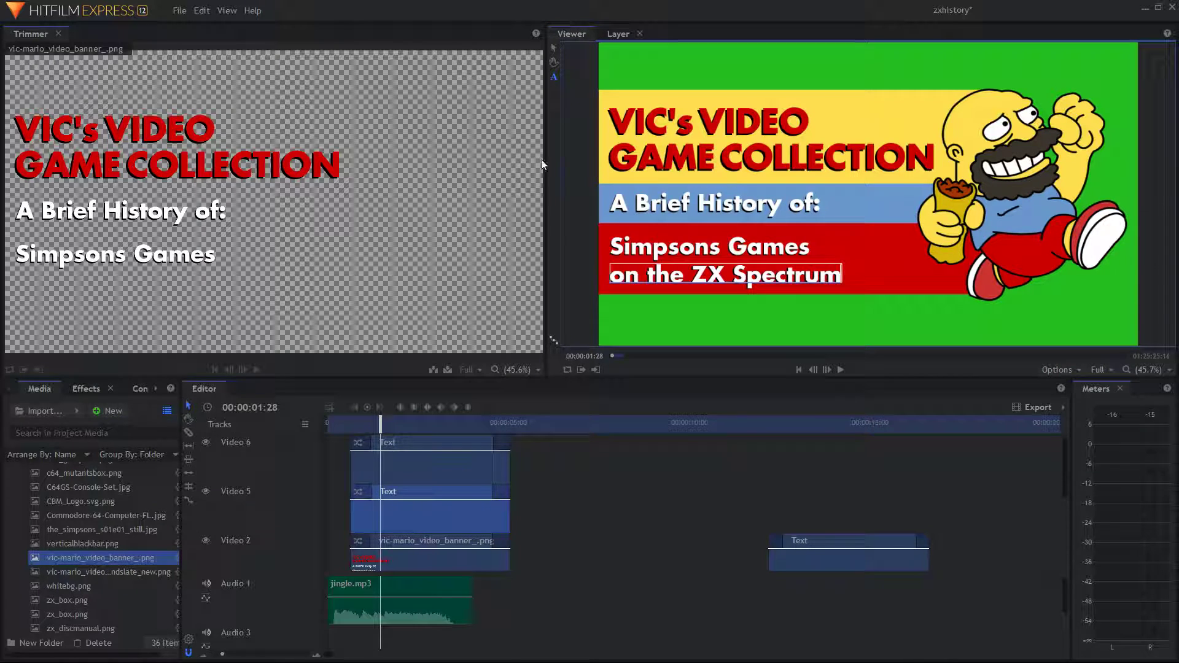
pyautogui.click(552, 47)
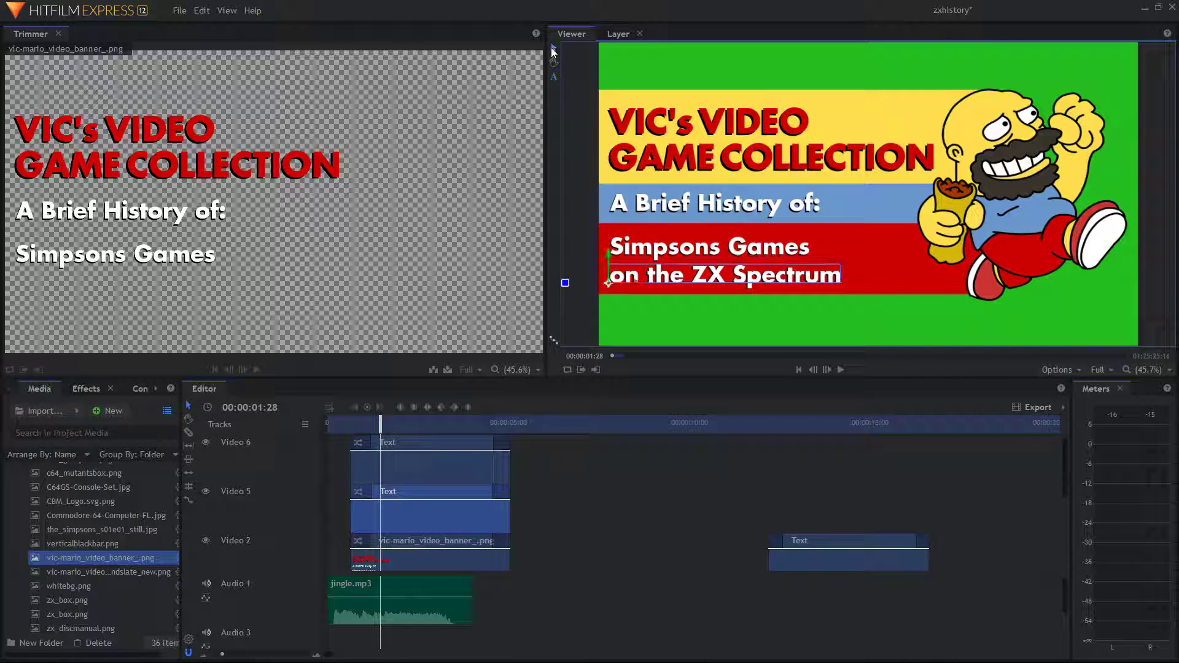
pyautogui.click(711, 473)
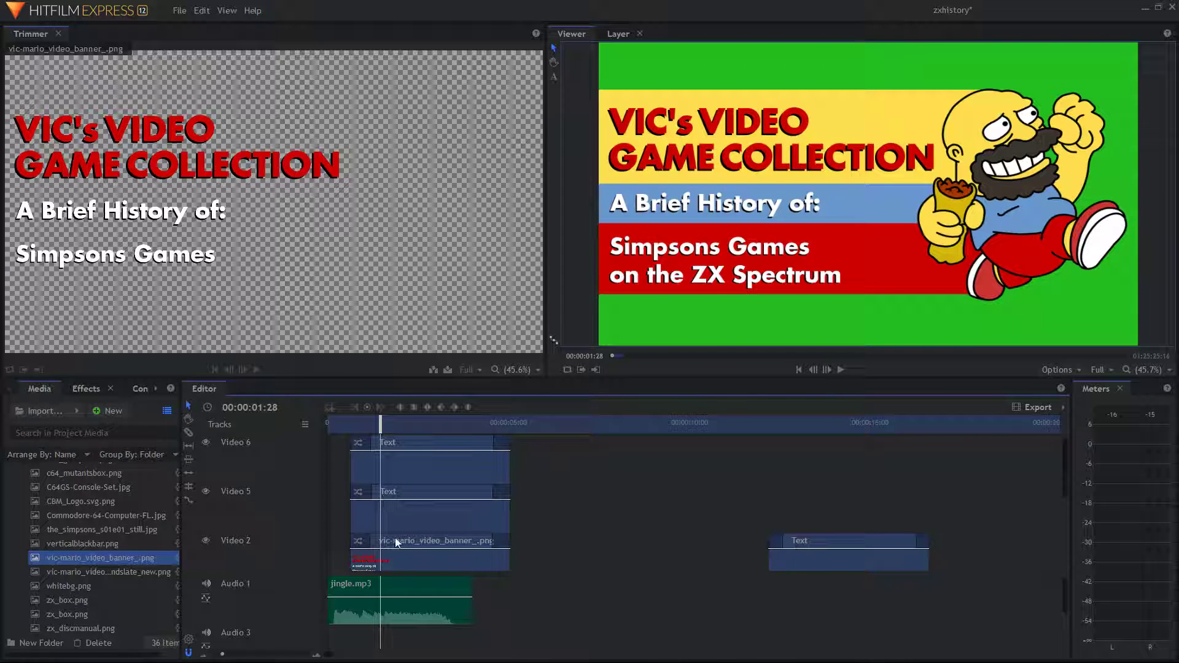
# Examine the title card's layers by selecting the banner image and the two text clips in turn
pyautogui.scroll(-3, 386, 511)
pyautogui.click(429, 499)
pyautogui.scroll(1, 442, 505)
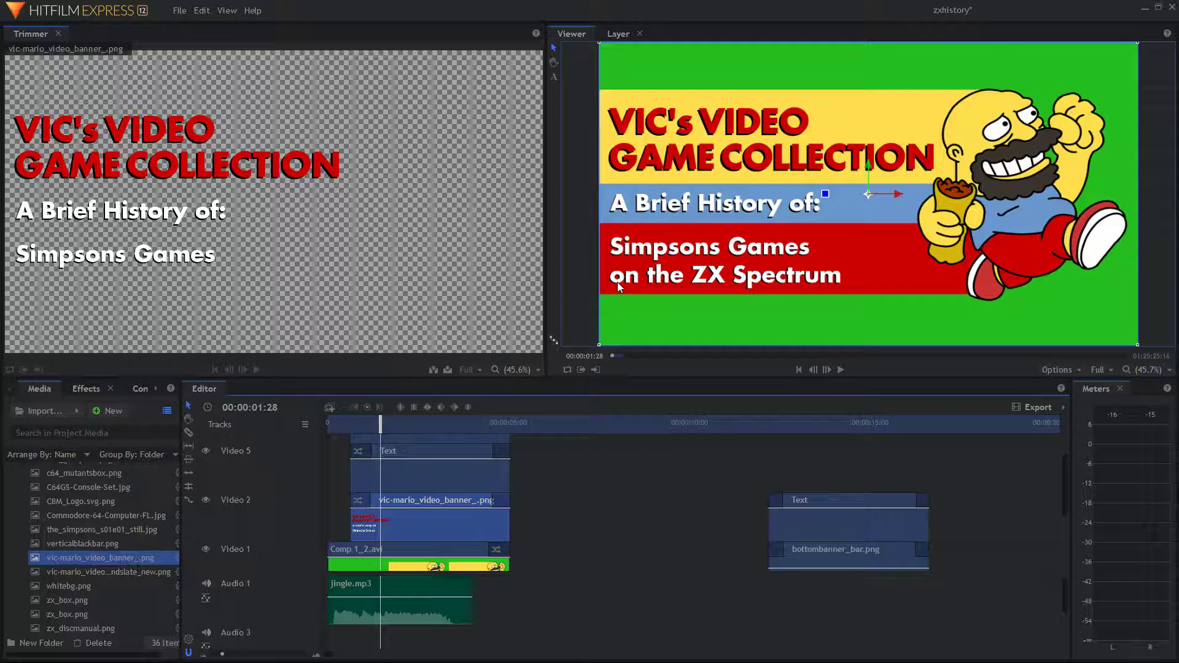
pyautogui.scroll(1, 522, 520)
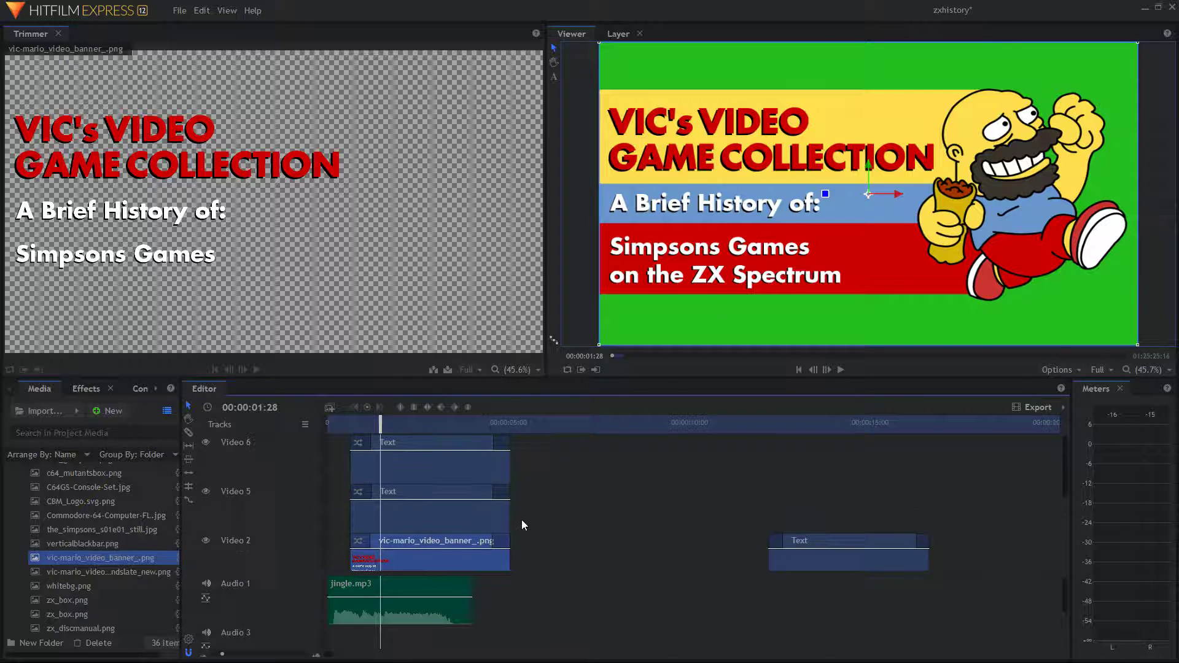
pyautogui.click(443, 463)
pyautogui.click(430, 514)
pyautogui.click(444, 461)
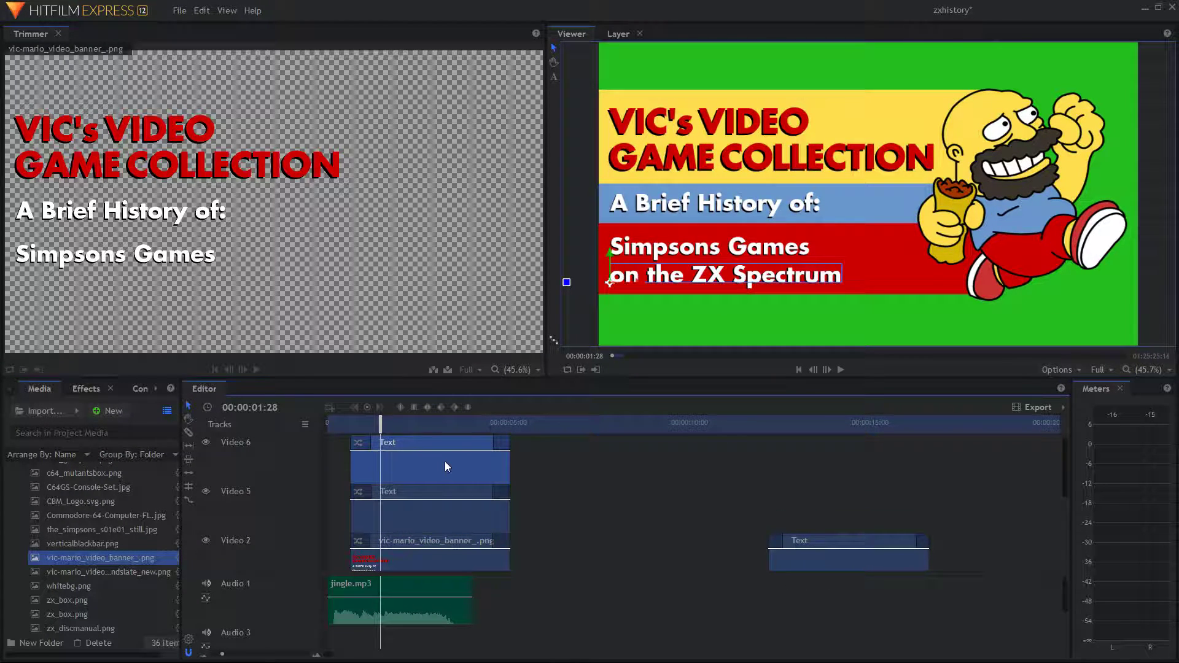
pyautogui.click(439, 512)
pyautogui.click(444, 477)
# Add briefhist_zx01.mp3 to the Audio 1 track, aligned with the start of the CBM_Logo.svg.png clip
pyautogui.scroll(-4, 458, 509)
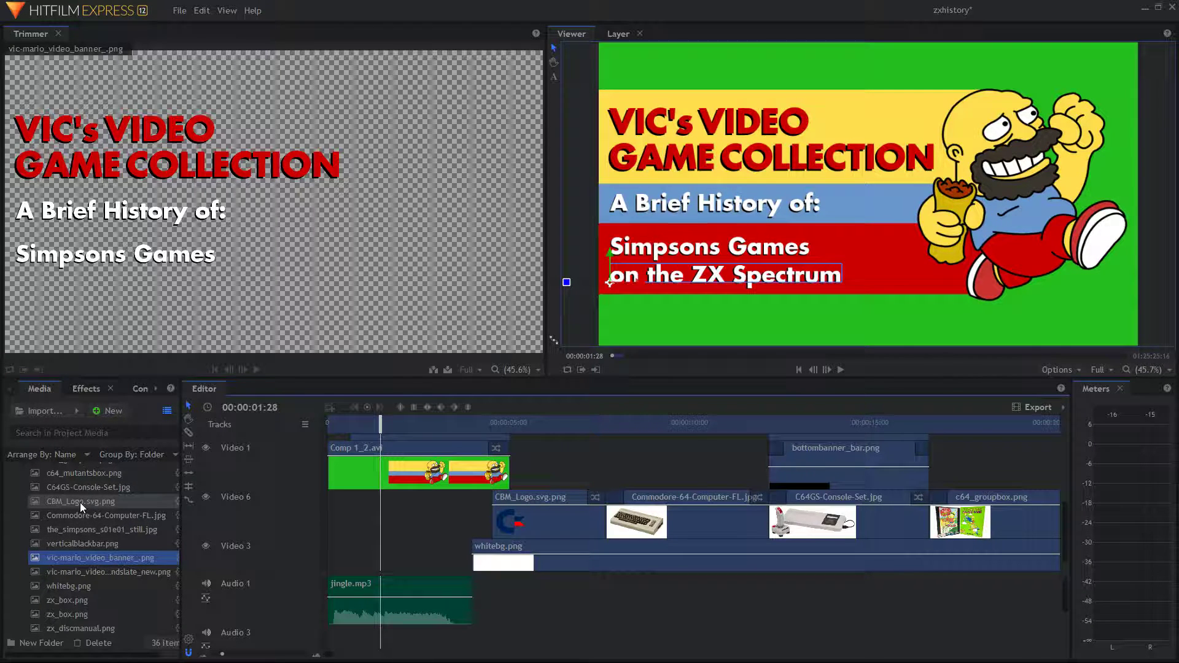
pyautogui.scroll(-5, 108, 562)
pyautogui.scroll(3, 122, 585)
pyautogui.click(108, 485)
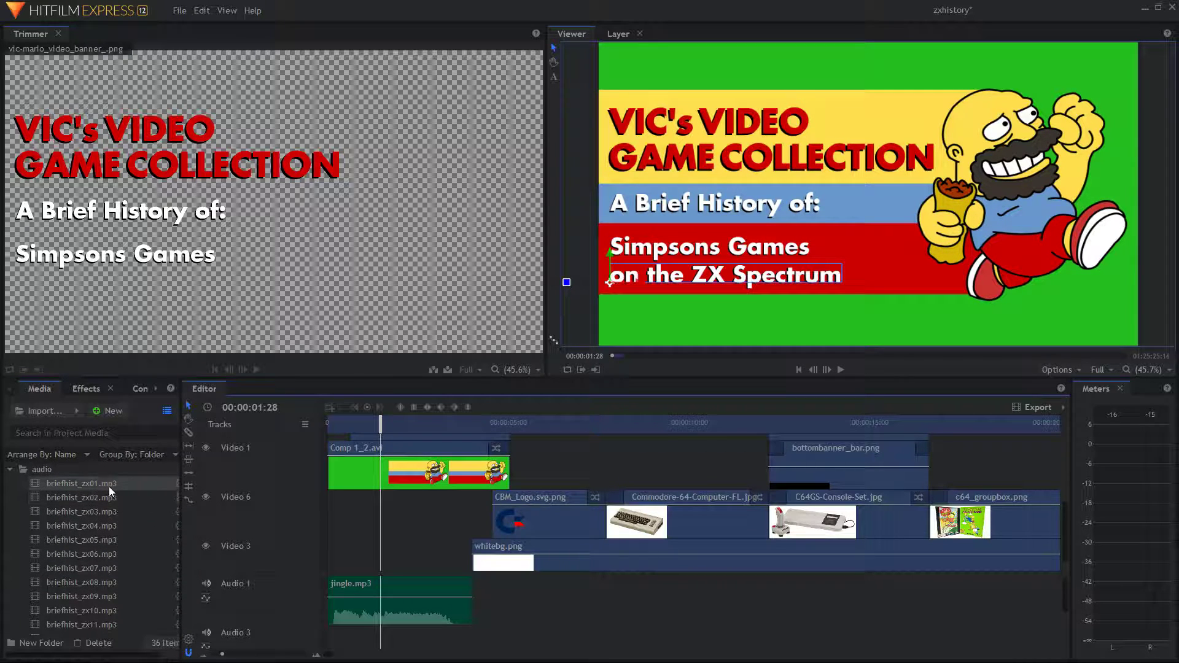
pyautogui.scroll(-3, 98, 522)
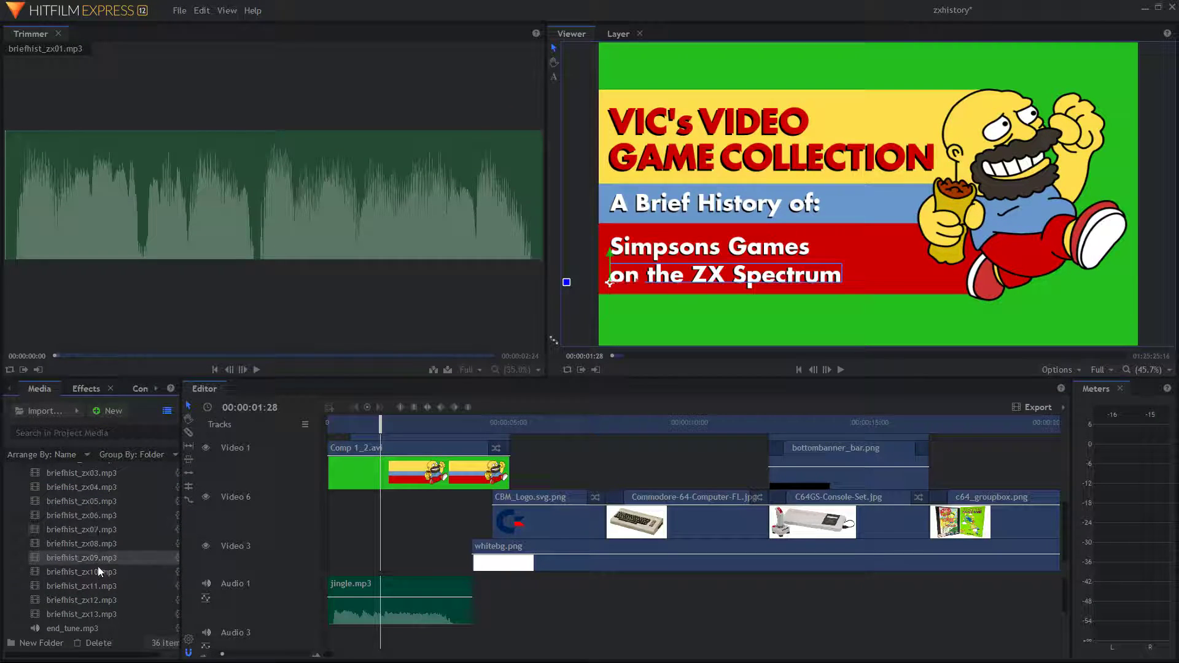
pyautogui.scroll(3, 106, 592)
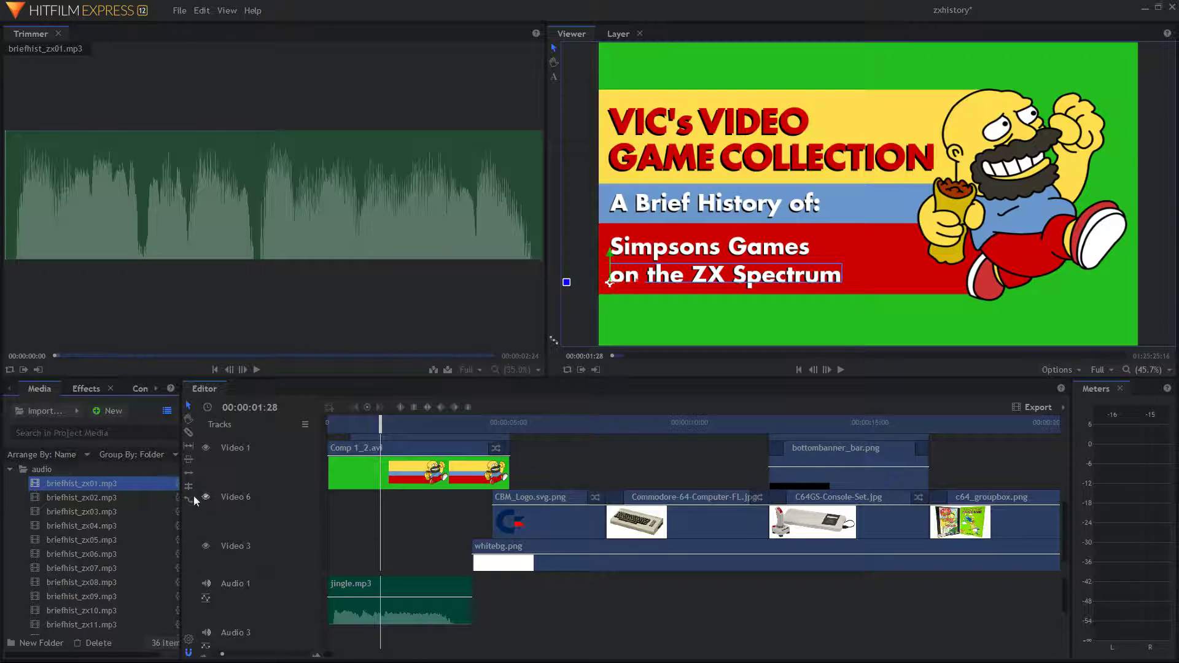
pyautogui.moveTo(131, 484)
pyautogui.mouseDown()
pyautogui.moveTo(485, 603)
pyautogui.moveTo(521, 600)
pyautogui.moveTo(478, 591)
pyautogui.moveTo(495, 595)
pyautogui.mouseUp()
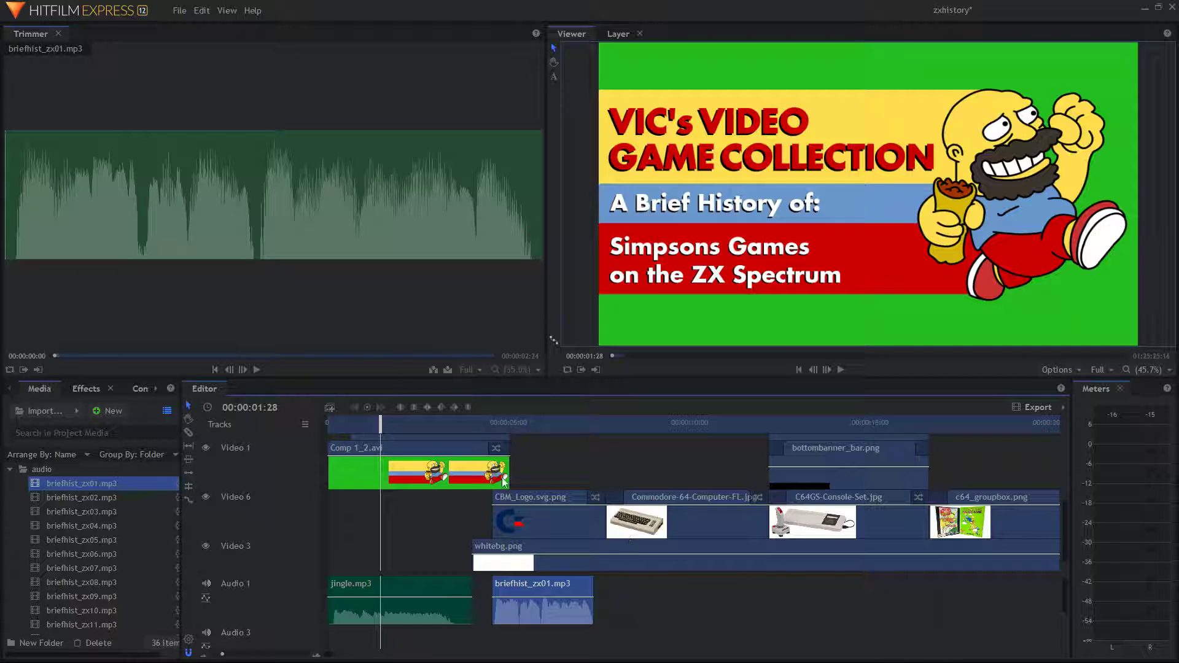
# Play the intro from the beginning to check the title card, the jingle and the first narration clip
pyautogui.click(421, 583)
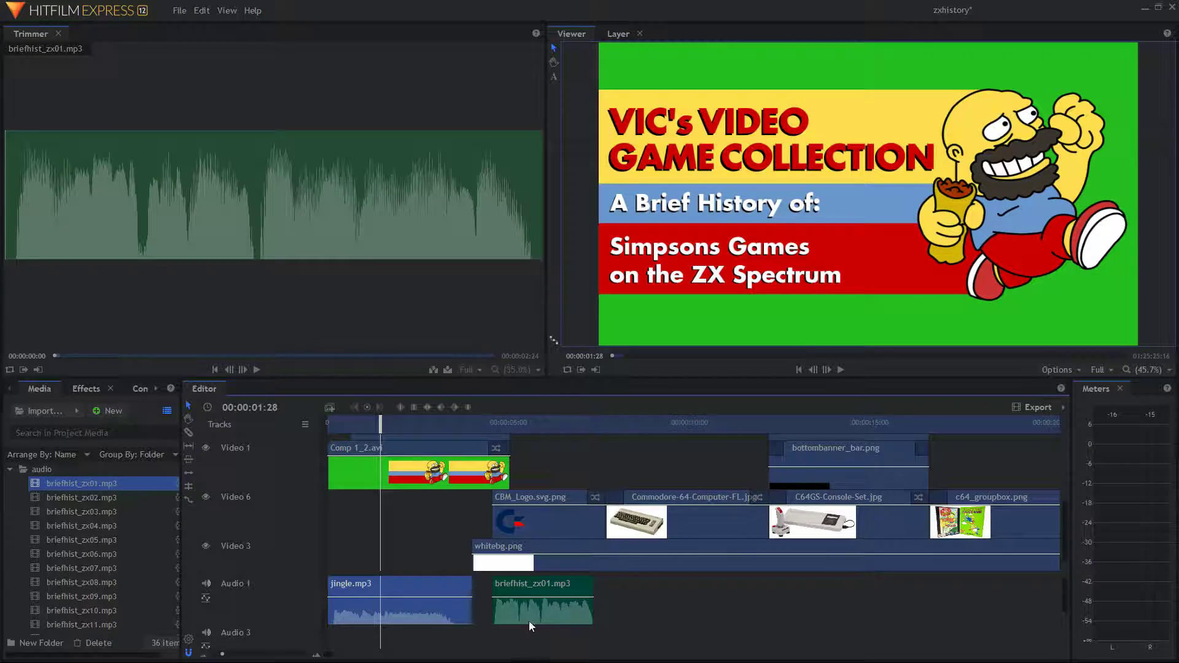
pyautogui.moveTo(381, 427); pyautogui.dragTo(329, 427)
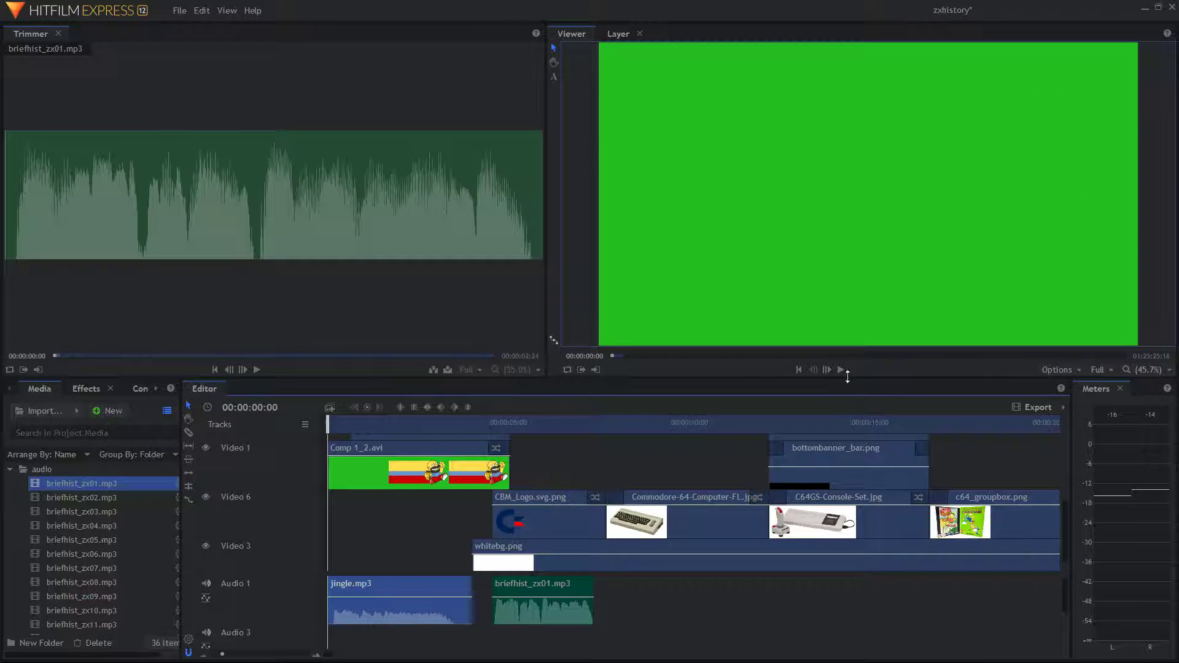
pyautogui.click(842, 369)
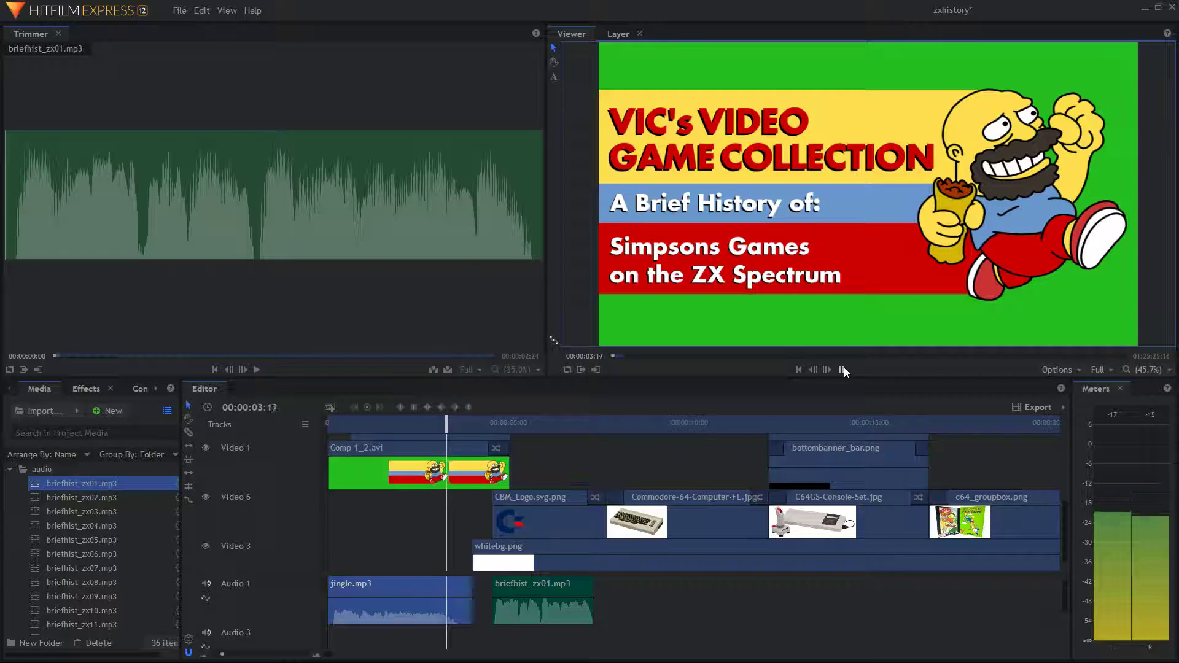
pyautogui.click(842, 369)
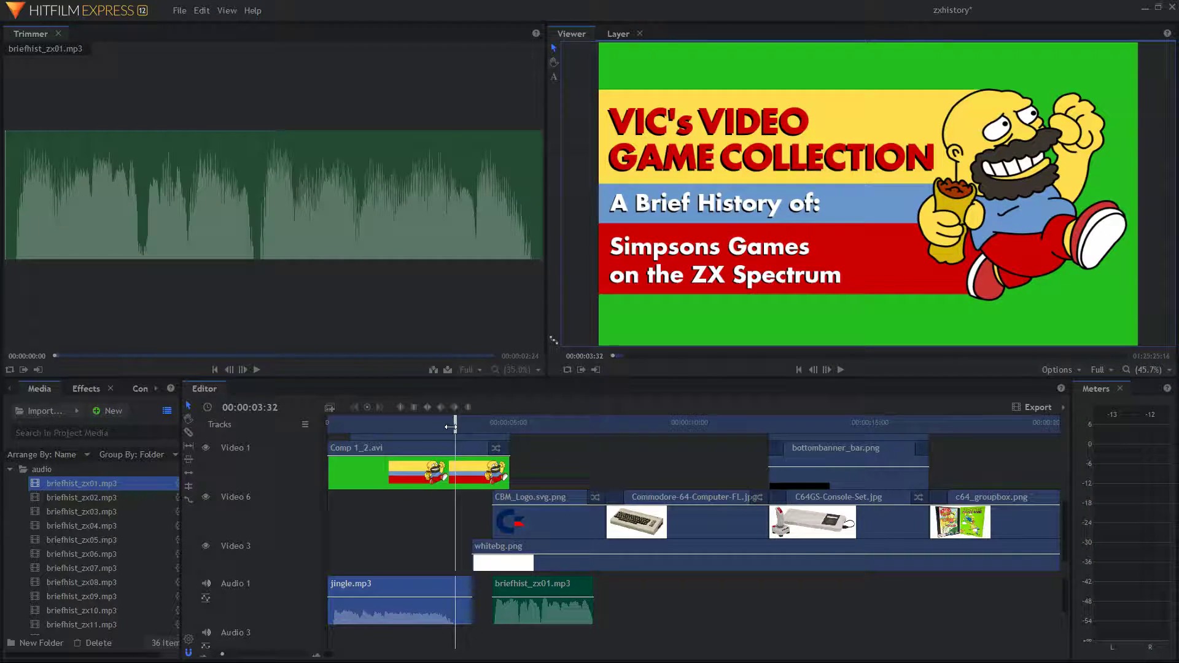
pyautogui.moveTo(451, 426); pyautogui.dragTo(328, 427)
pyautogui.click(841, 369)
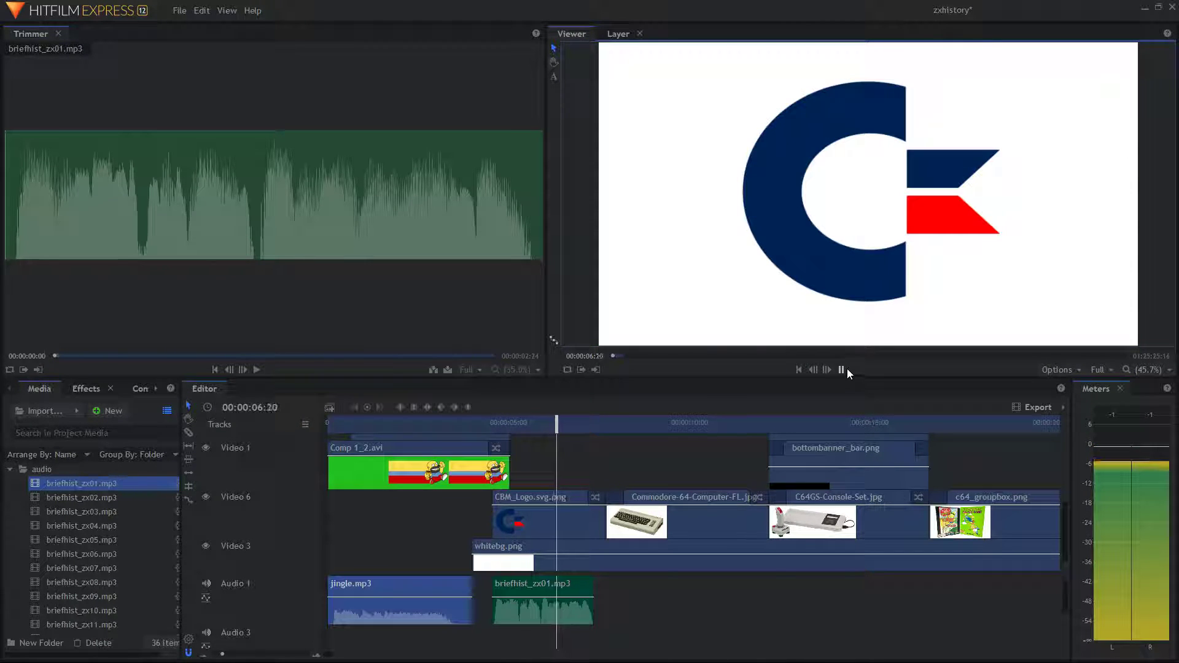
# Move the briefhist_zx01.mp3 clip slightly earlier on the Audio 1 track and play the transition from the title card
pyautogui.click(842, 368)
pyautogui.moveTo(592, 425); pyautogui.dragTo(454, 430)
pyautogui.click(584, 613)
pyautogui.moveTo(550, 613); pyautogui.dragTo(537, 611)
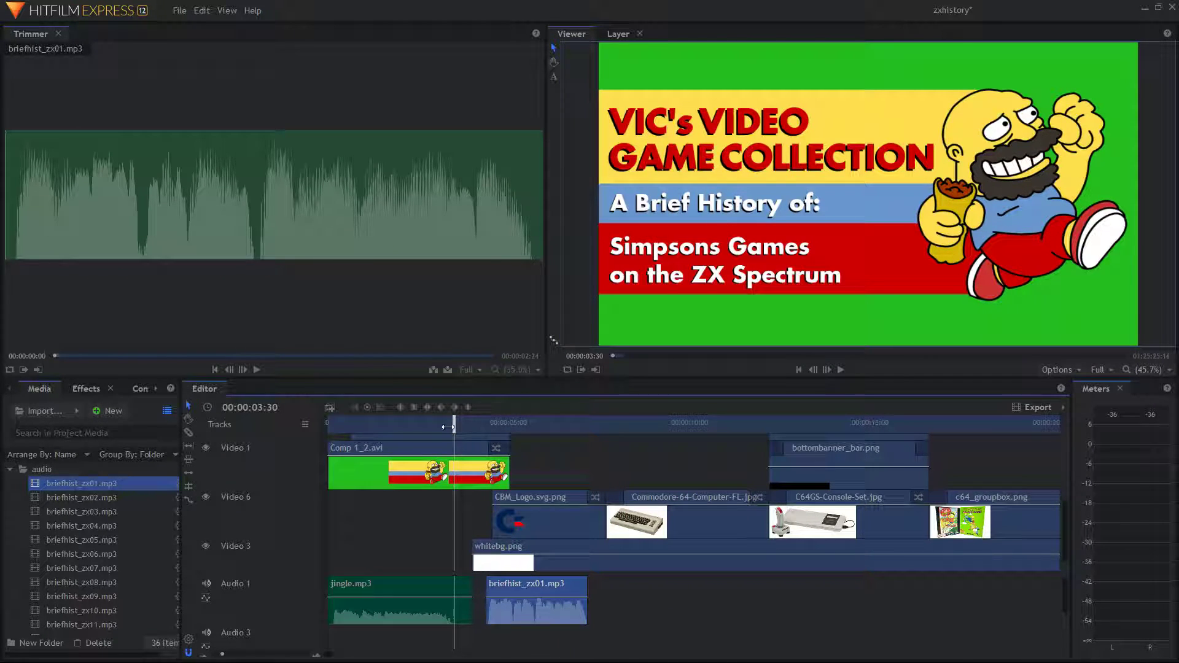
pyautogui.click(841, 369)
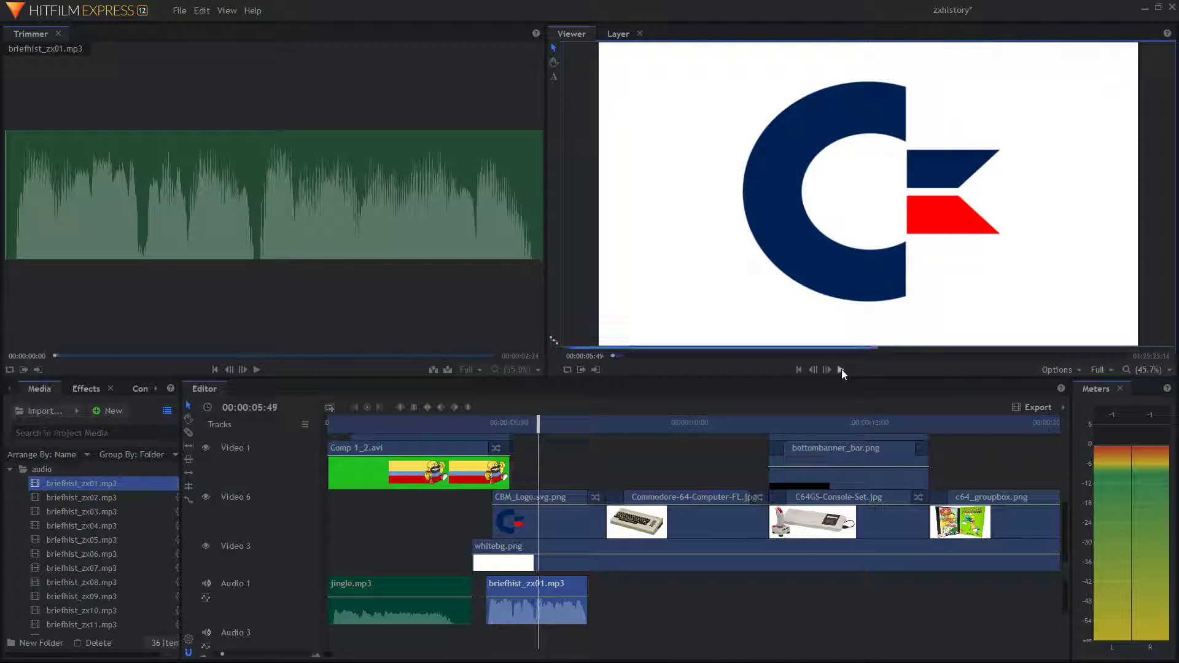
pyautogui.click(842, 370)
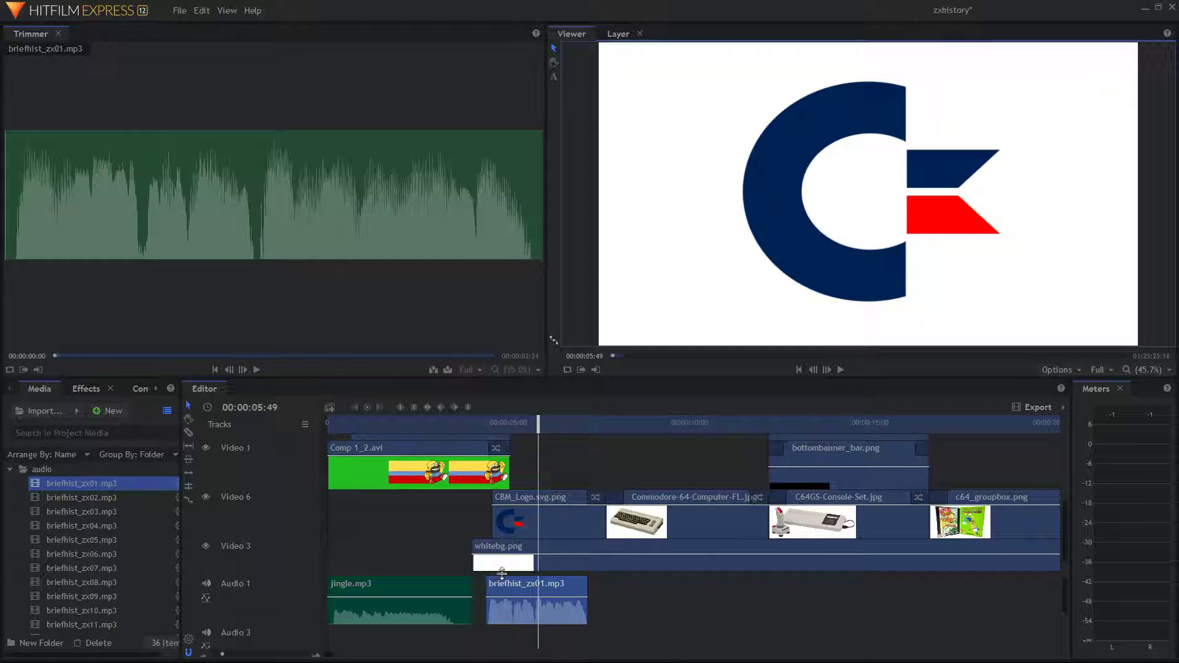
# Play the intro from the beginning to check the gap between the jingle and the narration
pyautogui.moveTo(515, 599)
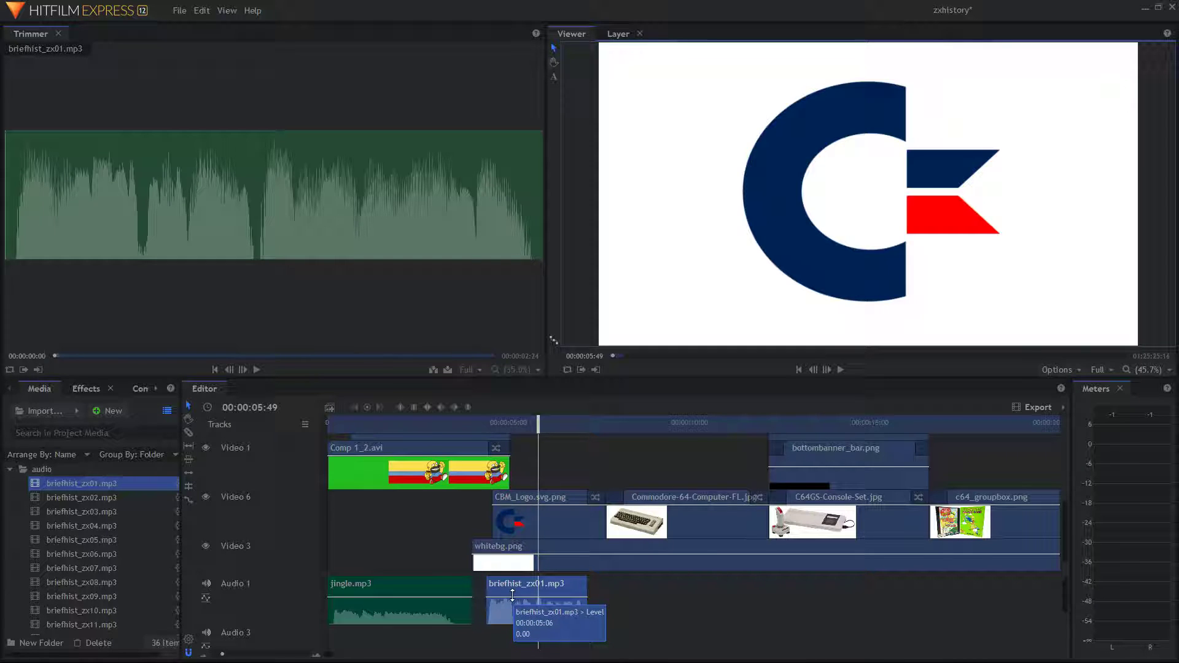
pyautogui.moveTo(538, 424); pyautogui.dragTo(480, 428)
pyautogui.press('Home')
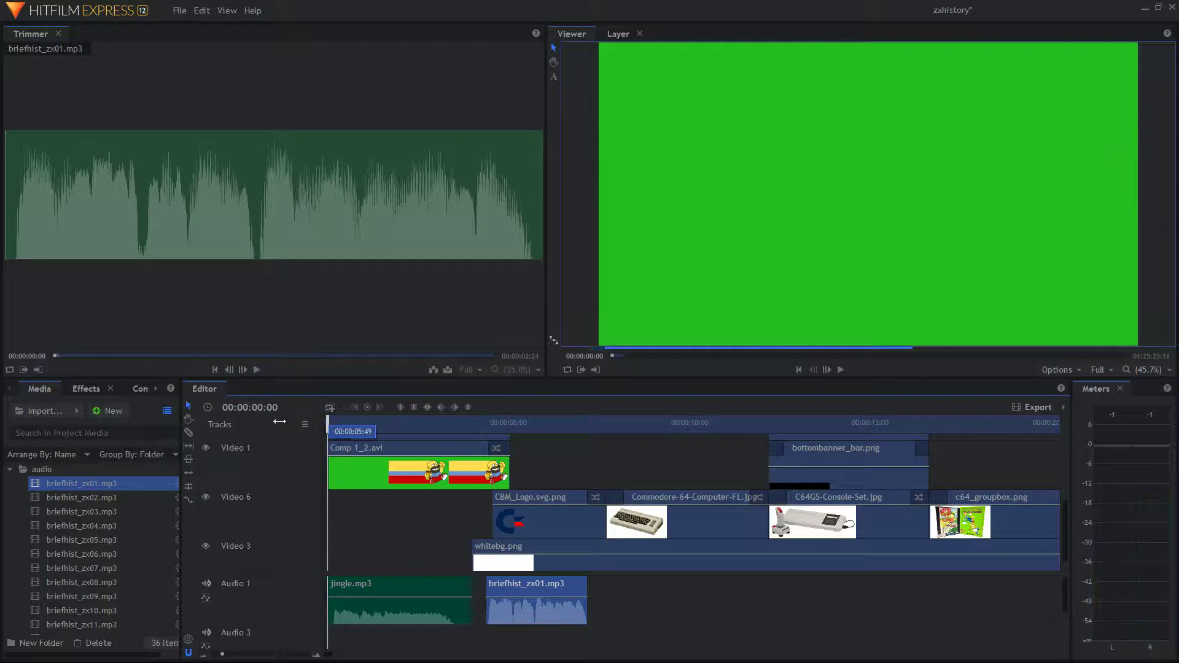
pyautogui.click(840, 370)
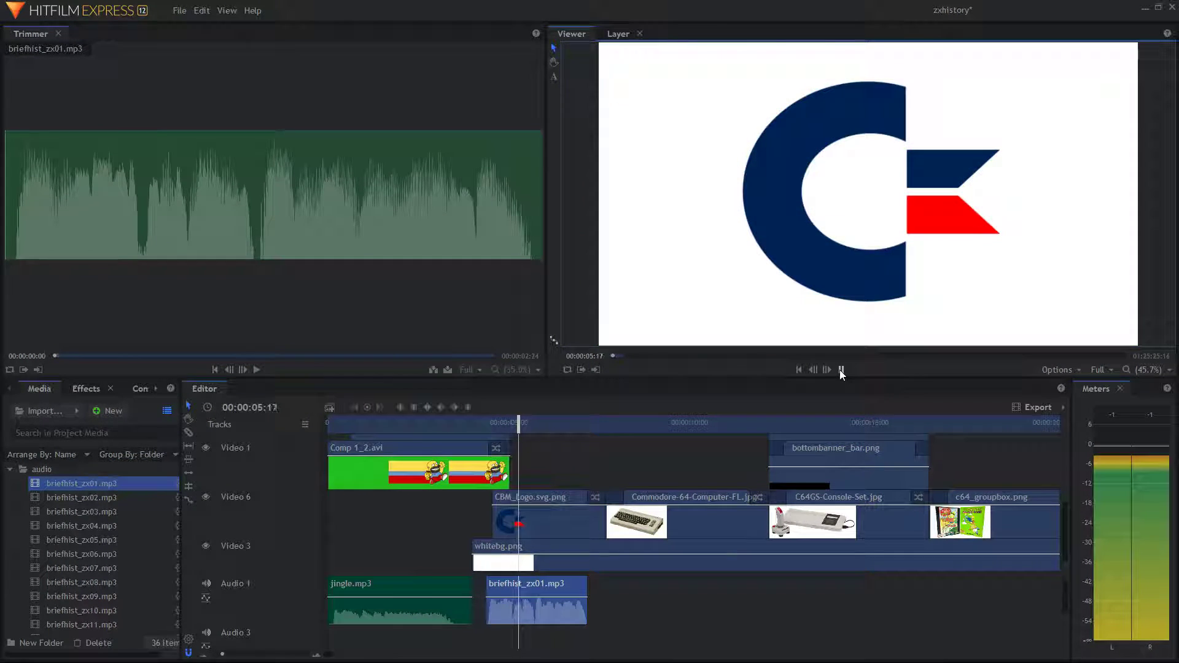
pyautogui.click(841, 370)
pyautogui.press('Home')
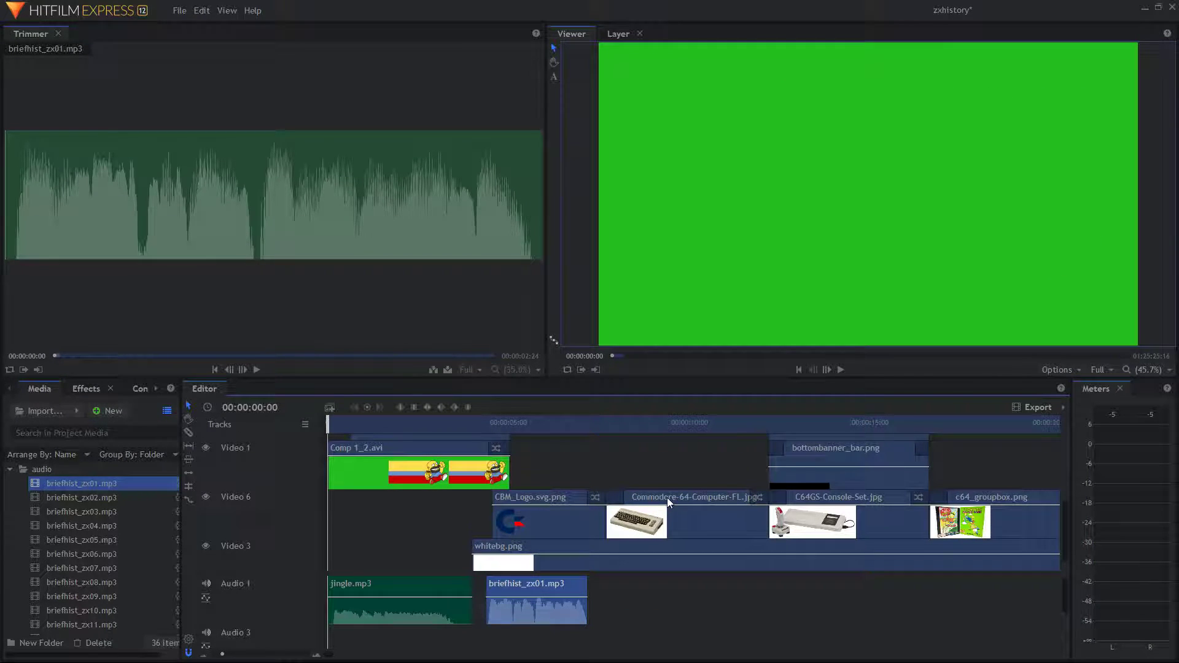
# Lower the volume level of the briefhist_zx01.mp3 clip slightly and play the intro from the beginning to compare it with the jingle
pyautogui.scroll(-1, 669, 499)
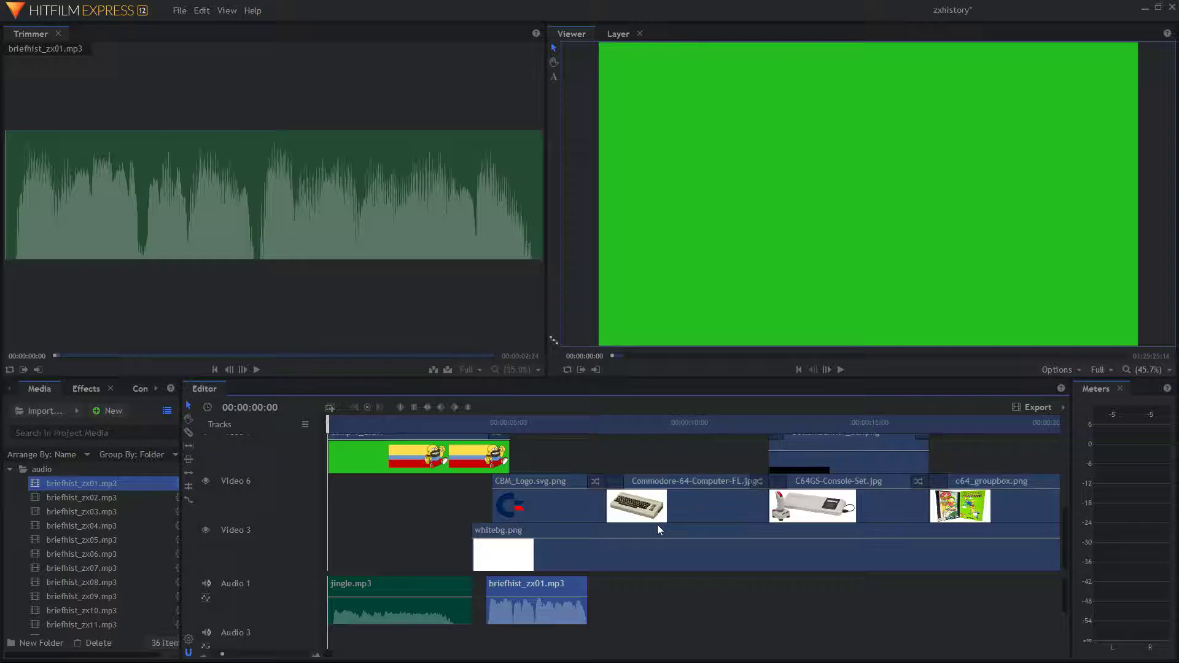
pyautogui.scroll(3, 657, 525)
pyautogui.scroll(-3, 658, 525)
pyautogui.moveTo(531, 599); pyautogui.dragTo(529, 598)
pyautogui.moveTo(417, 599); pyautogui.dragTo(417, 599)
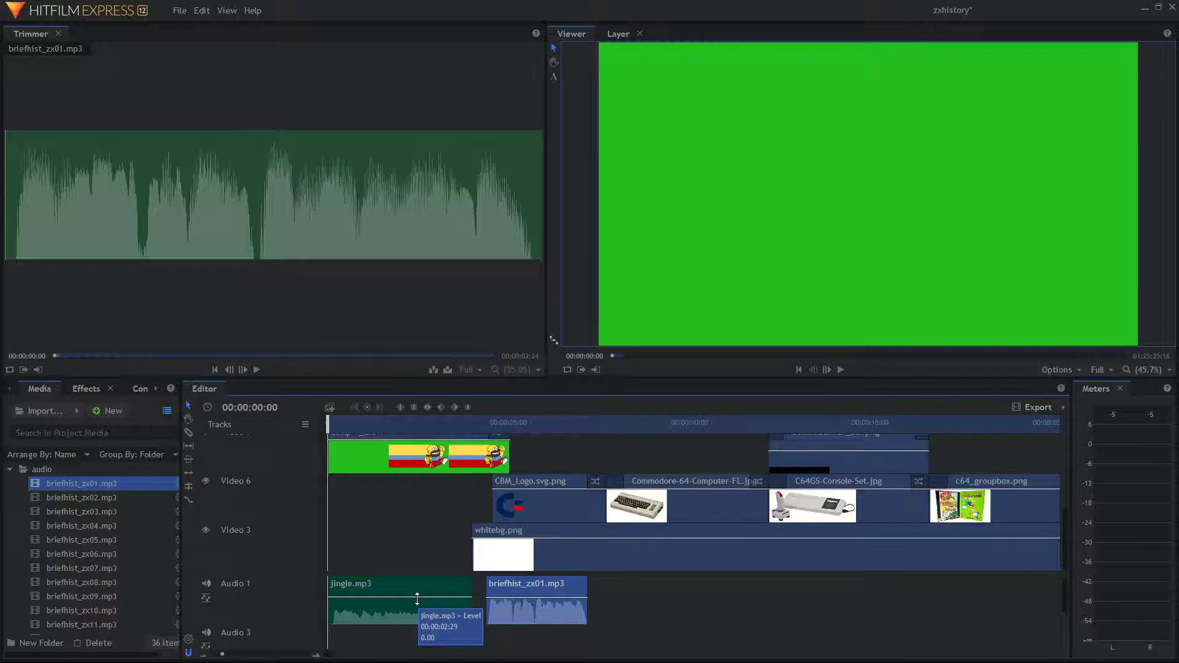
pyautogui.click(529, 597)
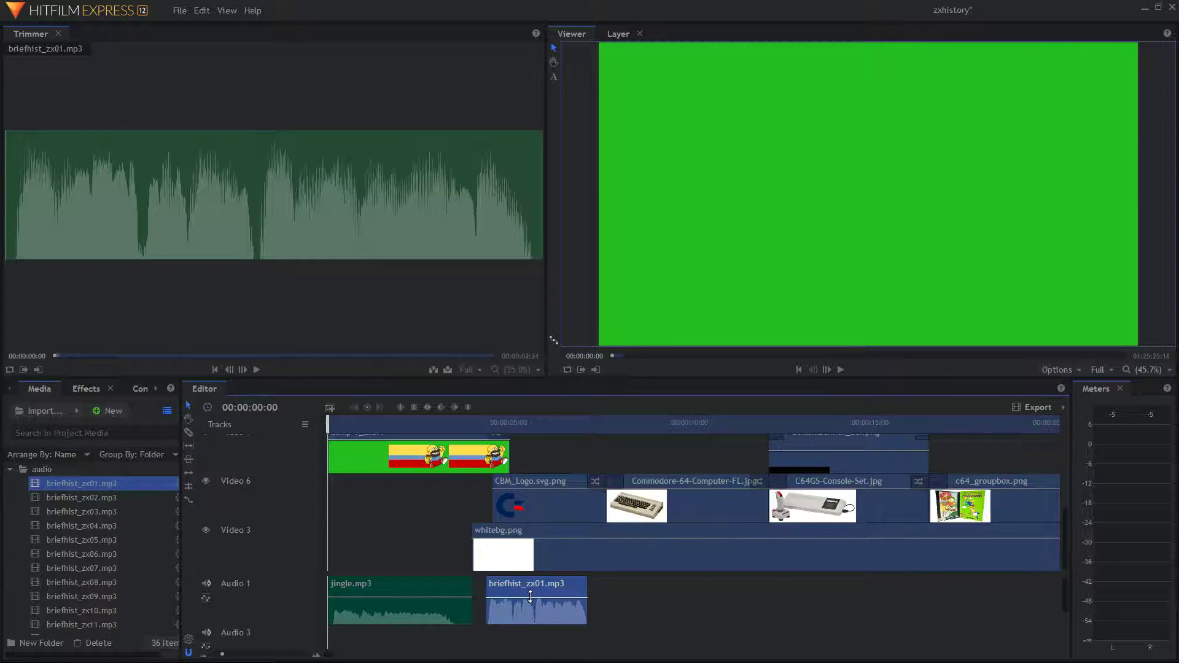
pyautogui.moveTo(530, 597); pyautogui.dragTo(532, 599)
pyautogui.click(840, 370)
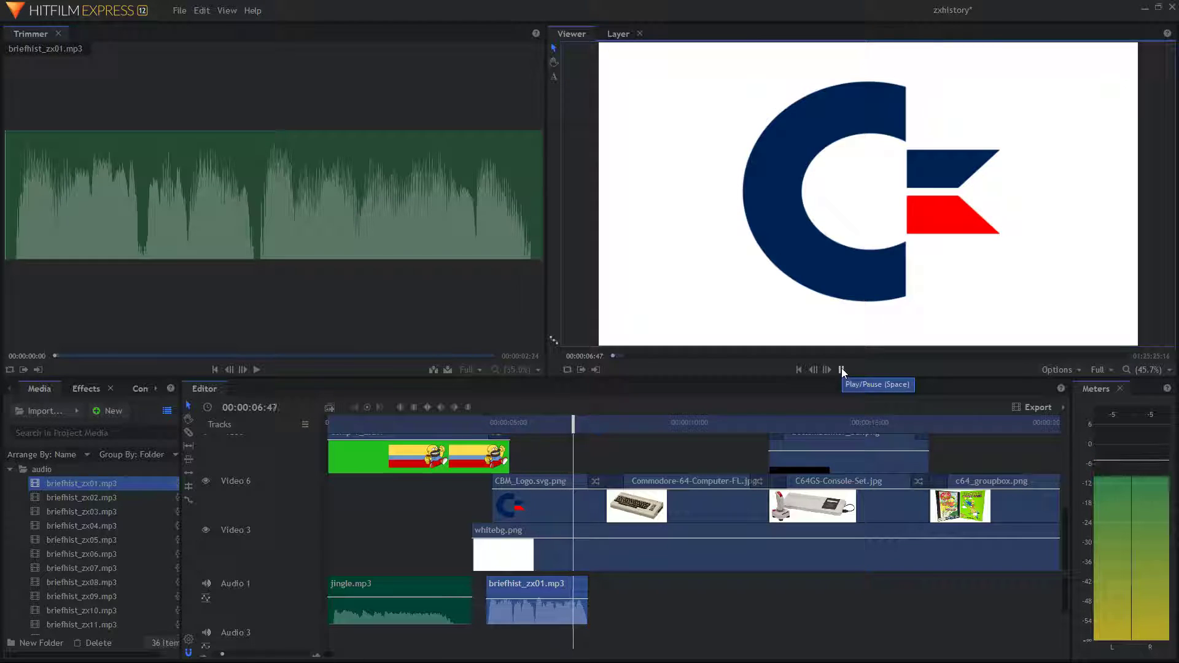
pyautogui.click(841, 368)
pyautogui.press('Home')
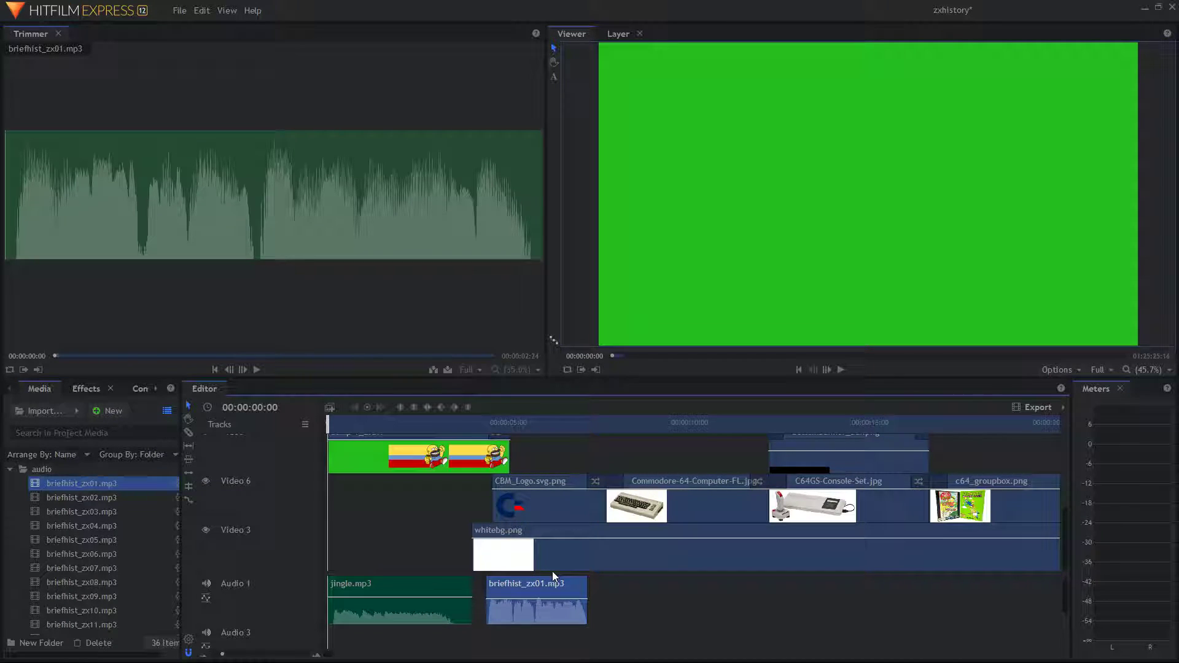
# Play the narration clip from the end of the title card to check its loudness, and return the playhead to the start
pyautogui.scroll(-3, 631, 599)
pyautogui.scroll(3, 587, 594)
pyautogui.moveTo(326, 422); pyautogui.dragTo(482, 422)
pyautogui.click(841, 370)
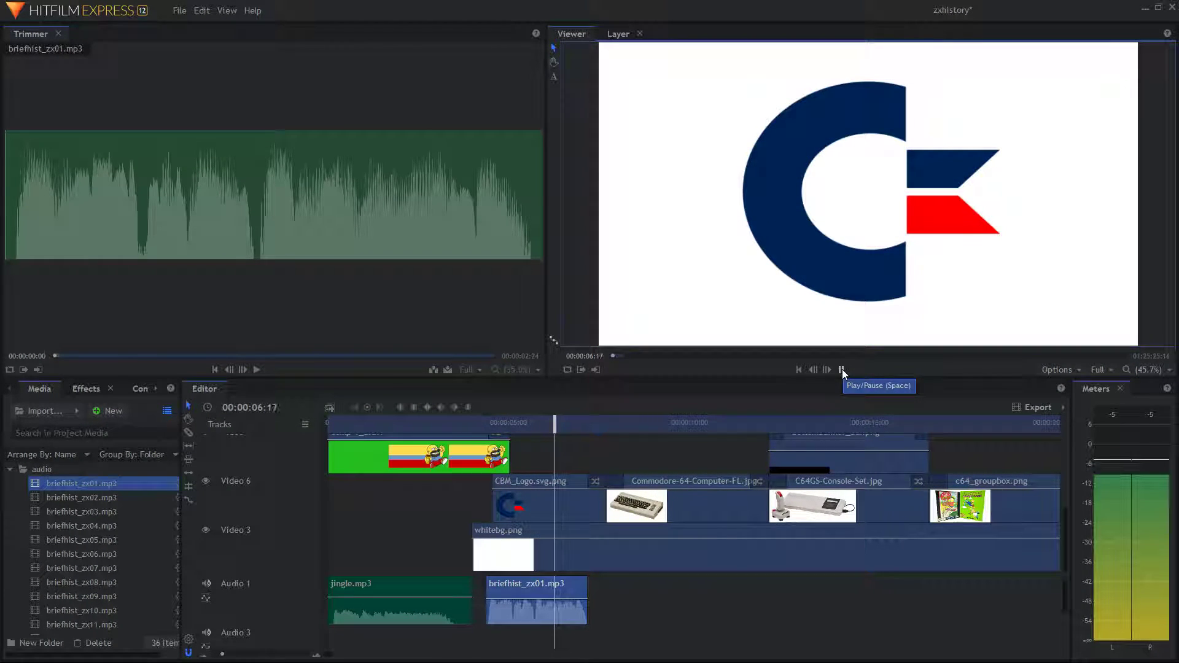
pyautogui.click(842, 370)
pyautogui.moveTo(593, 430); pyautogui.dragTo(329, 424)
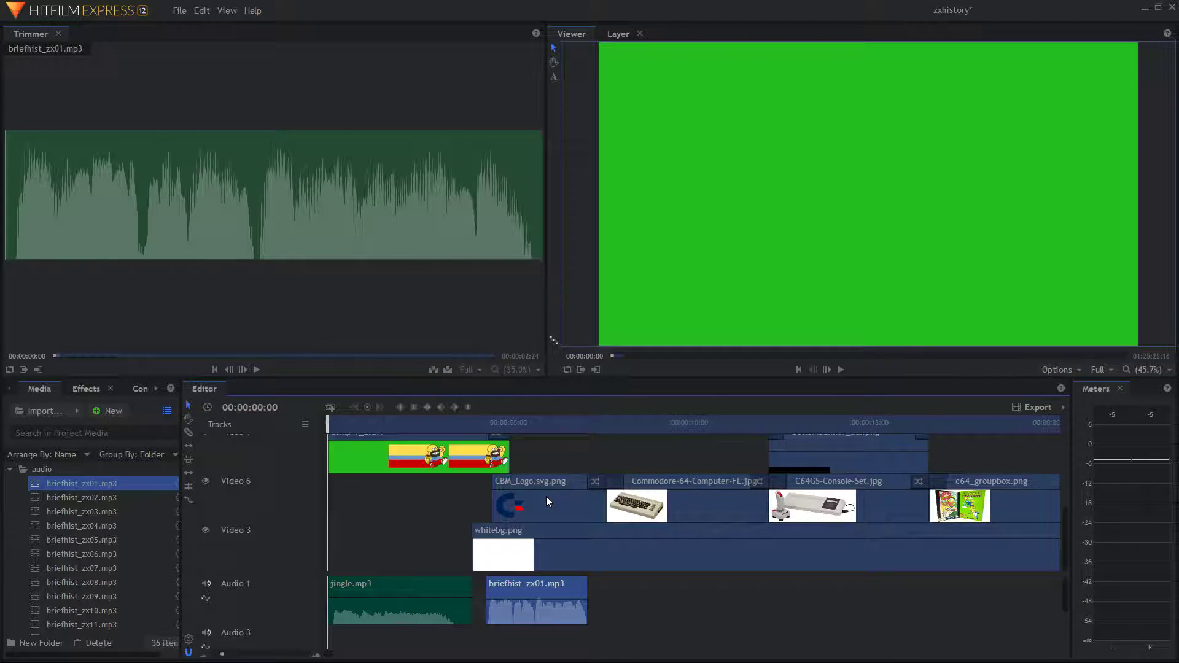
# Examine the Commodore 64 computer and CBM logo clips and how the images, banner and text are layered across the video tracks
pyautogui.click(706, 503)
pyautogui.click(644, 455)
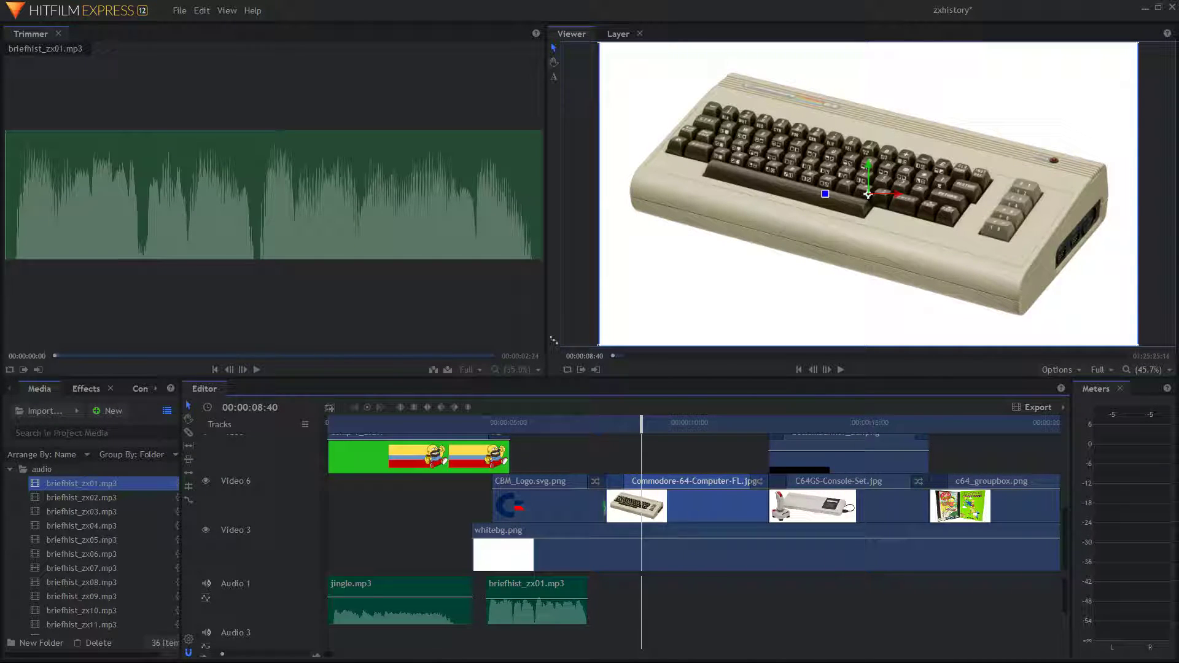
pyautogui.click(547, 504)
pyautogui.moveTo(644, 422); pyautogui.dragTo(556, 421)
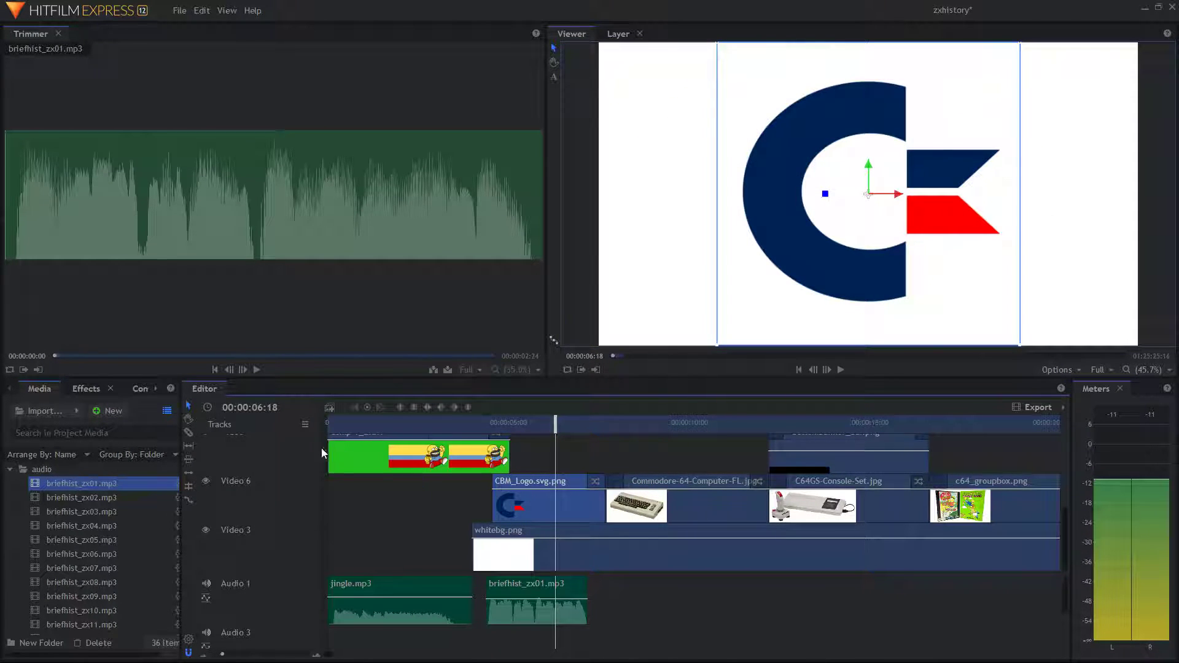
pyautogui.scroll(5, 403, 496)
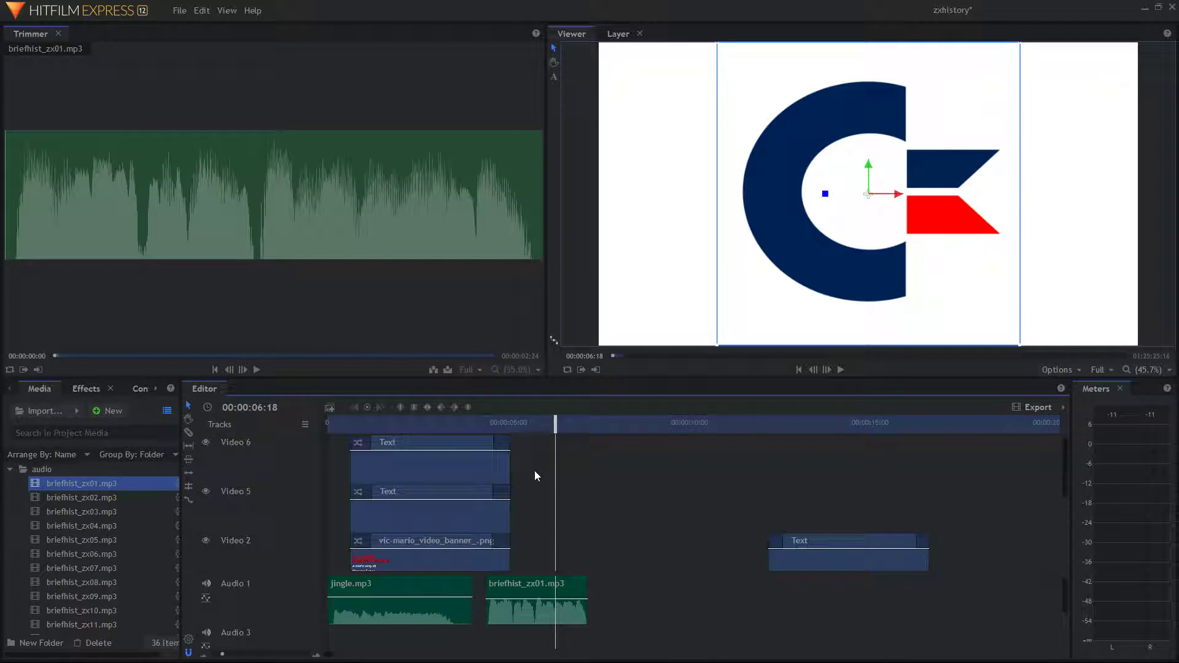
pyautogui.scroll(-2, 534, 469)
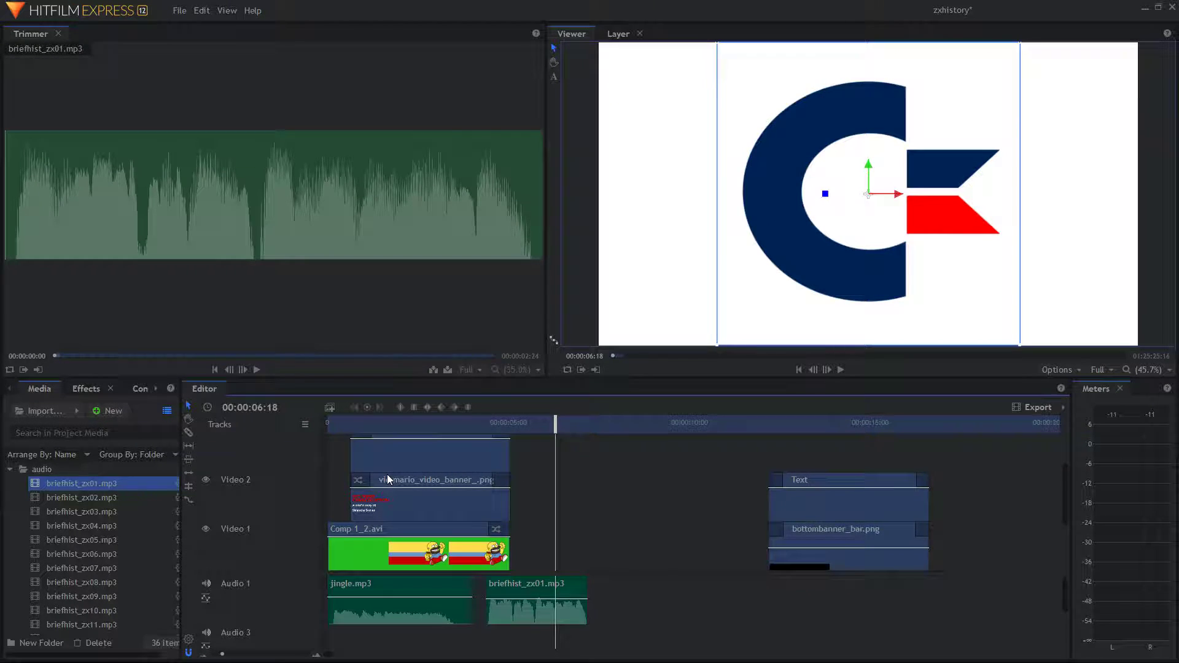
pyautogui.scroll(-1, 381, 491)
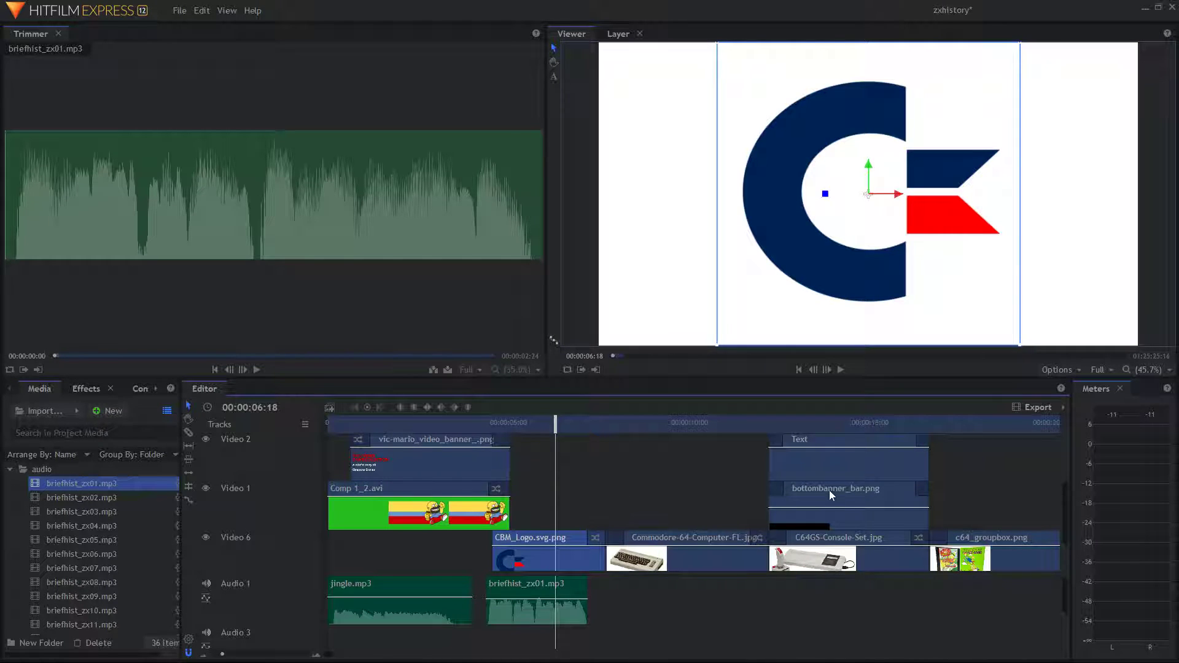
pyautogui.scroll(-2, 708, 488)
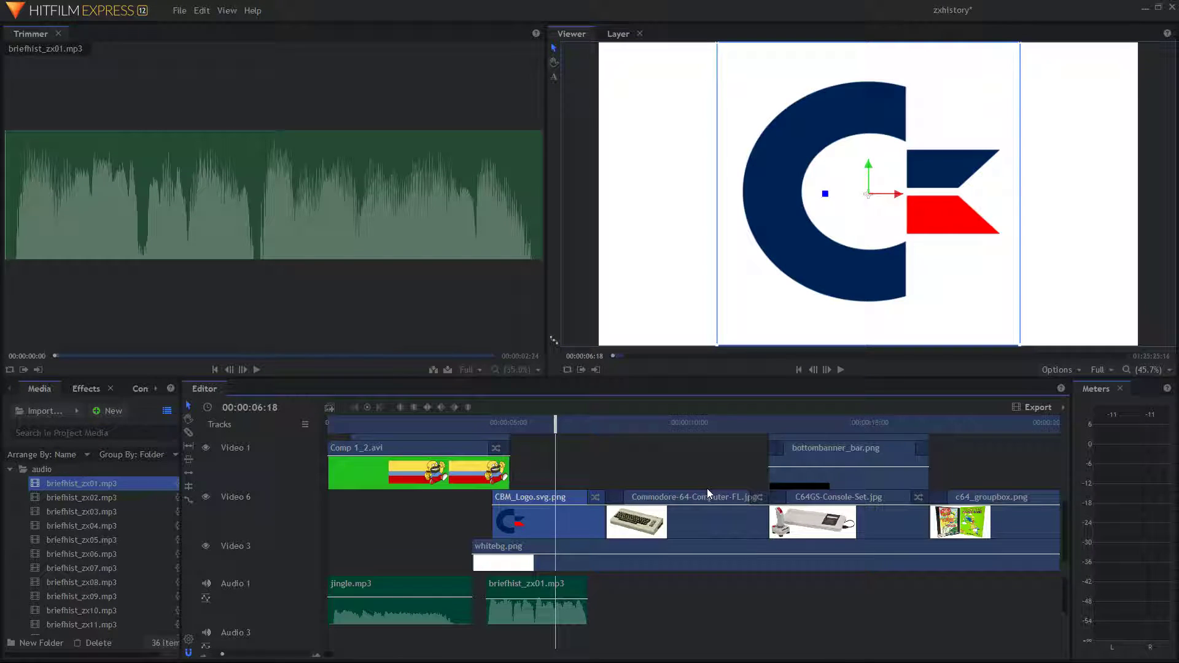
pyautogui.scroll(3, 706, 489)
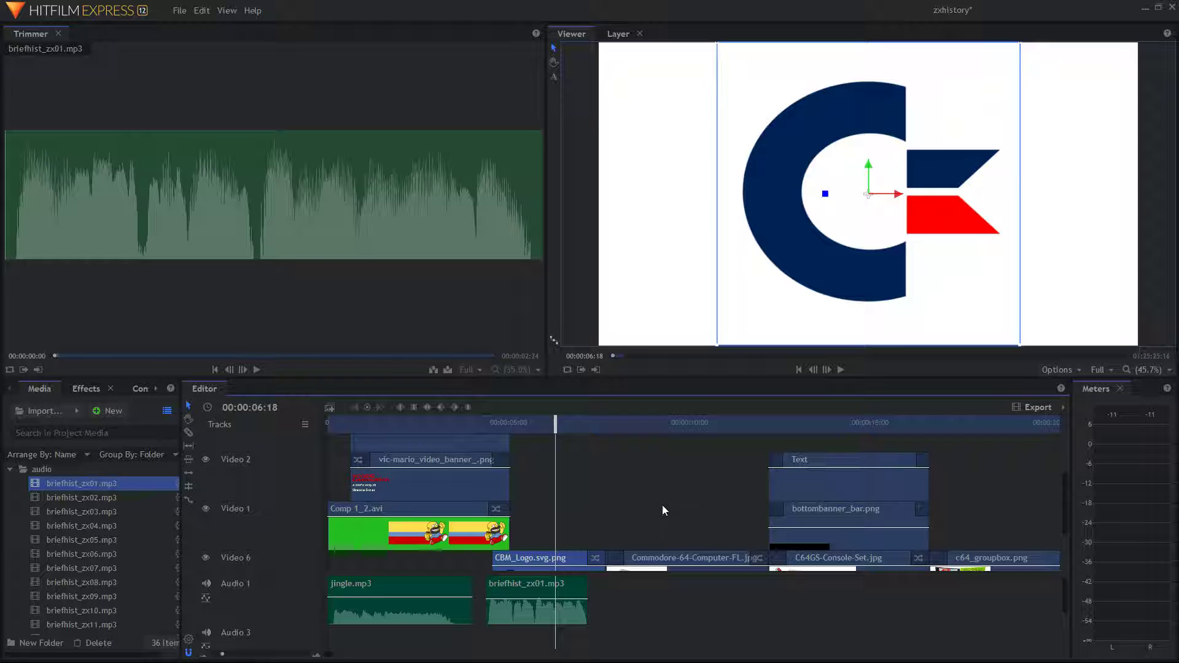
pyautogui.scroll(-3, 662, 505)
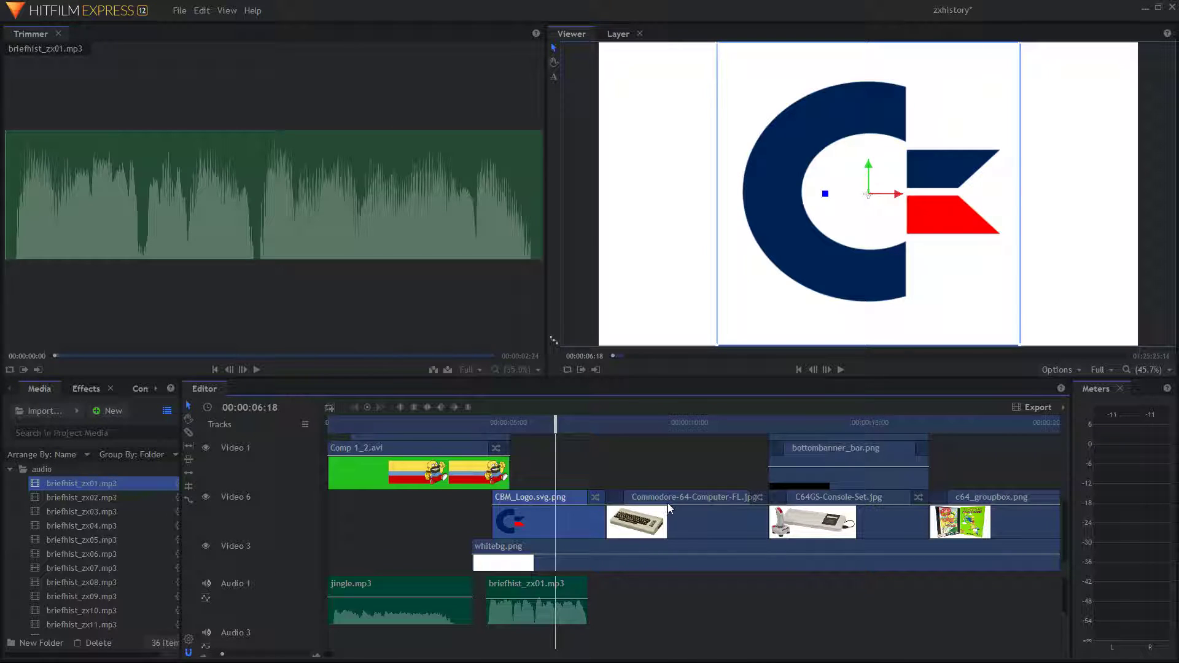
pyautogui.scroll(1, 557, 482)
pyautogui.scroll(-1, 557, 482)
pyautogui.scroll(-1, 452, 499)
pyautogui.scroll(1, 473, 497)
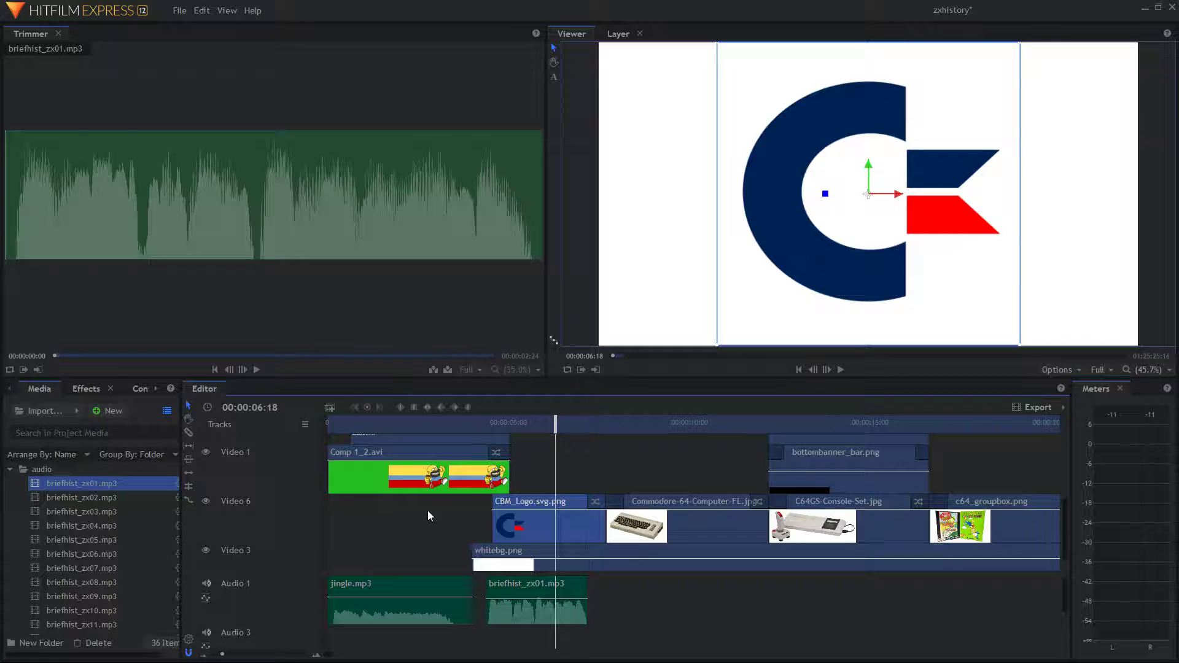
pyautogui.scroll(-1, 428, 510)
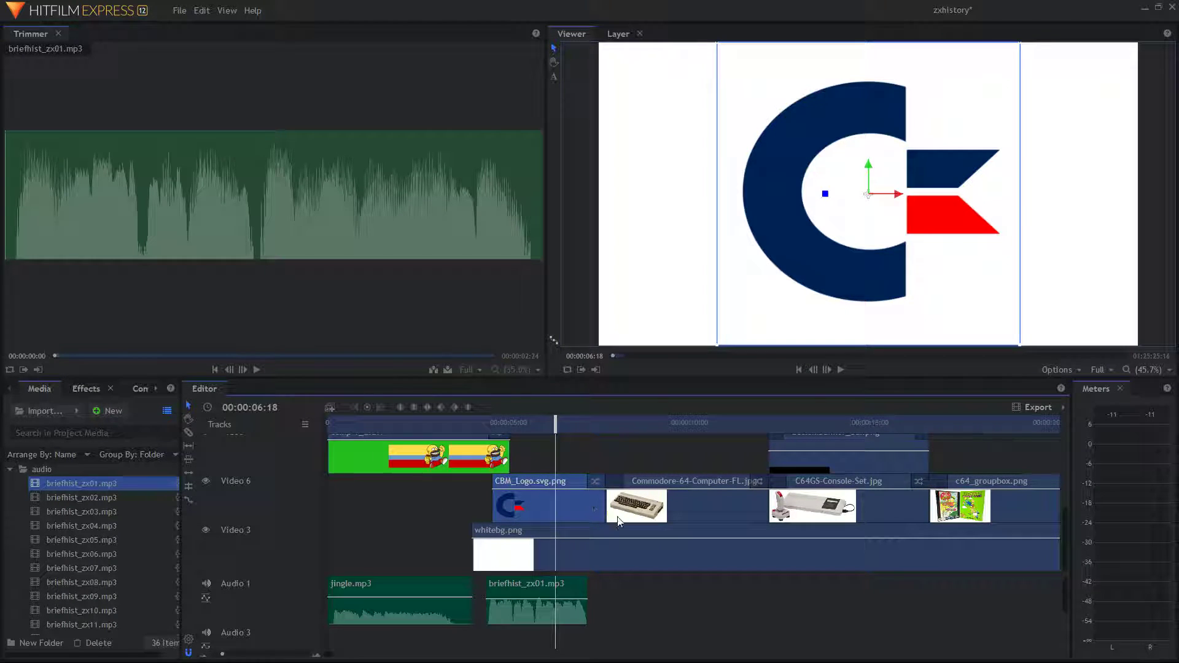
# Delete the CBM_Logo.svg.png clip and move Commodore-64-Computer-FL.jpg to the start of the whitebg.png clip on the track above it
pyautogui.click(548, 499)
pyautogui.press('Delete')
pyautogui.moveTo(663, 506); pyautogui.dragTo(545, 500)
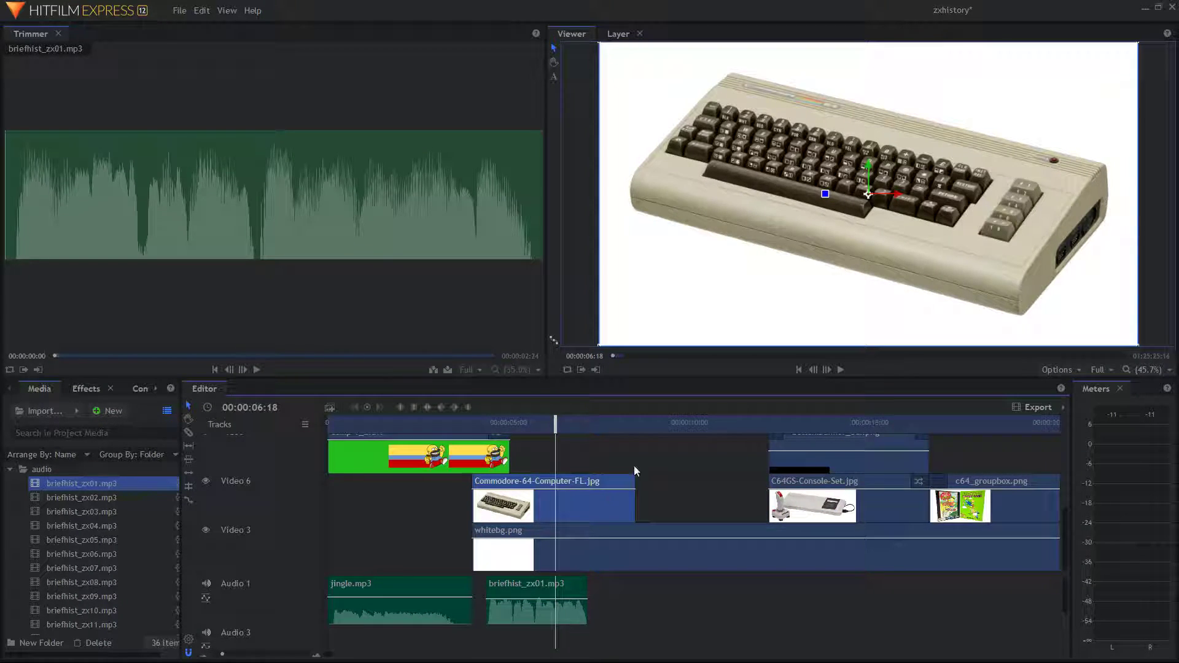
# Inspect the whitebg.png background clip and play from the end of the title card to check the computer image with the narration
pyautogui.click(616, 547)
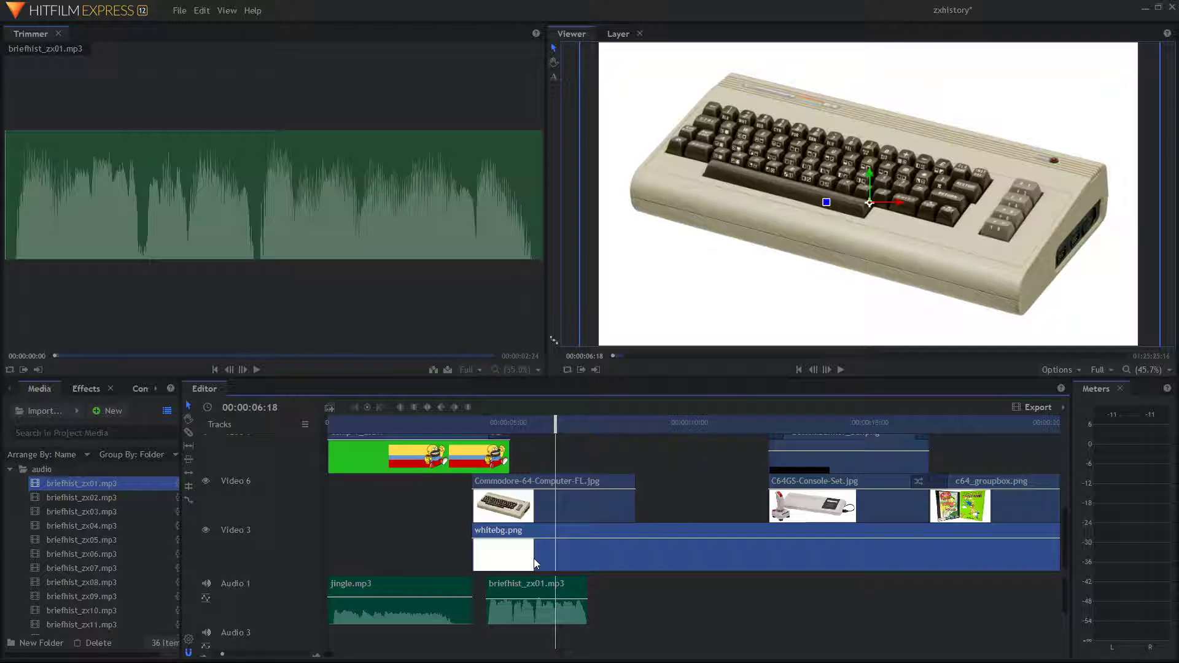
pyautogui.moveTo(555, 426); pyautogui.dragTo(672, 397)
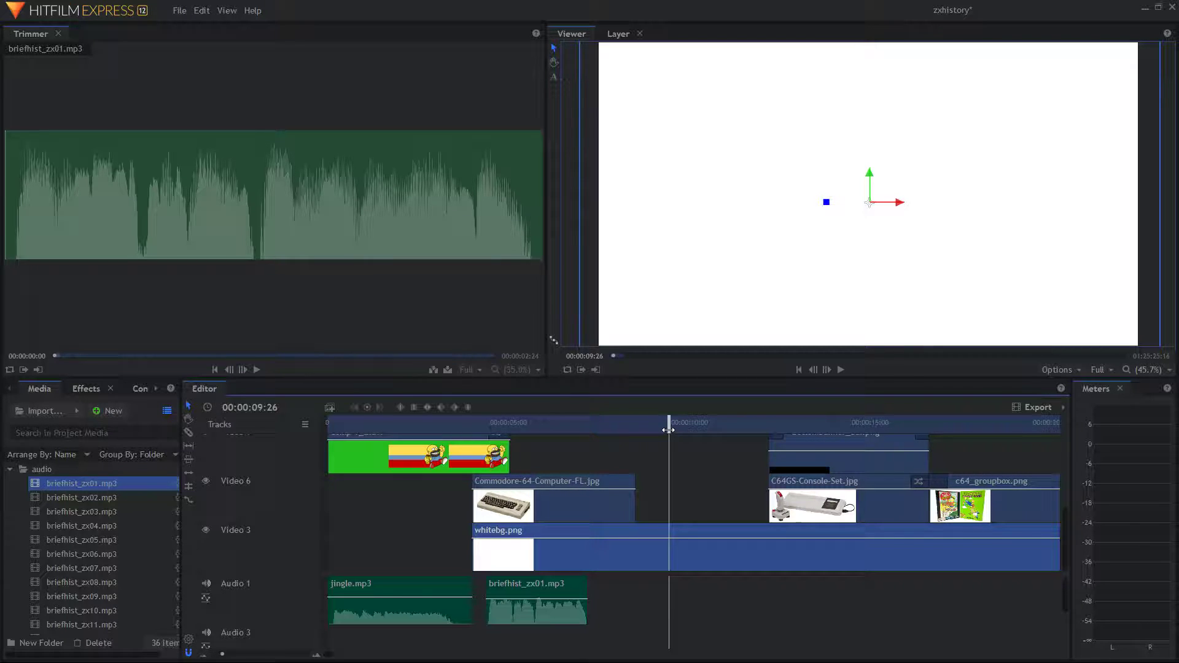
pyautogui.moveTo(661, 423); pyautogui.dragTo(327, 423)
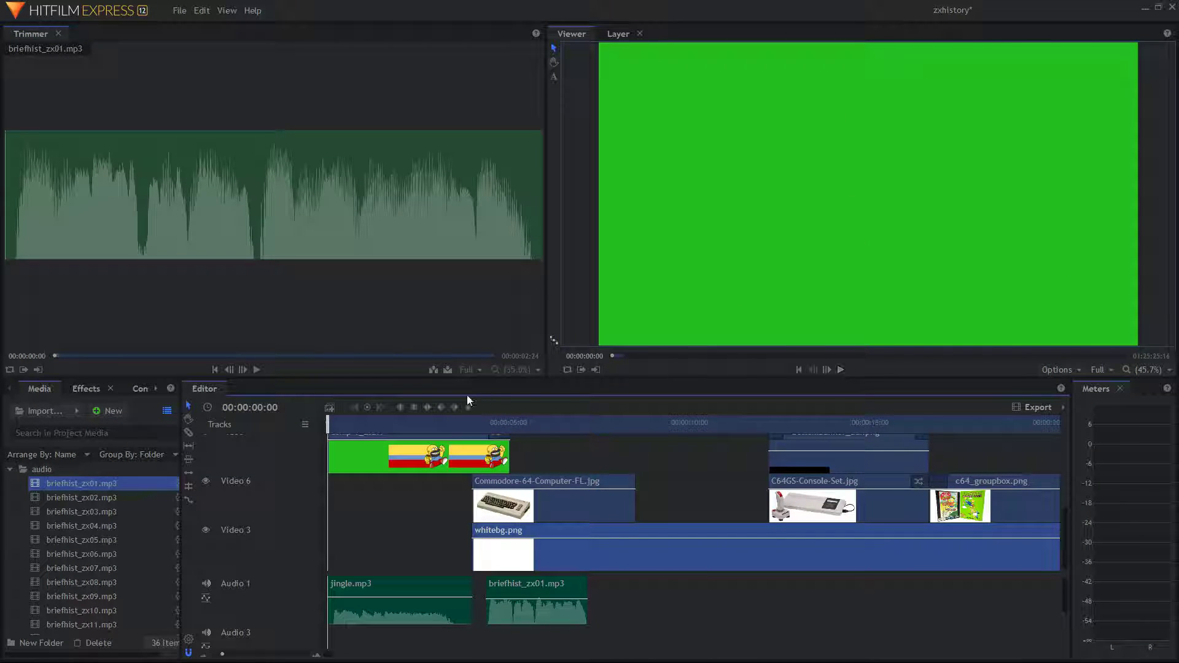
pyautogui.moveTo(332, 416); pyautogui.dragTo(465, 433)
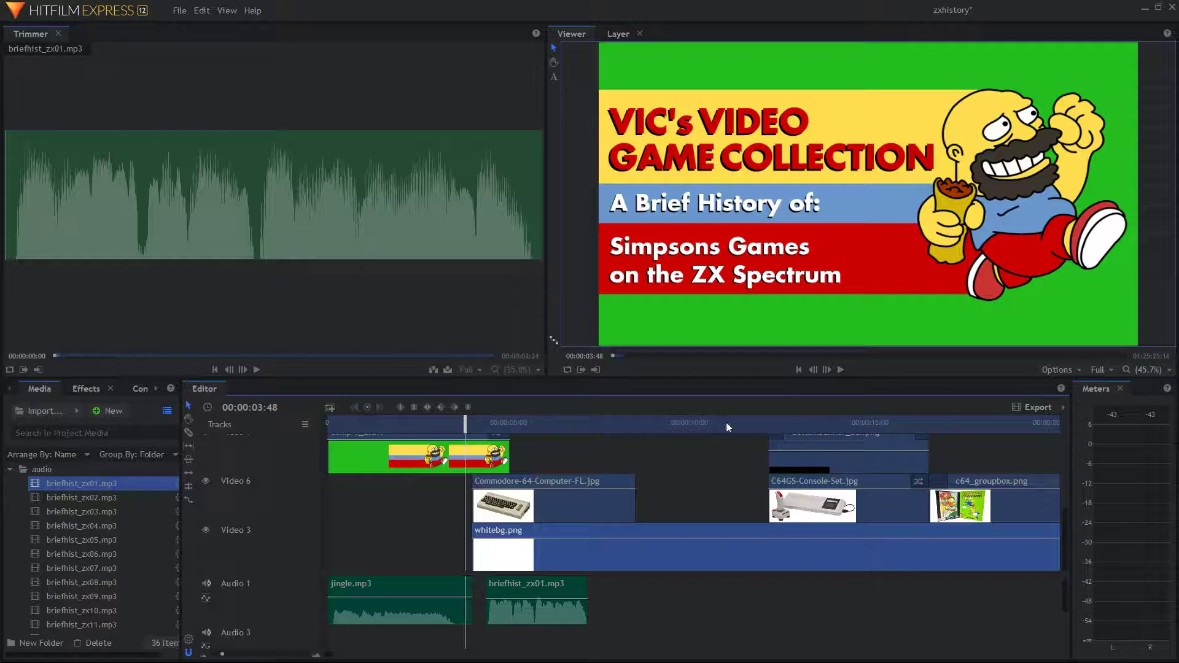
pyautogui.click(841, 369)
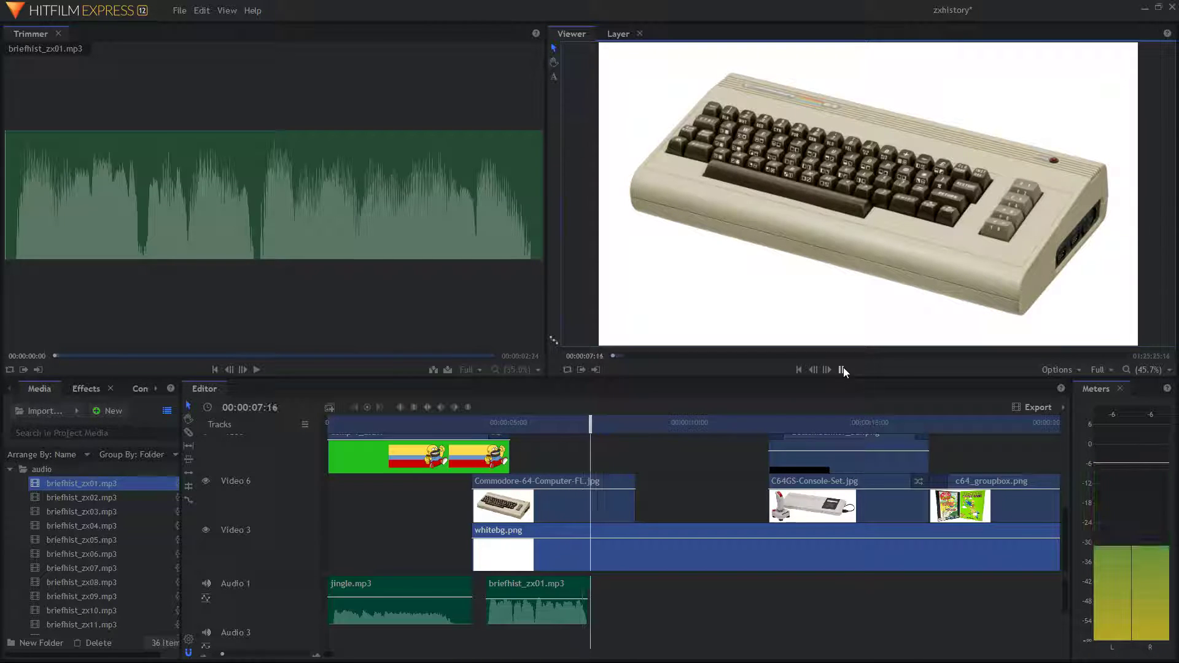
pyautogui.click(843, 370)
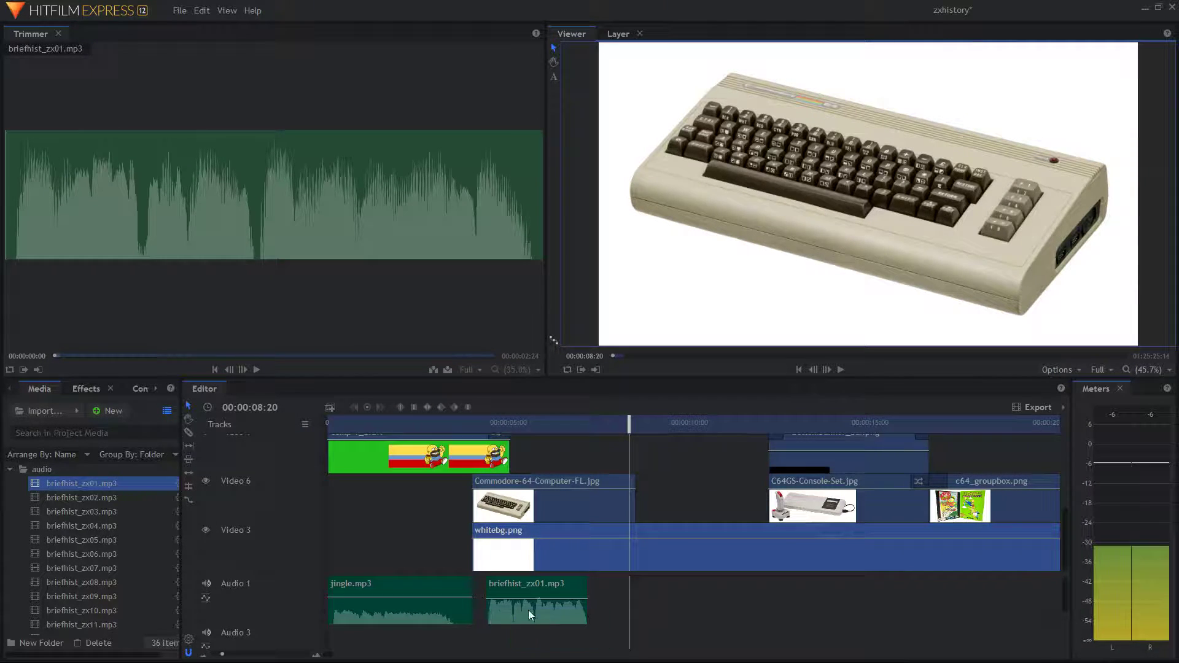
# Add briefhist_zx02.mp3 to the Audio 1 track just after briefhist_zx01.mp3 and set the playhead between the two clips at 00:00:07:17
pyautogui.click(122, 500)
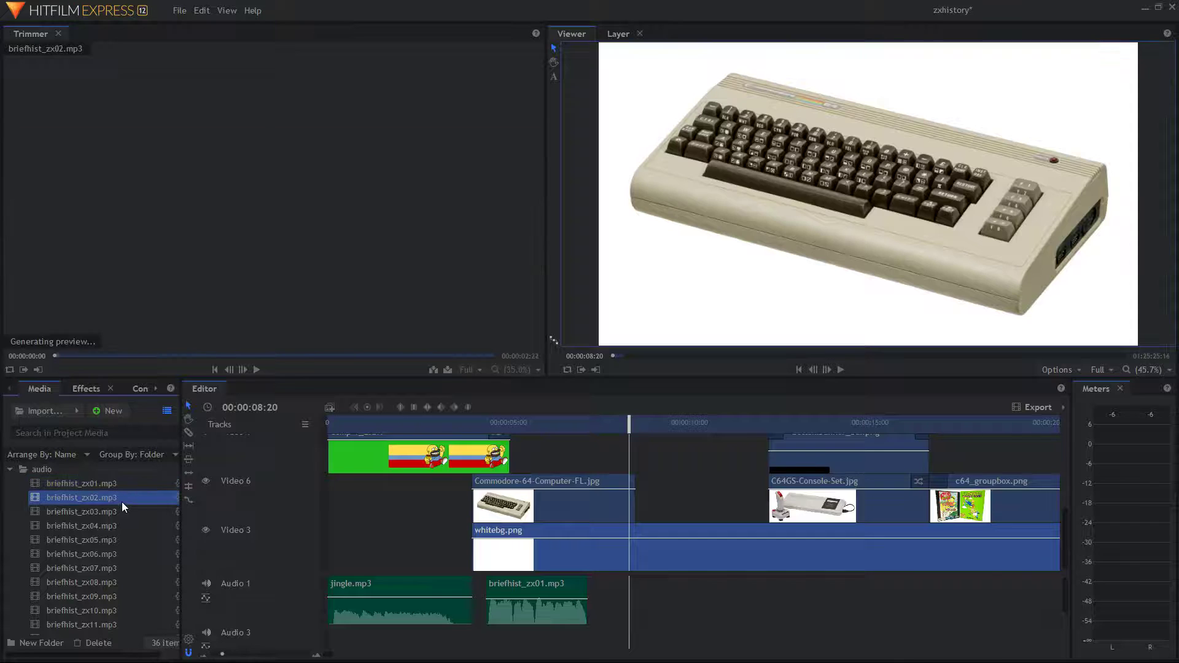
pyautogui.moveTo(122, 498); pyautogui.dragTo(597, 597)
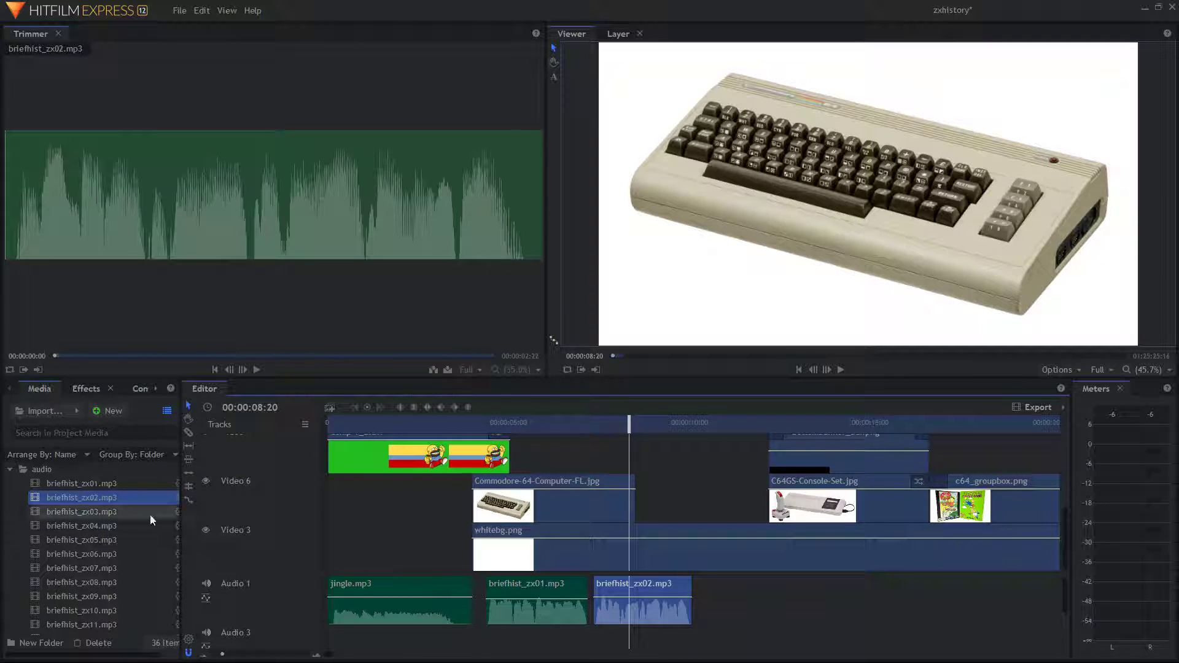
pyautogui.moveTo(137, 512); pyautogui.dragTo(541, 588)
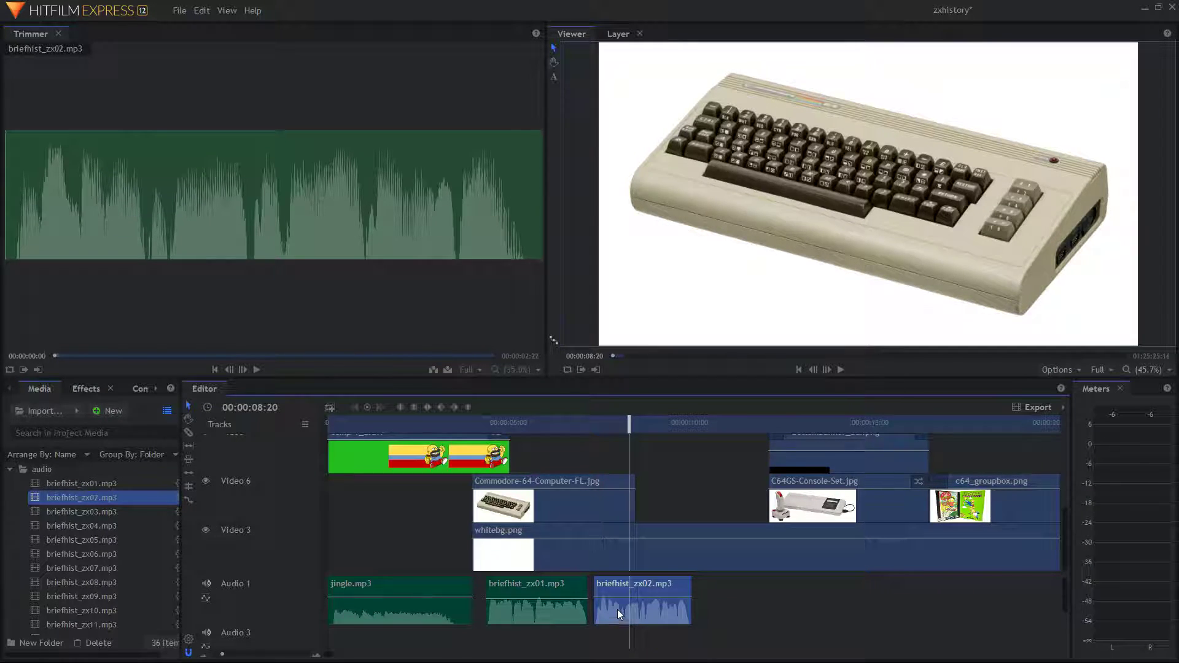
pyautogui.moveTo(629, 426); pyautogui.dragTo(591, 435)
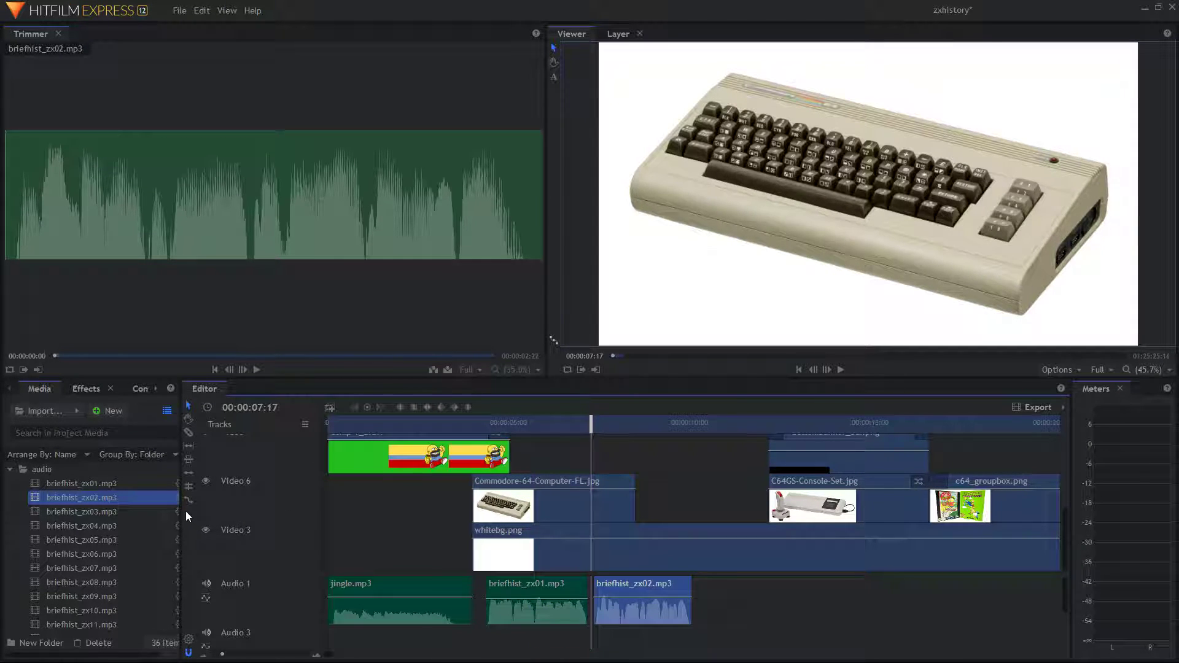
# Try adjusting the volume level of the briefhist_zx02.mp3 clip and undo the change
pyautogui.moveTo(651, 598)
pyautogui.moveTo(652, 599); pyautogui.dragTo(652, 598)
pyautogui.moveTo(624, 598)
pyautogui.hotkey('ctrl', 'z')
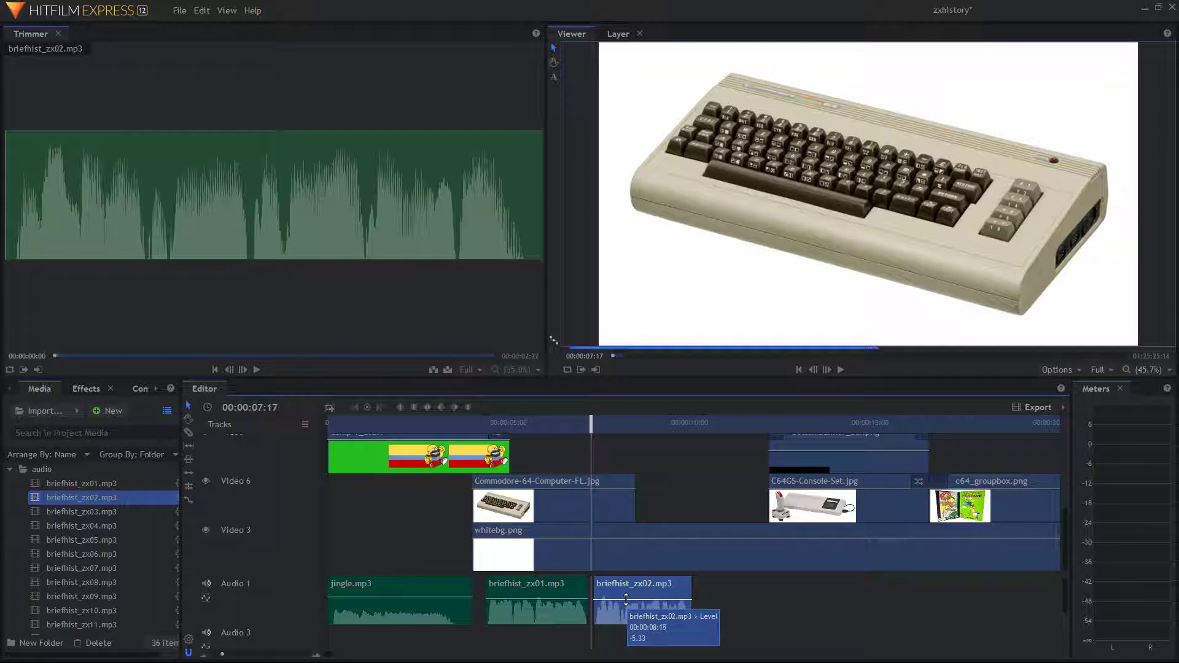
pyautogui.moveTo(625, 599)
pyautogui.mouseDown()
pyautogui.moveTo(586, 599)
pyautogui.moveTo(626, 600)
pyautogui.mouseUp()
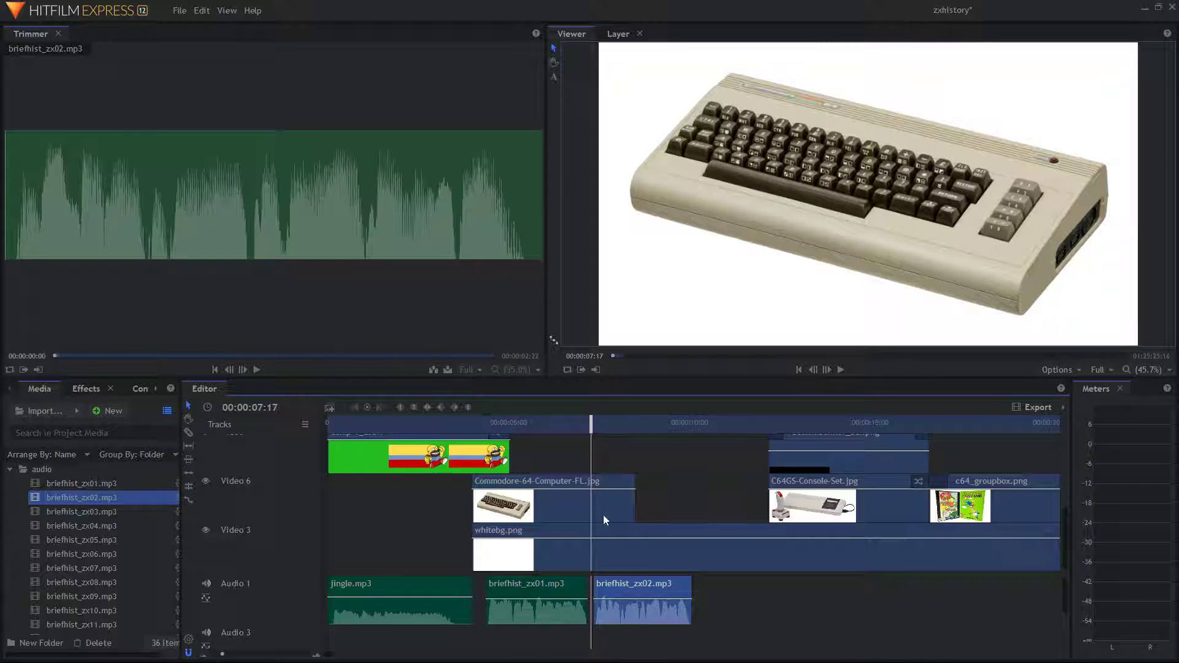
# Play across the two narration clips and trim the end of Commodore-64-Computer-FL.jpg back to the start of briefhist_zx02.mp3
pyautogui.moveTo(589, 426); pyautogui.dragTo(553, 425)
pyautogui.click(845, 369)
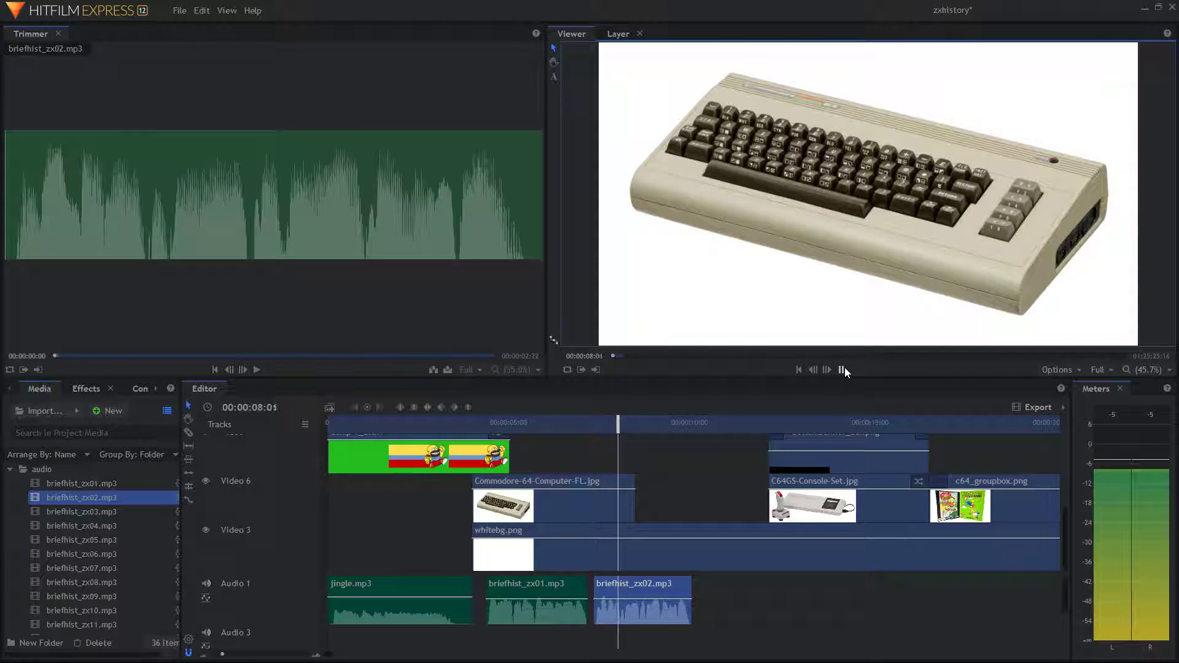
pyautogui.click(841, 370)
pyautogui.click(620, 509)
pyautogui.moveTo(636, 501); pyautogui.dragTo(594, 499)
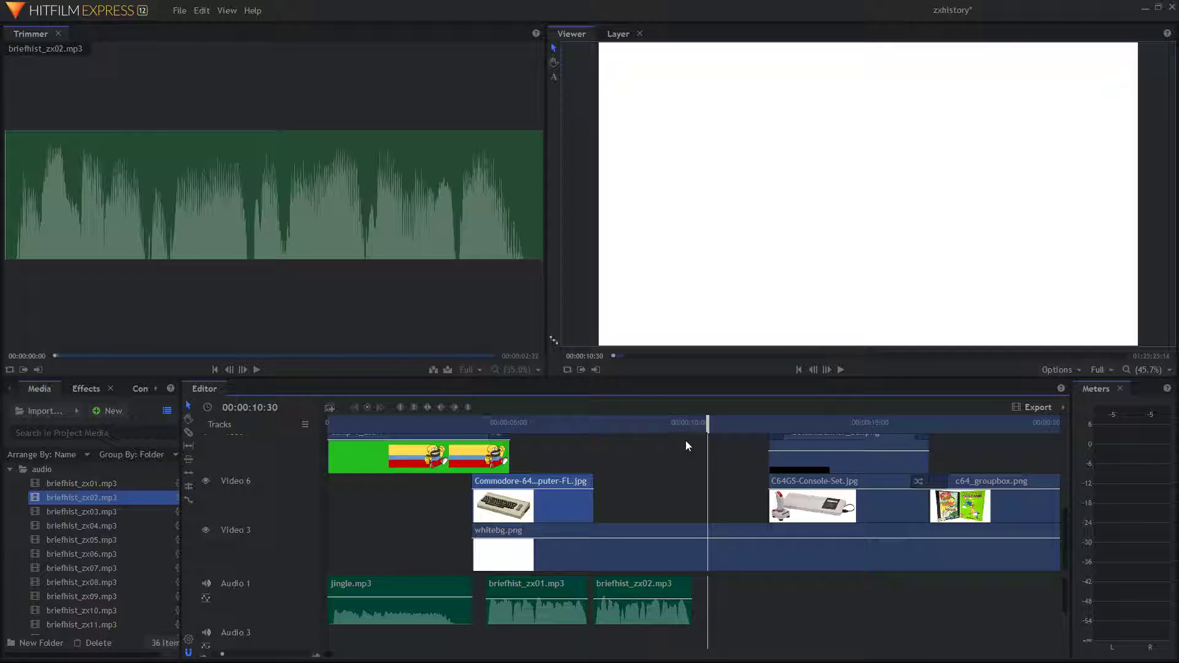
pyautogui.moveTo(707, 422); pyautogui.dragTo(553, 422)
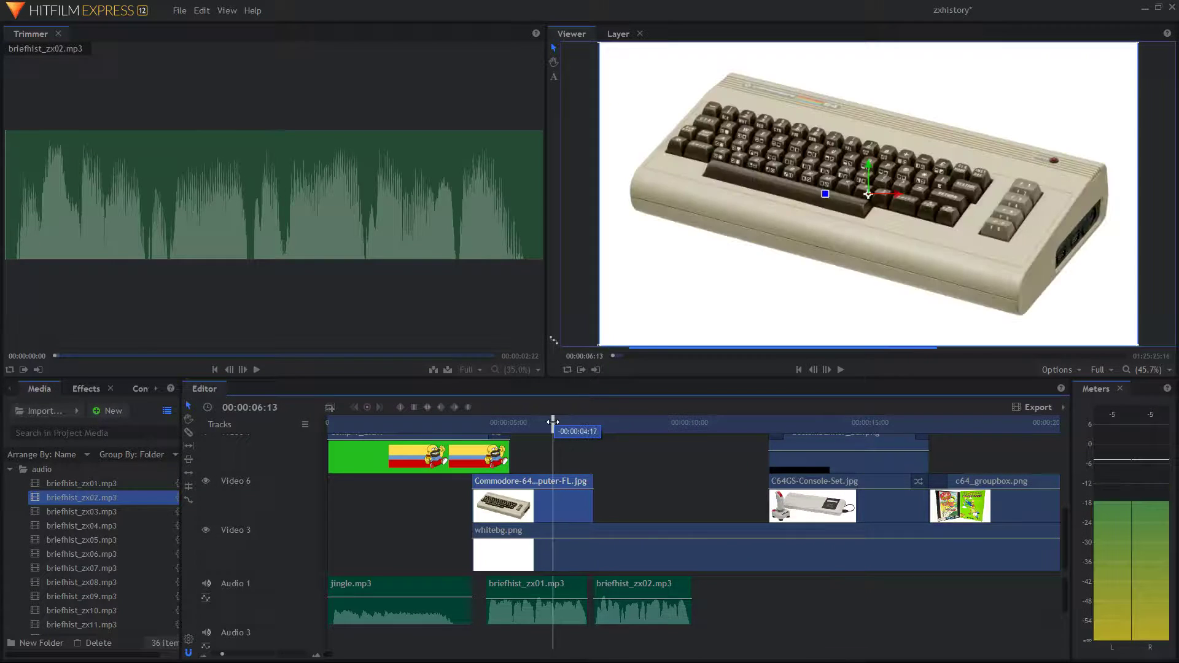
pyautogui.click(566, 608)
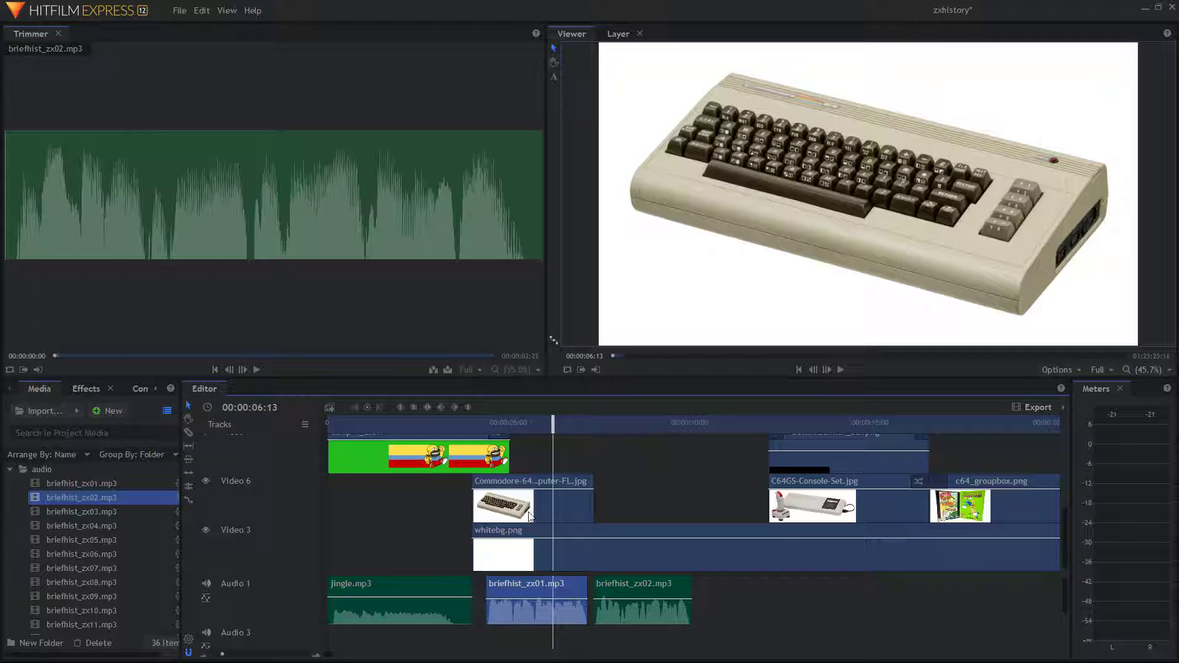
pyautogui.click(622, 608)
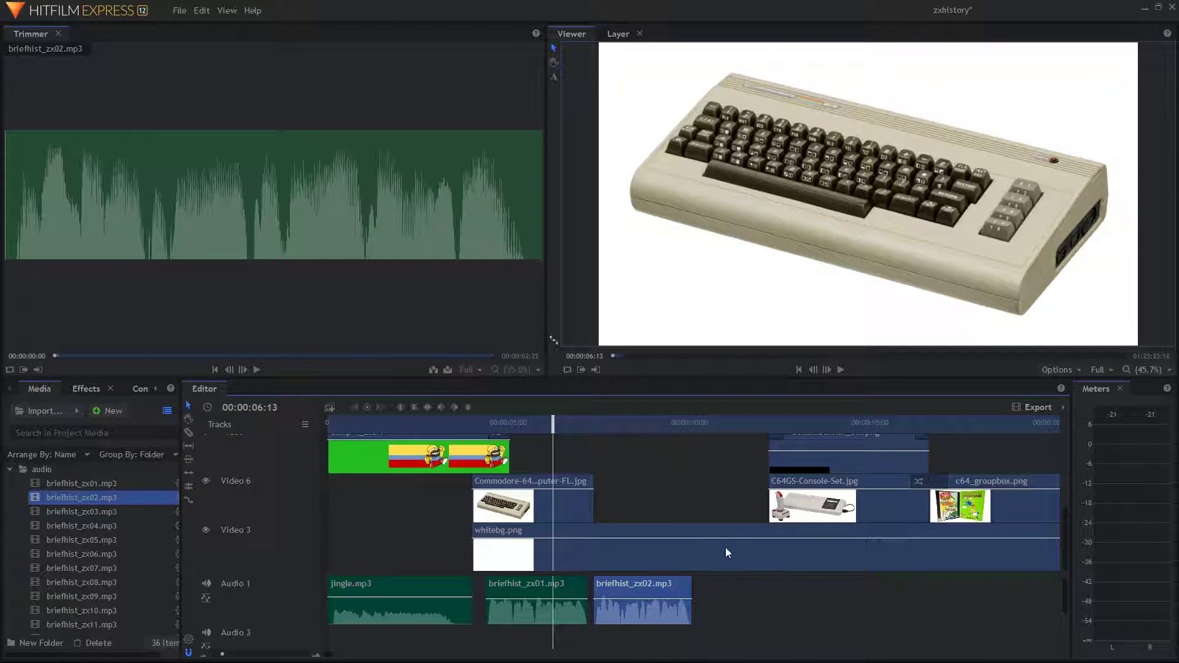
# Preview the images in the project's img folder to look for a picture of the ZX Spectrum computer
pyautogui.scroll(-10, 140, 533)
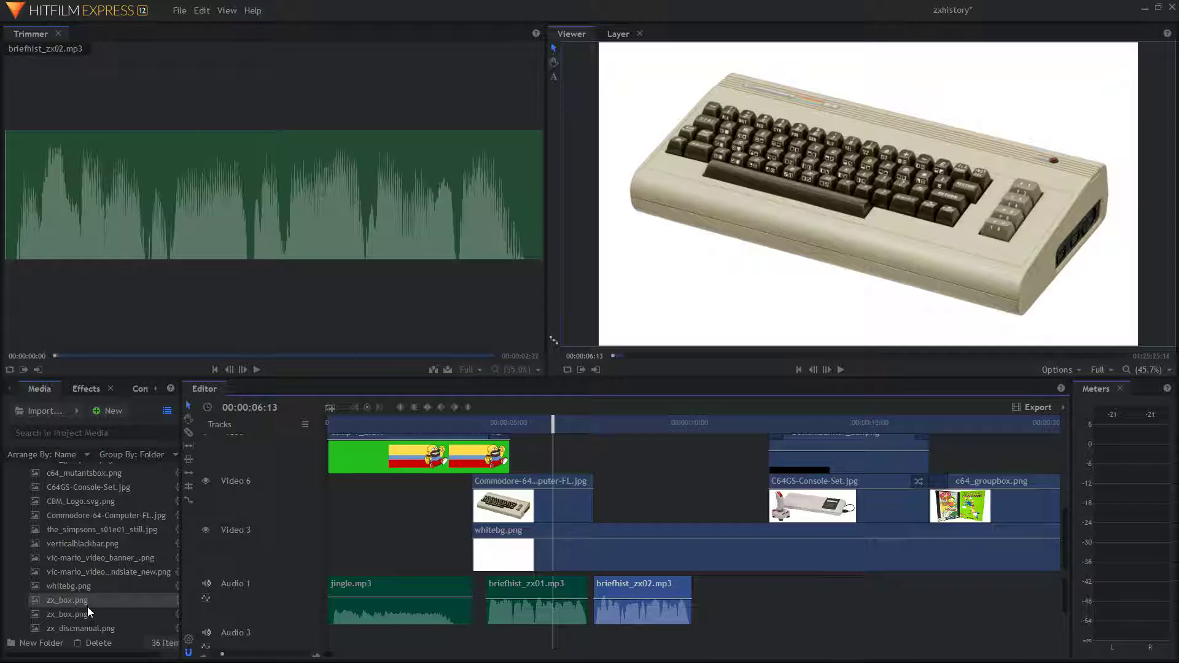
pyautogui.click(90, 609)
pyautogui.click(89, 586)
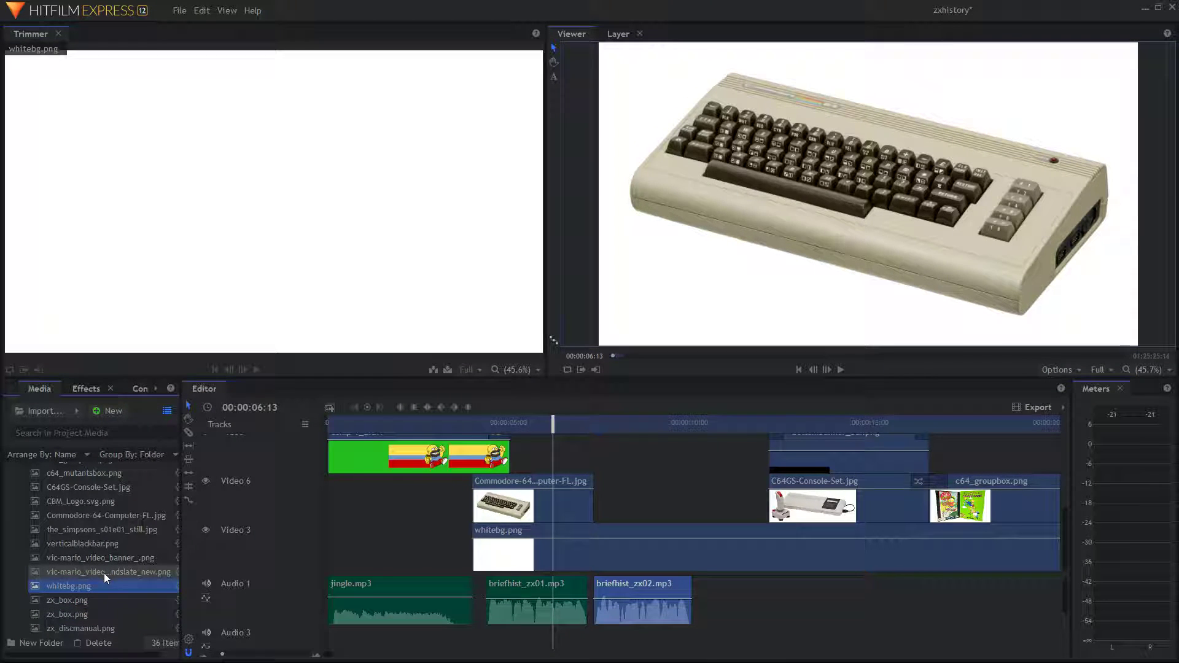
pyautogui.scroll(3, 107, 586)
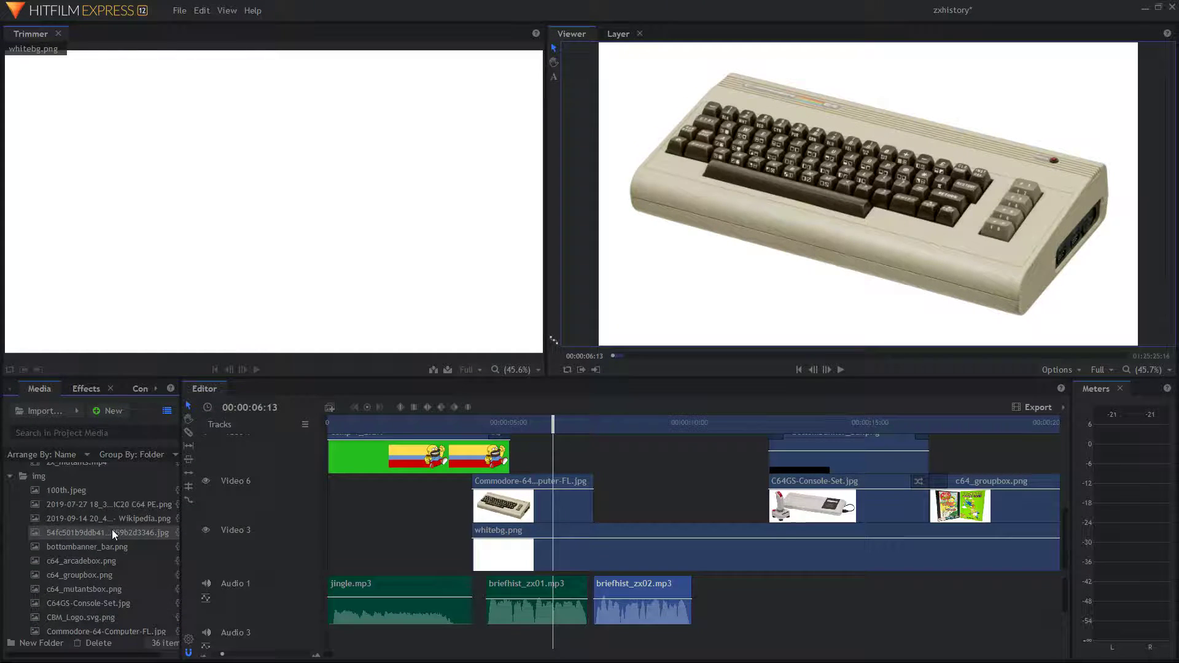
pyautogui.scroll(-3, 123, 560)
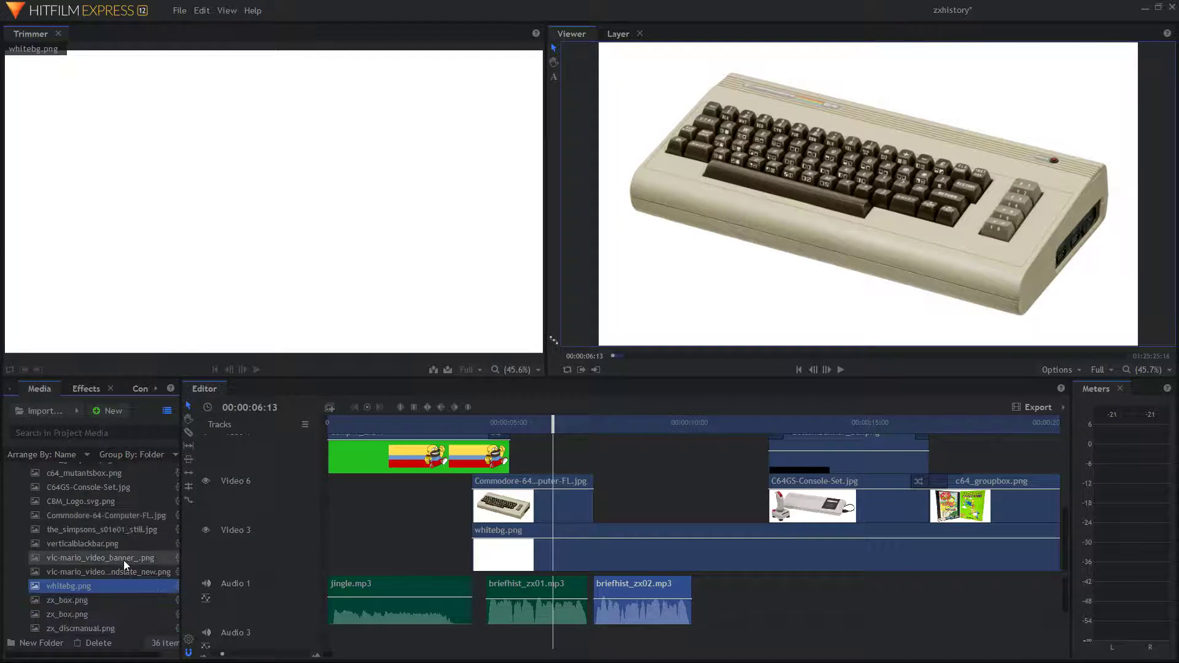
pyautogui.click(96, 627)
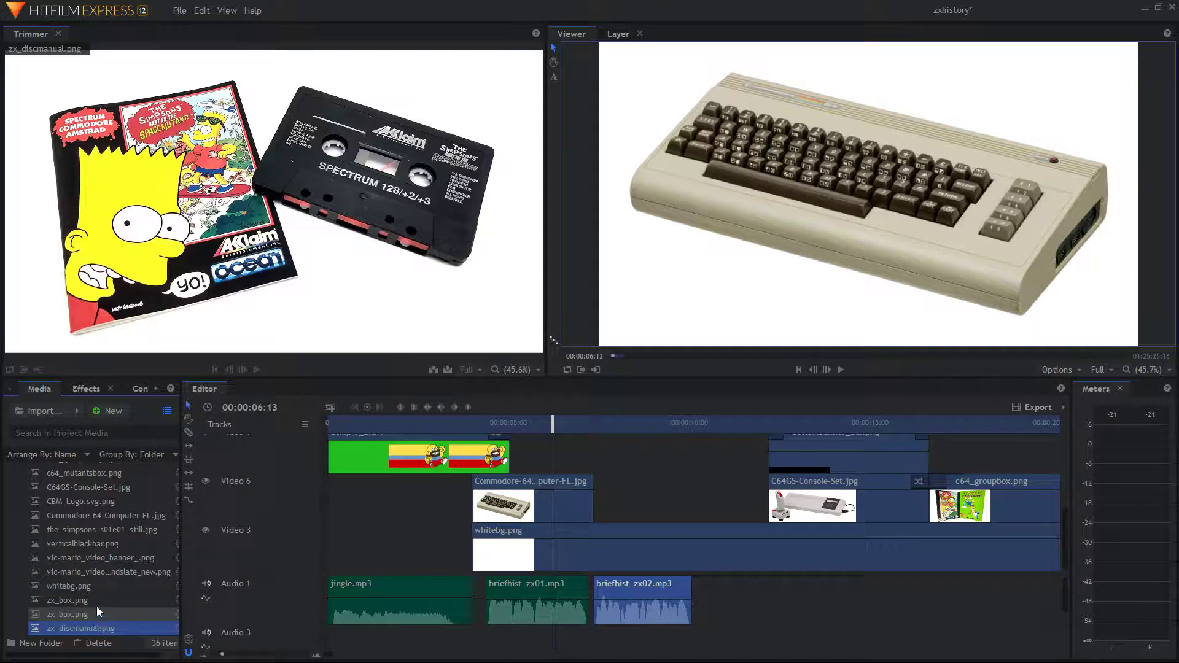
pyautogui.click(113, 528)
pyautogui.click(113, 517)
pyautogui.click(109, 502)
pyautogui.click(110, 488)
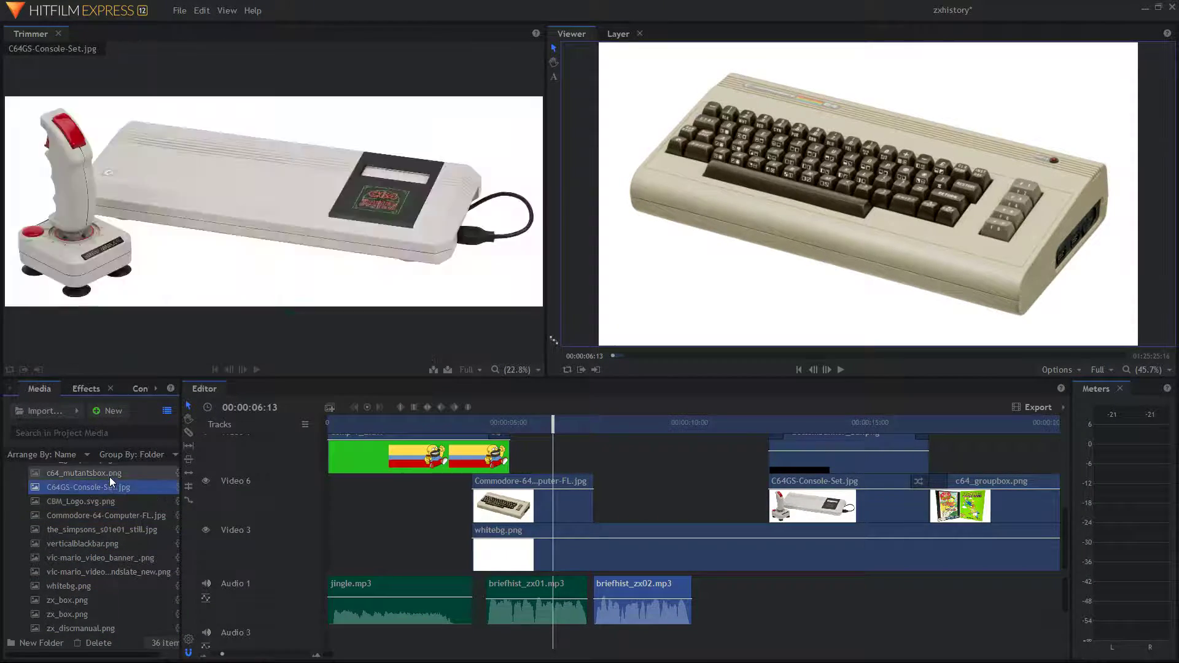
pyautogui.click(110, 474)
pyautogui.scroll(2, 110, 491)
pyautogui.click(99, 525)
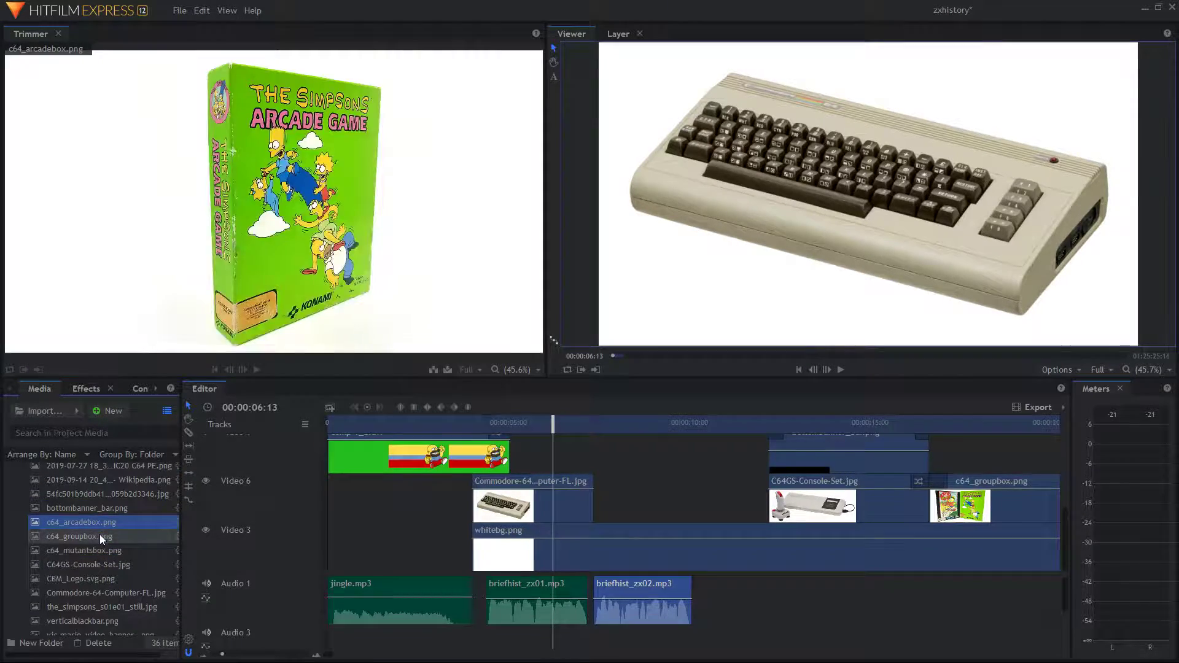
pyautogui.click(100, 535)
pyautogui.click(100, 522)
pyautogui.click(101, 509)
pyautogui.click(108, 494)
pyautogui.click(112, 481)
pyautogui.click(115, 468)
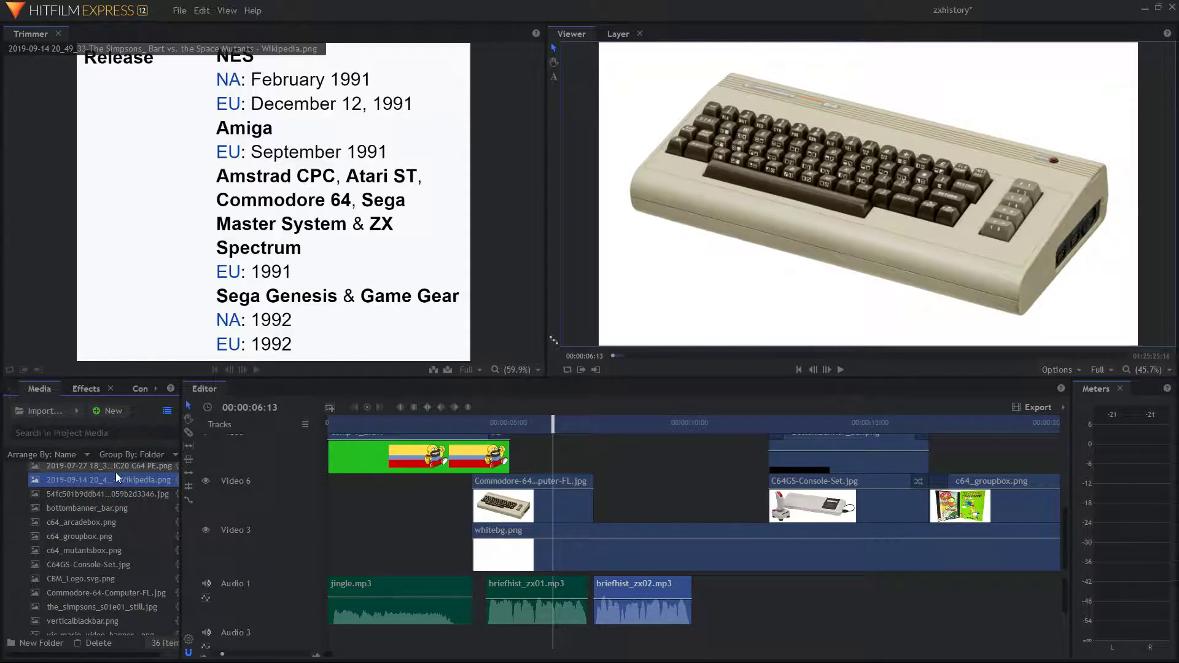
pyautogui.scroll(3, 111, 519)
pyautogui.click(56, 558)
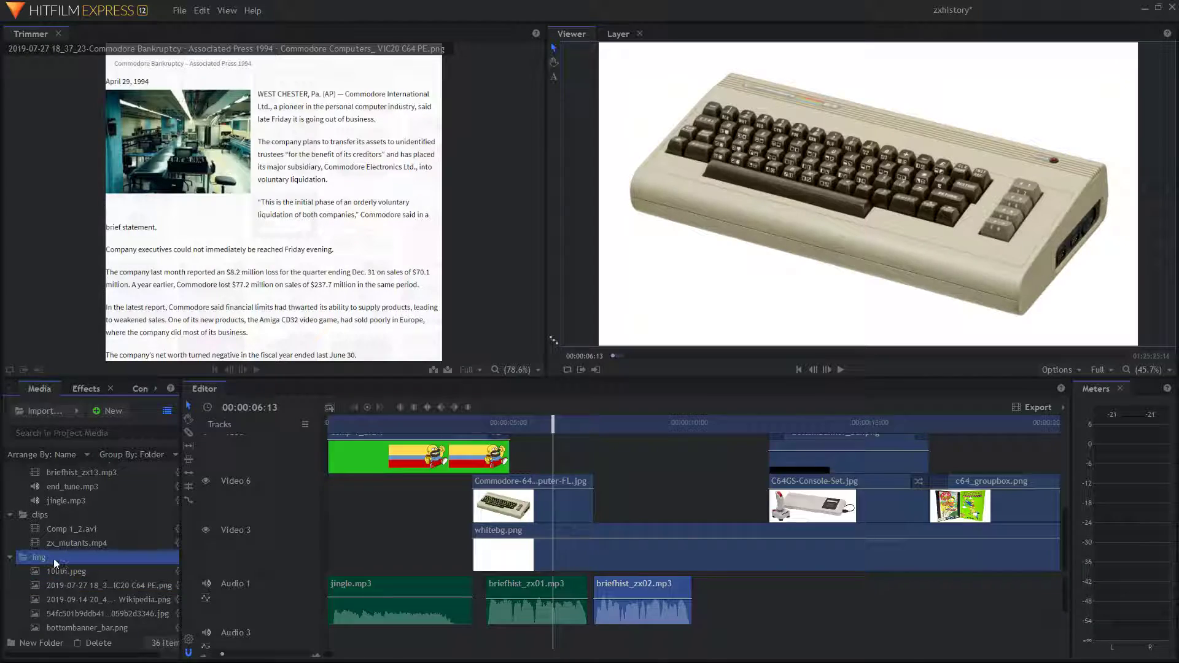
pyautogui.rightClick(49, 554)
pyautogui.moveTo(149, 273)
pyautogui.click(195, 269)
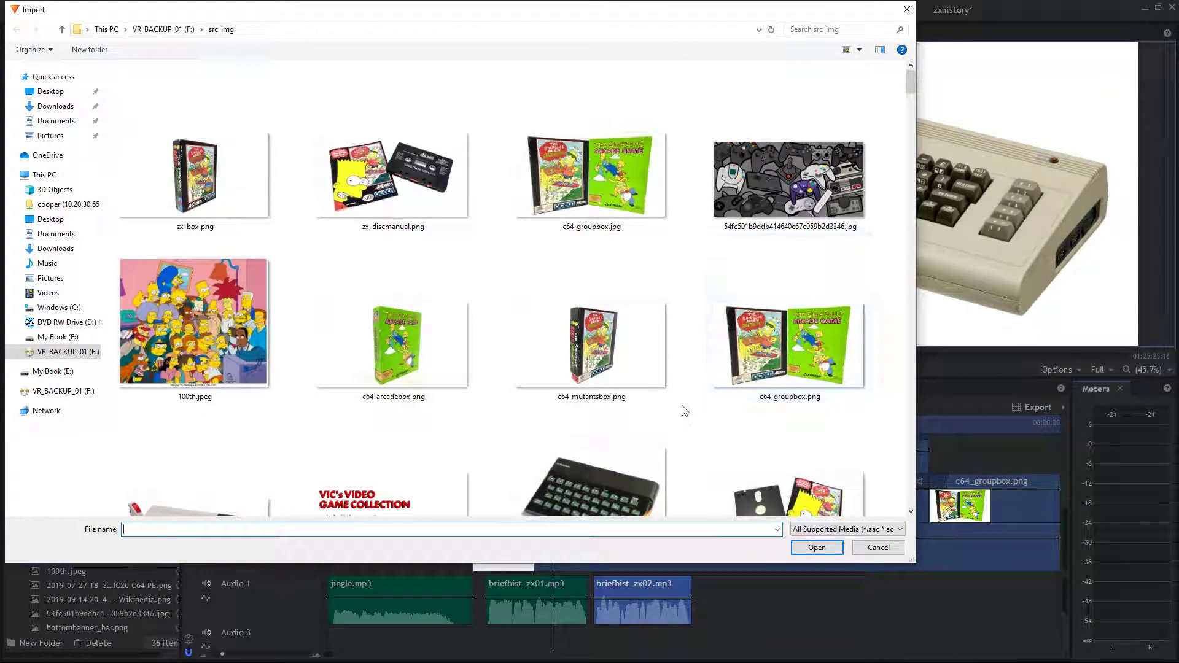
pyautogui.click(606, 471)
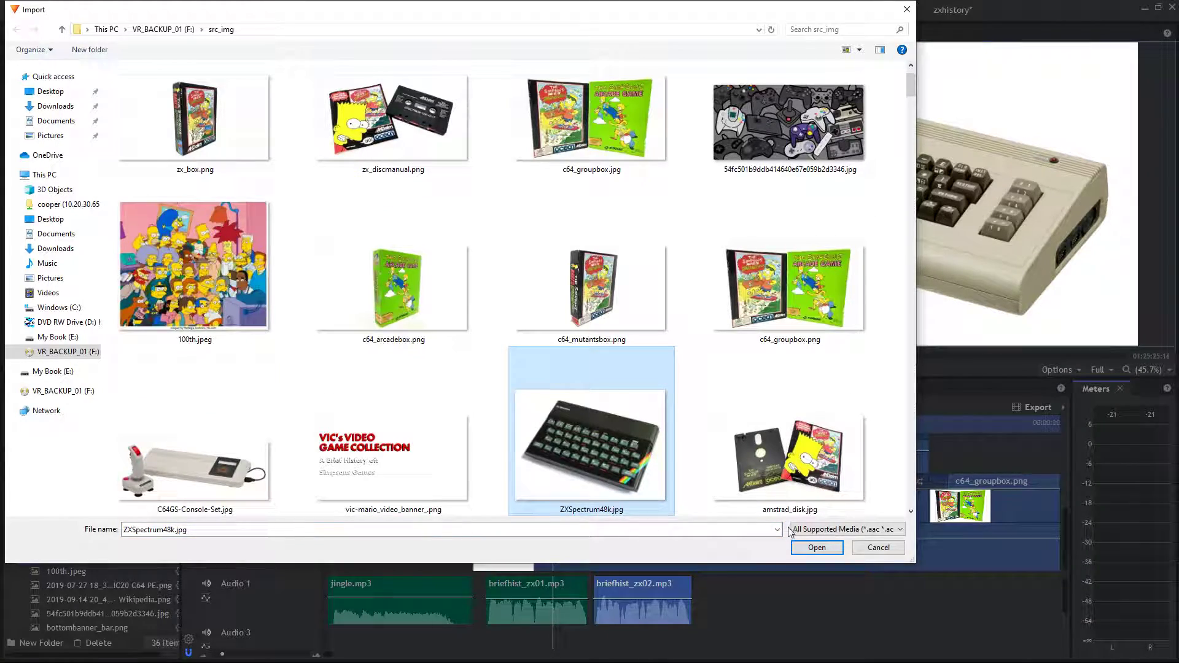
pyautogui.click(871, 548)
pyautogui.scroll(-10, 93, 590)
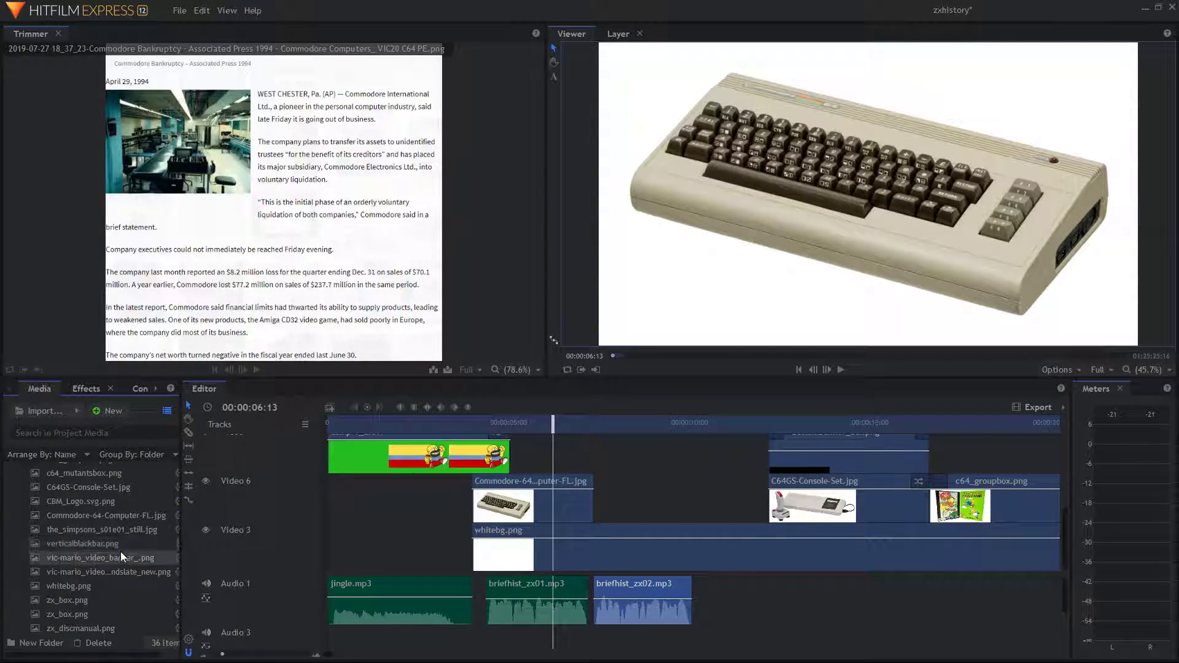
pyautogui.scroll(10, 116, 577)
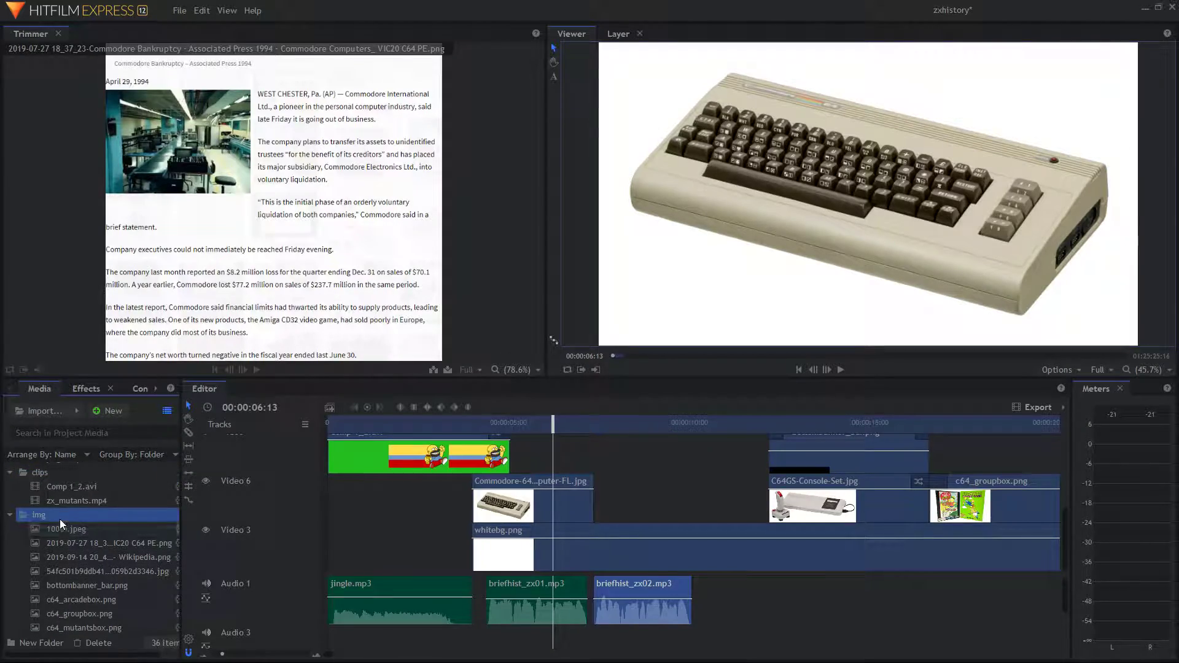
# Import ZXSpectrum48k.jpg into the img folder and place it on Video 6 directly after the Commodore-64-Computer-FL.jpg clip
pyautogui.rightClick(60, 516)
pyautogui.moveTo(158, 237)
pyautogui.click(245, 230)
pyautogui.scroll(-1, 564, 342)
pyautogui.click(591, 485)
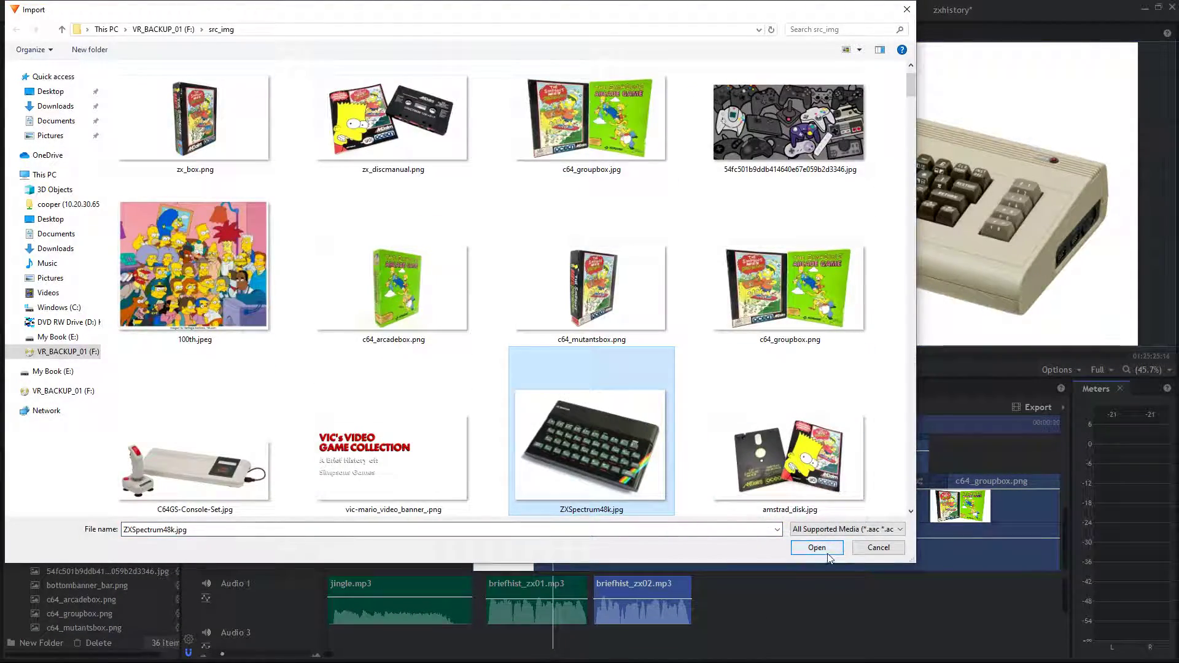
pyautogui.click(804, 547)
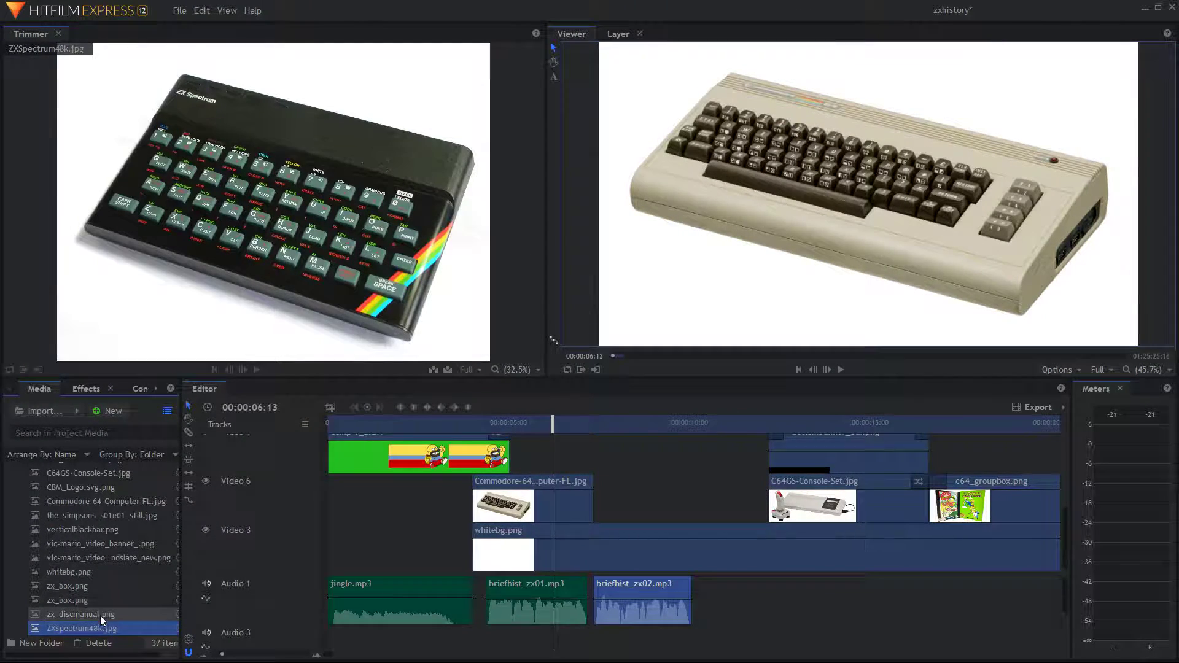
pyautogui.moveTo(75, 627); pyautogui.dragTo(599, 485)
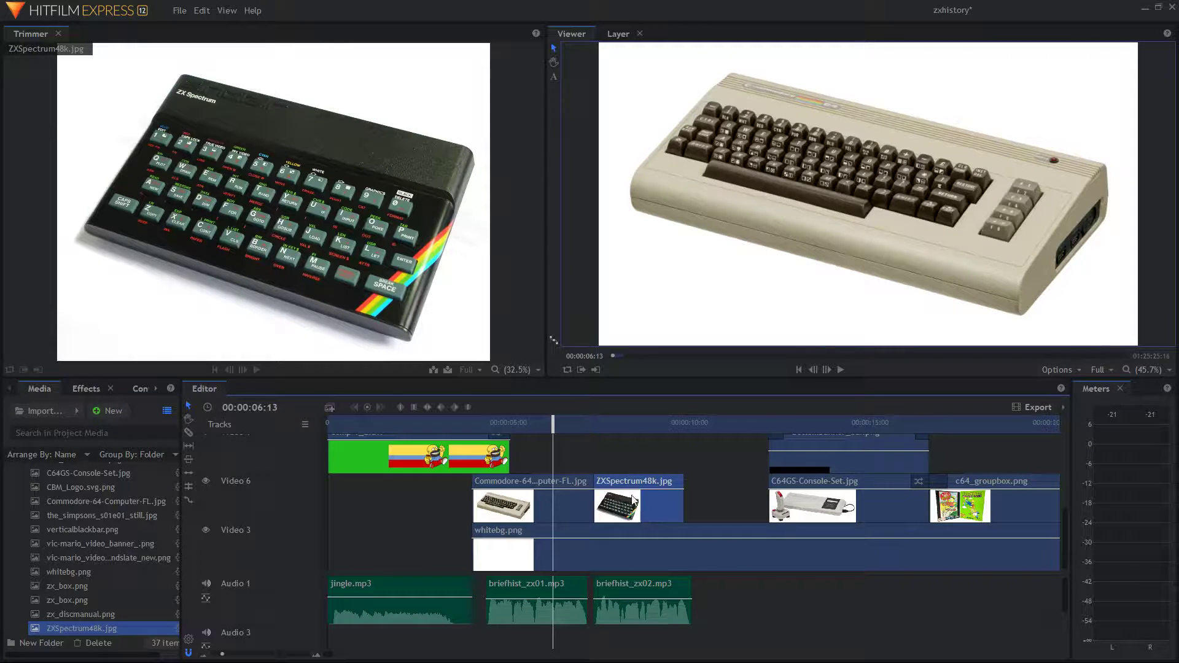
# Preview the ZXSpectrum48k.jpg clip and scale it with Fit To Frame Height
pyautogui.moveTo(557, 424); pyautogui.dragTo(635, 414)
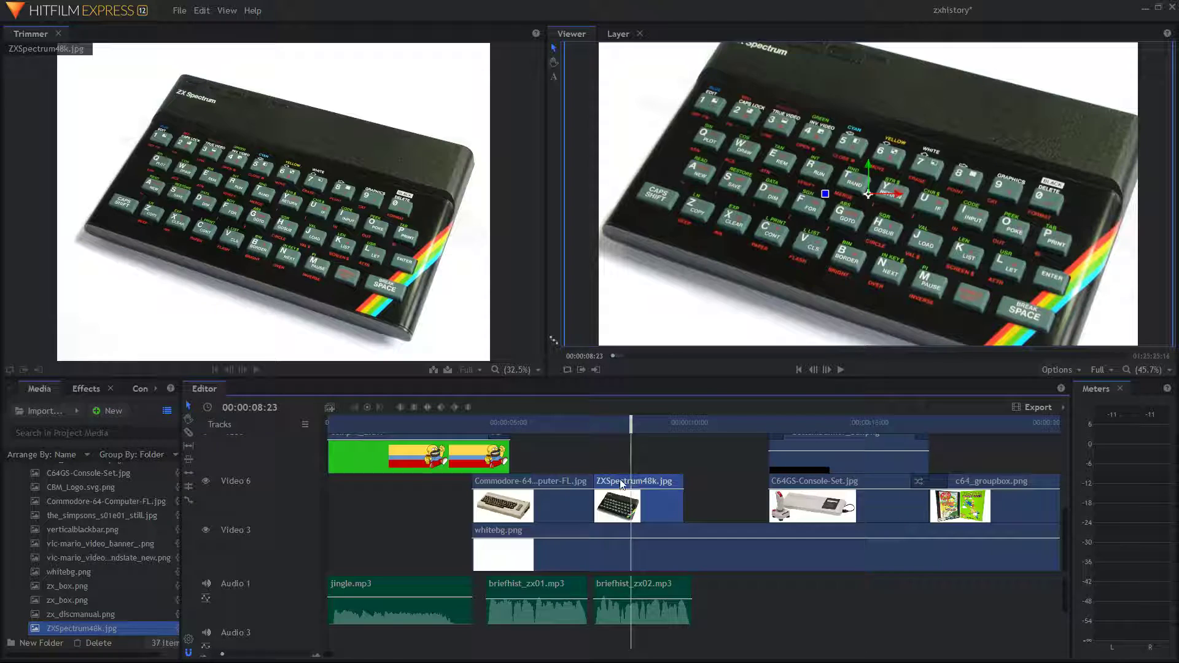
pyautogui.rightClick(650, 501)
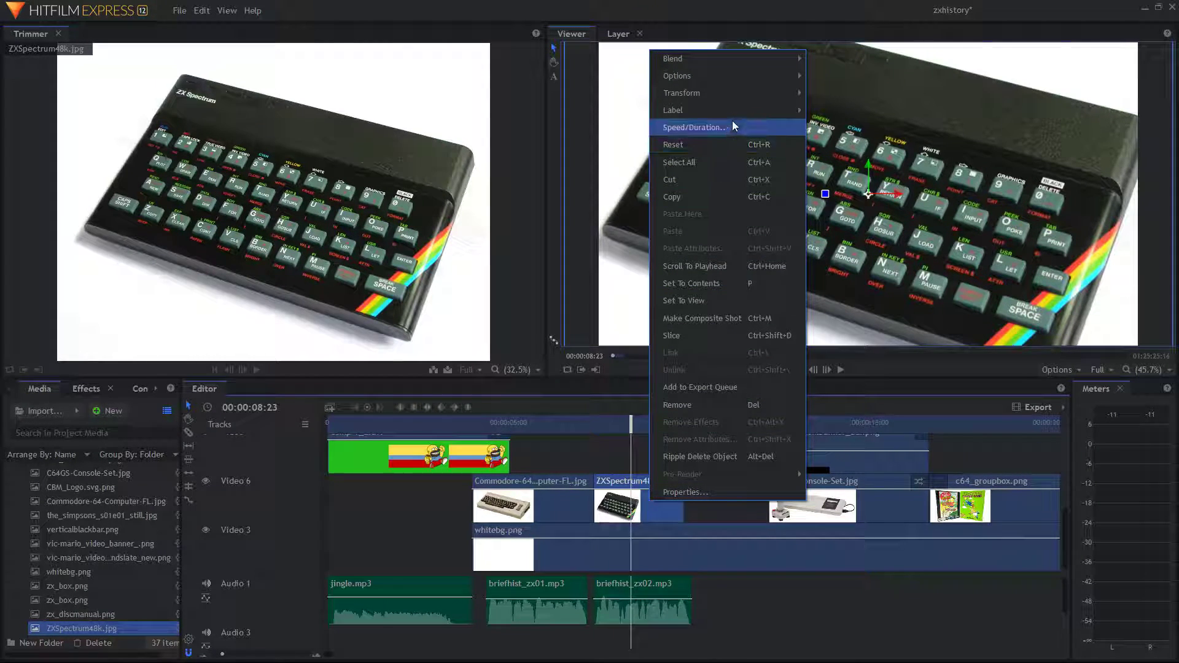
pyautogui.moveTo(744, 92)
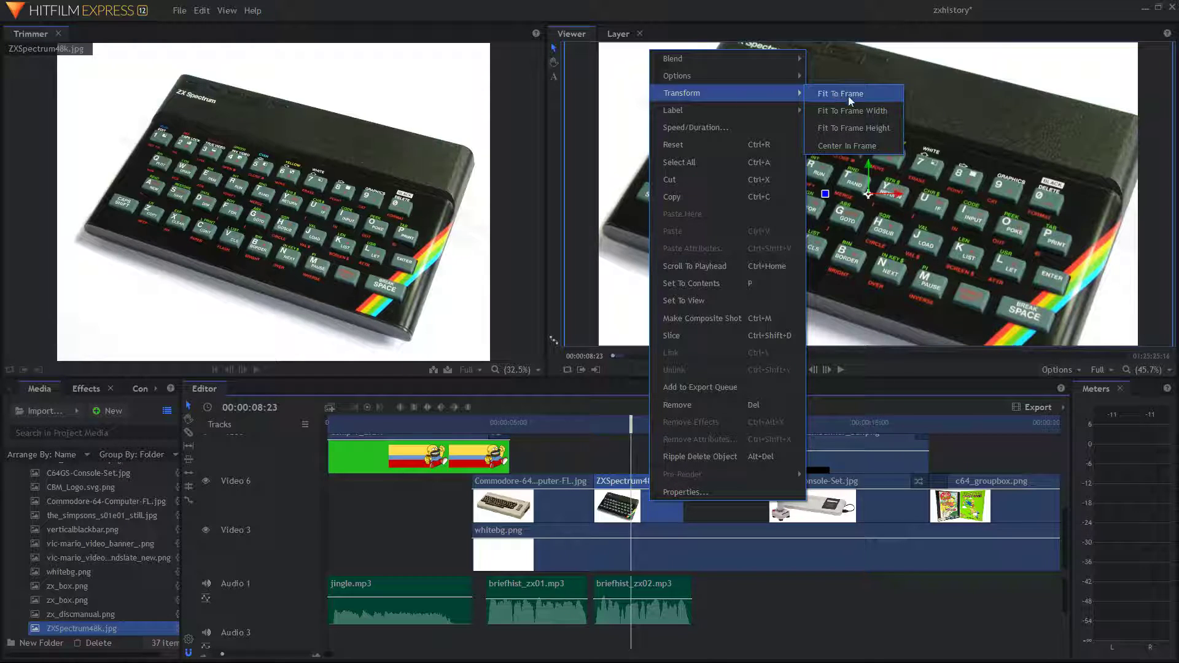
pyautogui.click(873, 133)
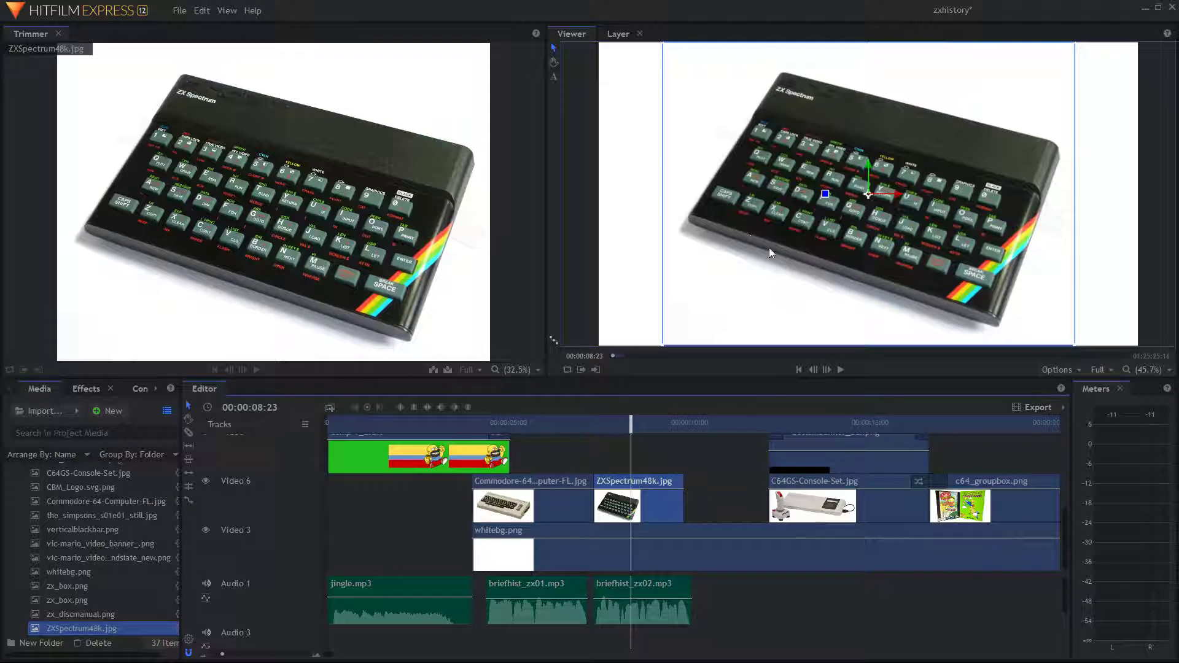
# Compare the extents of the ZX Spectrum image and the whitebg.png background in the viewer
pyautogui.click(1159, 278)
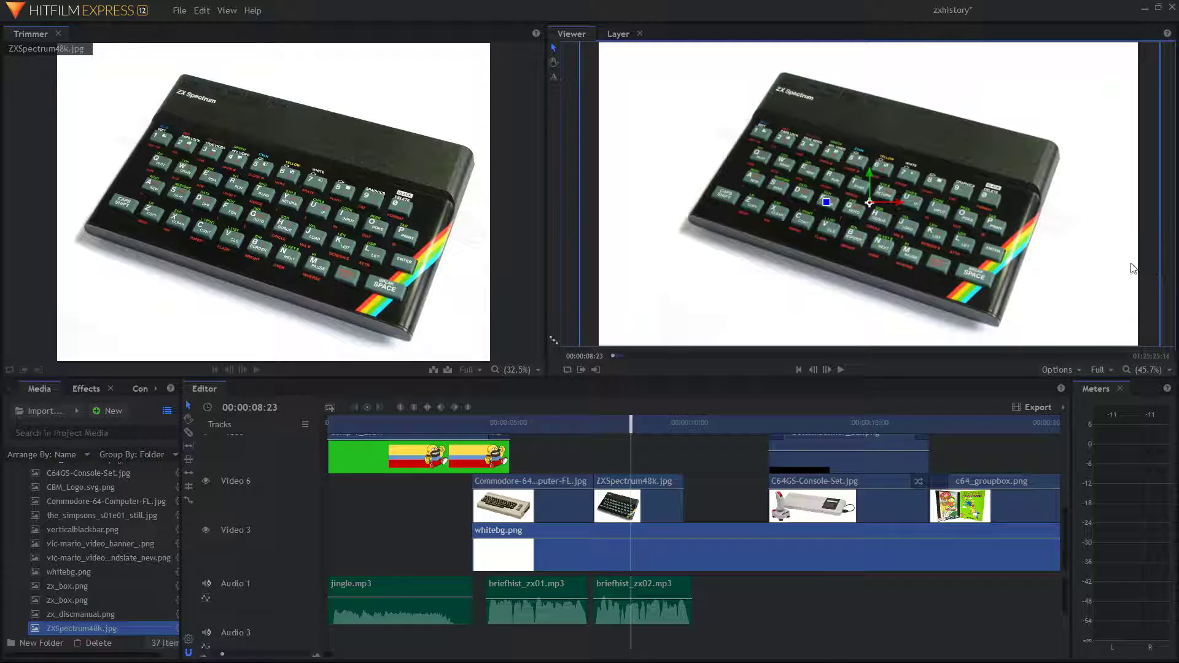
pyautogui.click(569, 268)
pyautogui.click(796, 229)
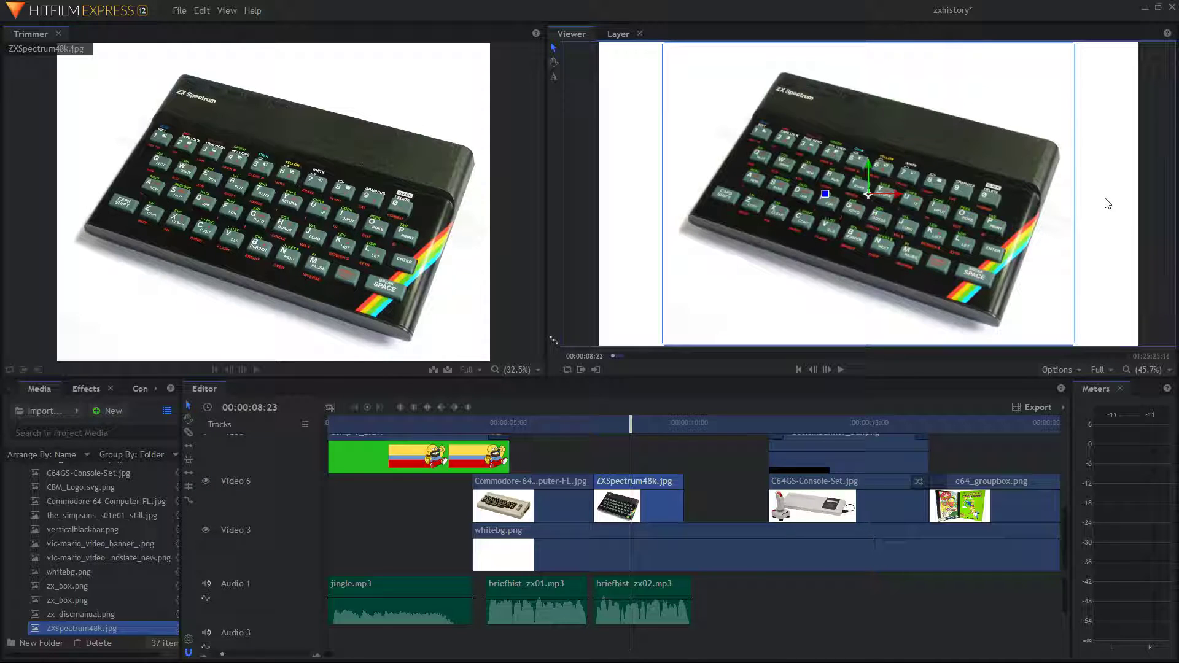
pyautogui.click(1152, 305)
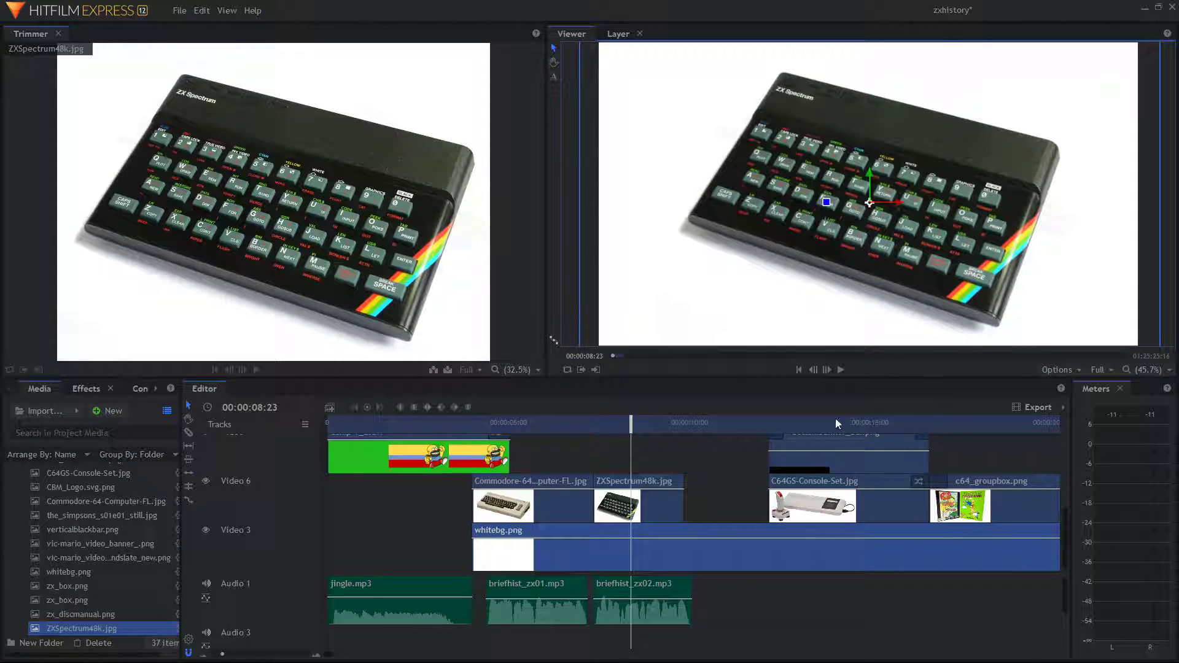
# Scrub through the ZX Spectrum image with the second narration clip and inspect the banner and text tracks above it
pyautogui.moveTo(629, 430)
pyautogui.mouseDown()
pyautogui.moveTo(540, 430)
pyautogui.moveTo(635, 440)
pyautogui.mouseUp()
pyautogui.scroll(1, 740, 503)
pyautogui.scroll(-1, 739, 503)
pyautogui.scroll(1, 741, 507)
pyautogui.scroll(-1, 740, 507)
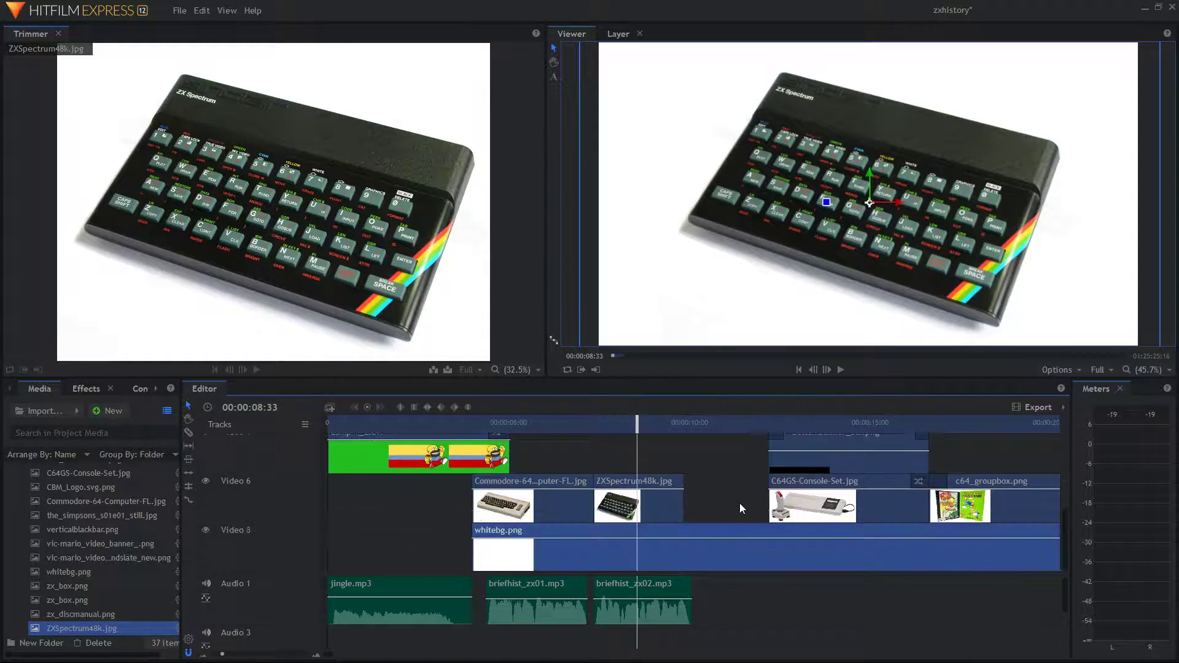
pyautogui.moveTo(642, 422); pyautogui.dragTo(620, 431)
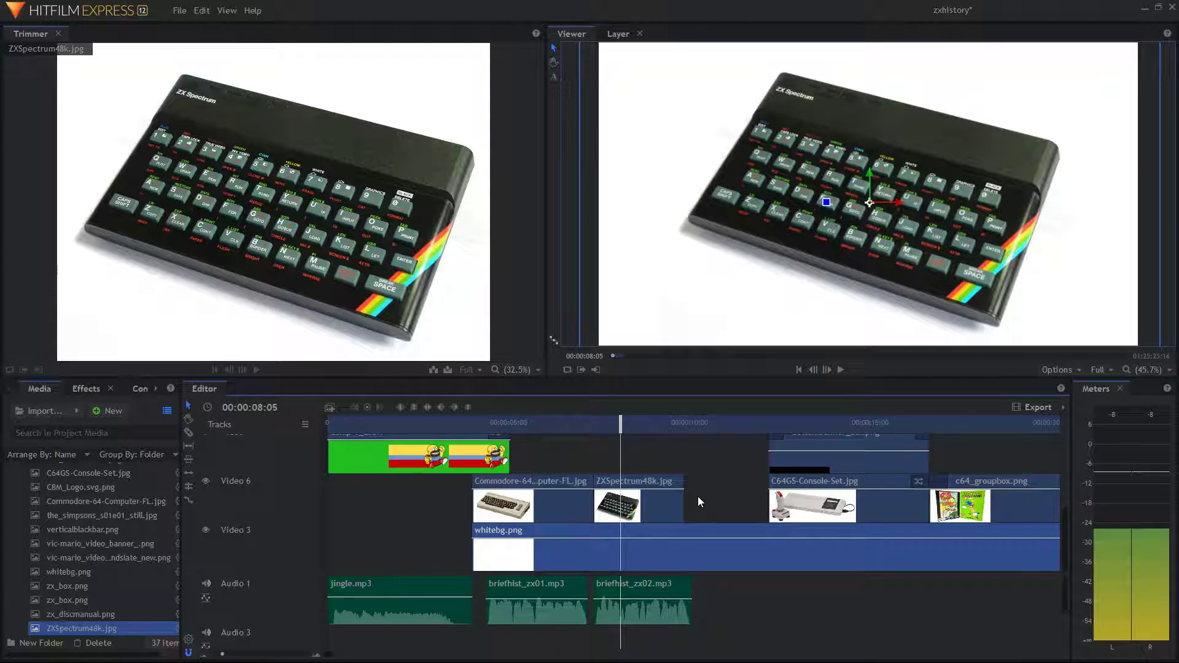
pyautogui.scroll(3, 697, 496)
pyautogui.scroll(-5, 700, 485)
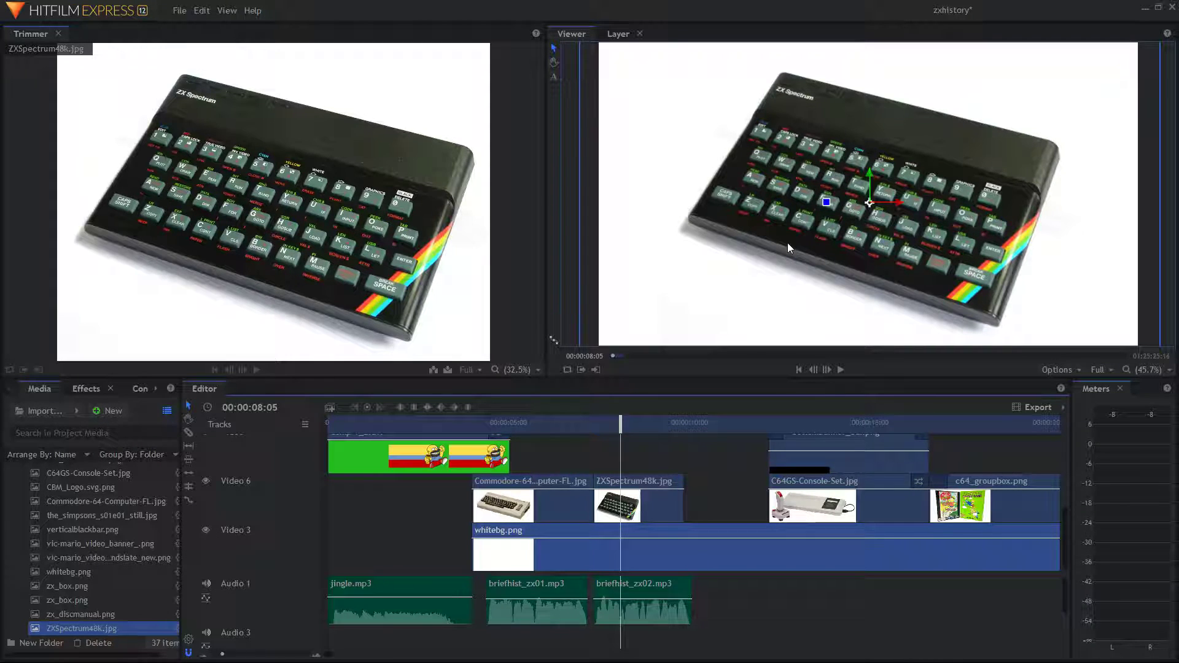
pyautogui.click(724, 481)
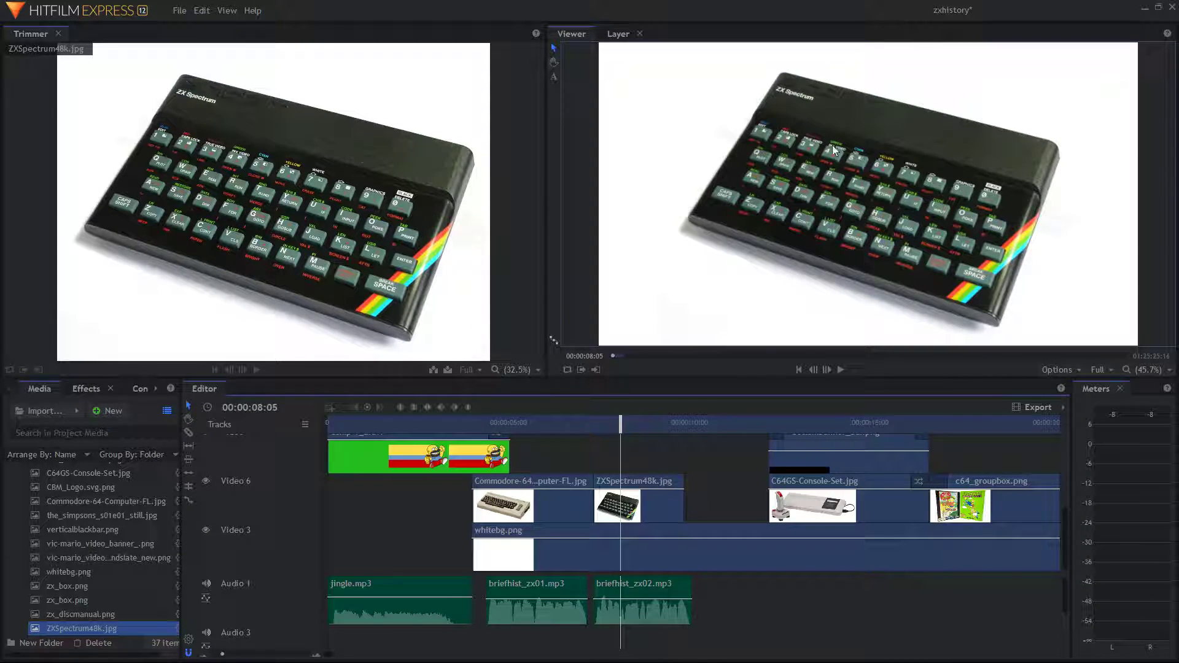
pyautogui.scroll(3, 691, 488)
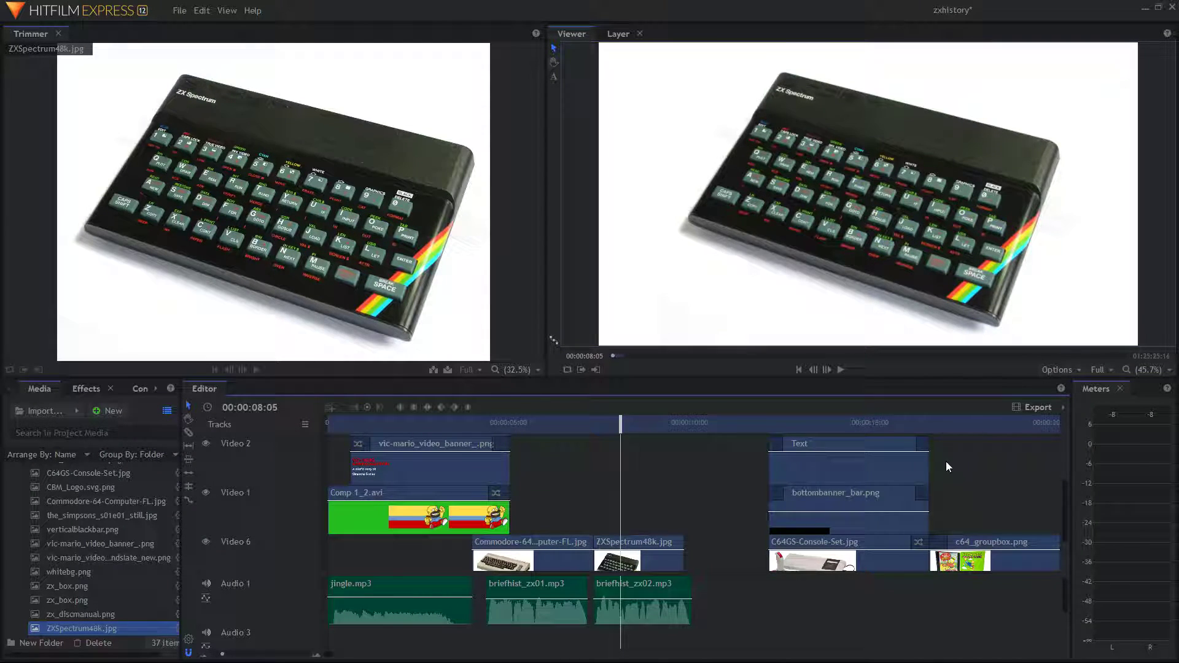
# Move the Text and bottombanner_bar.png clips together so they start at the beginning of the ZXSpectrum48k.jpg clip, and check the frame
pyautogui.moveTo(948, 460); pyautogui.dragTo(853, 528)
pyautogui.moveTo(850, 469); pyautogui.dragTo(678, 462)
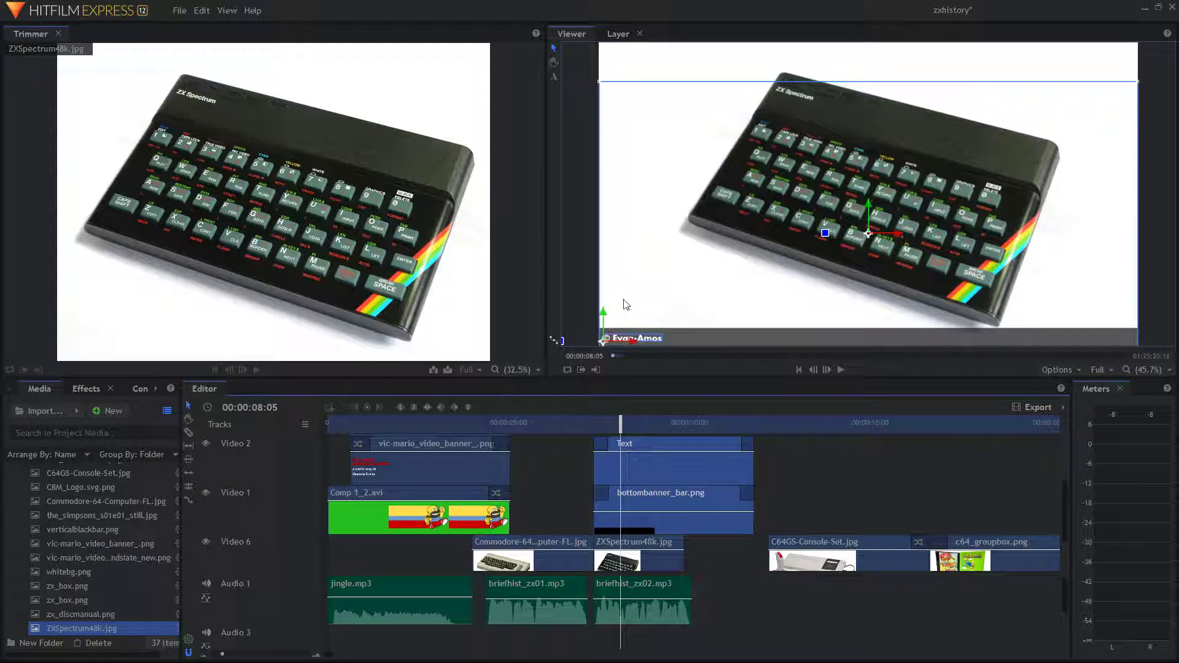
pyautogui.press('space')
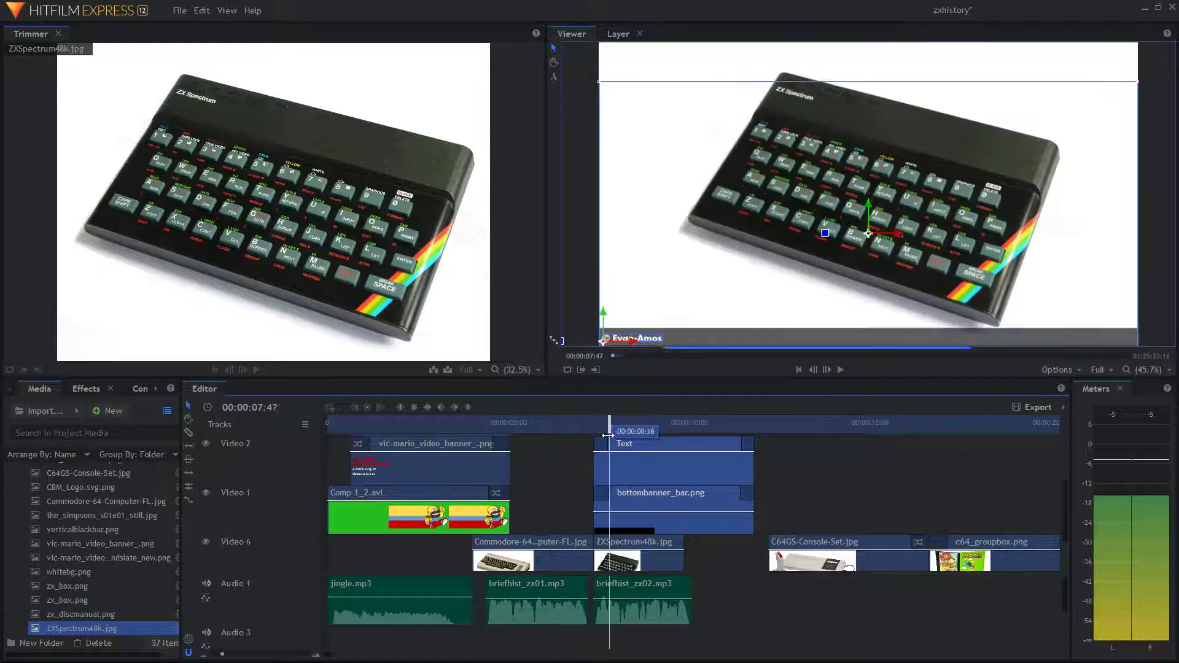
pyautogui.click(793, 456)
pyautogui.moveTo(780, 471); pyautogui.dragTo(703, 503)
pyautogui.click(779, 465)
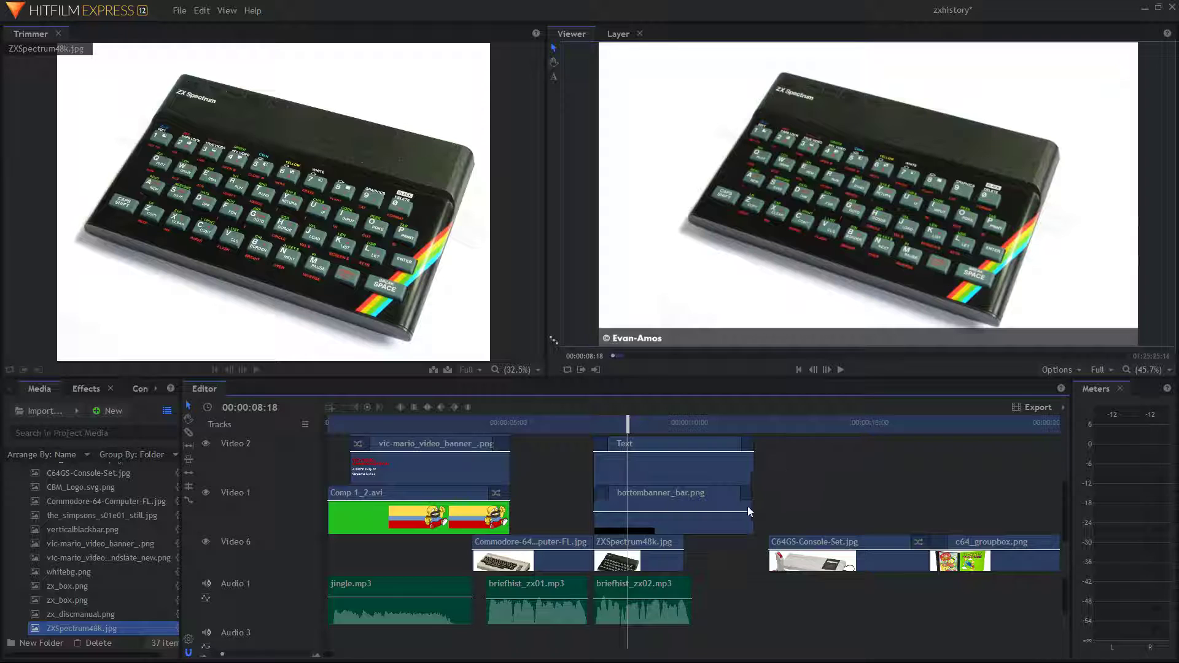
# Examine the bottombanner_bar.png clip's transform properties, including its position and opacity
pyautogui.click(725, 499)
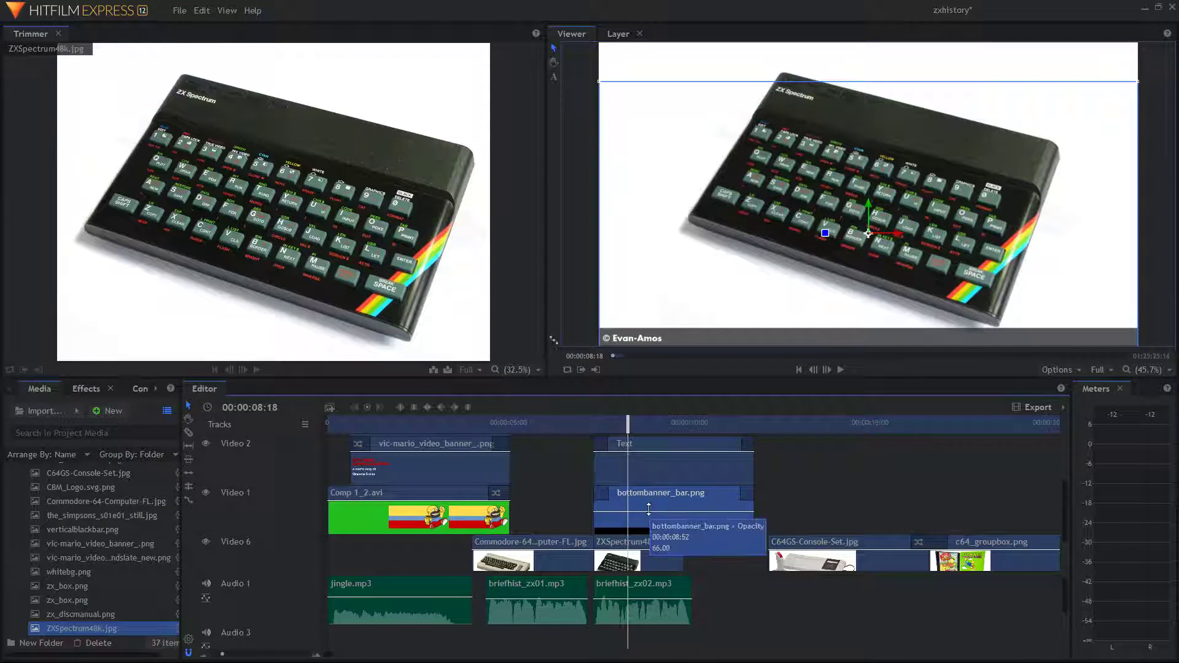
pyautogui.rightClick(669, 500)
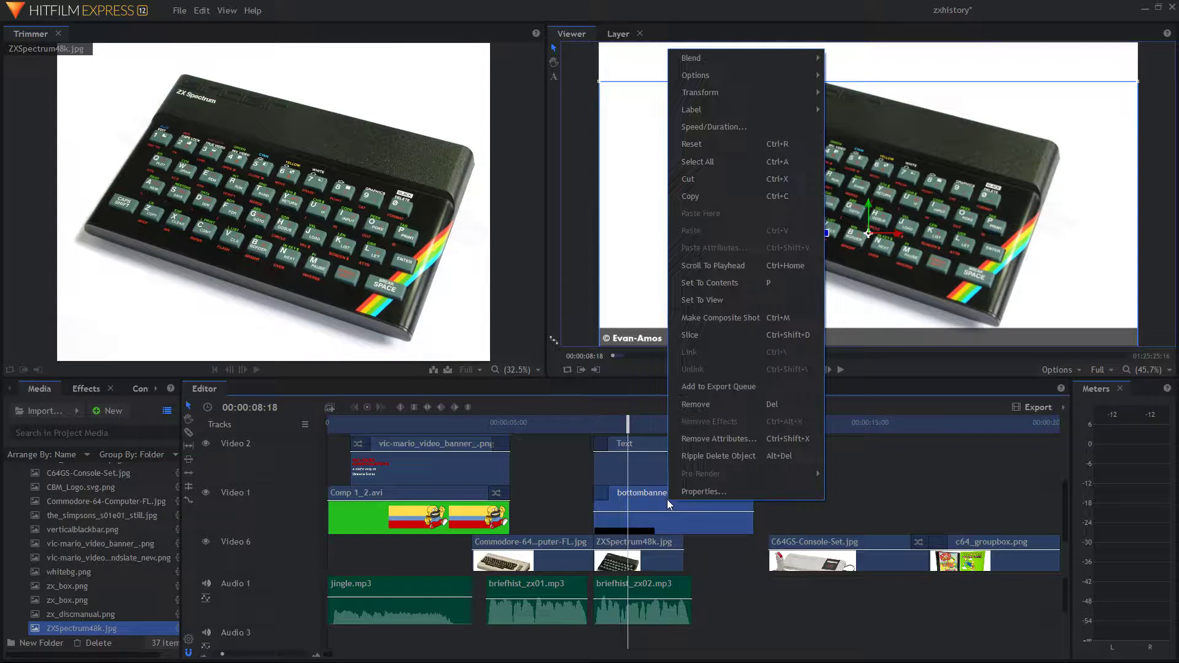
pyautogui.press('Escape')
pyautogui.click(156, 389)
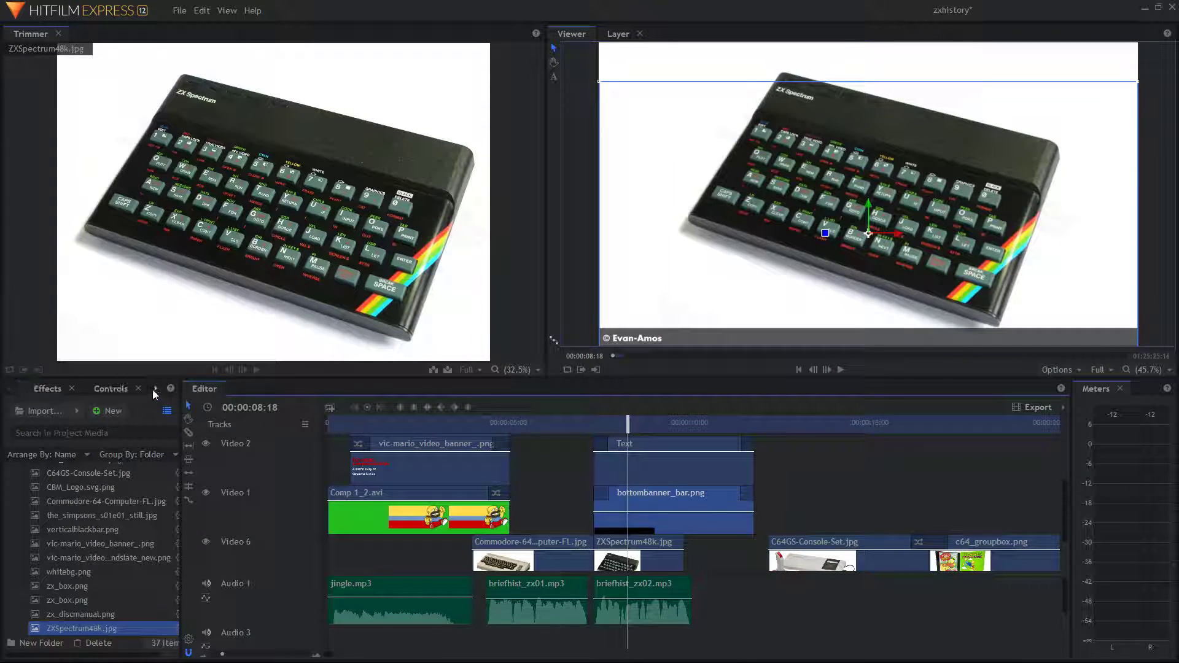
pyautogui.click(108, 388)
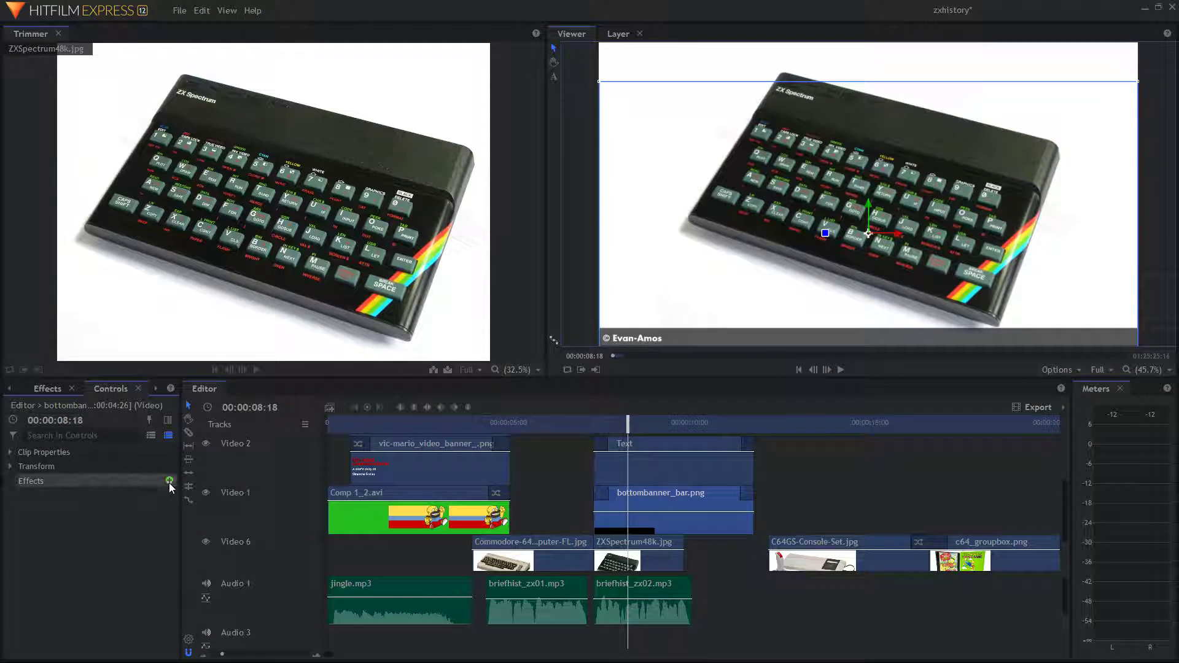
pyautogui.click(9, 467)
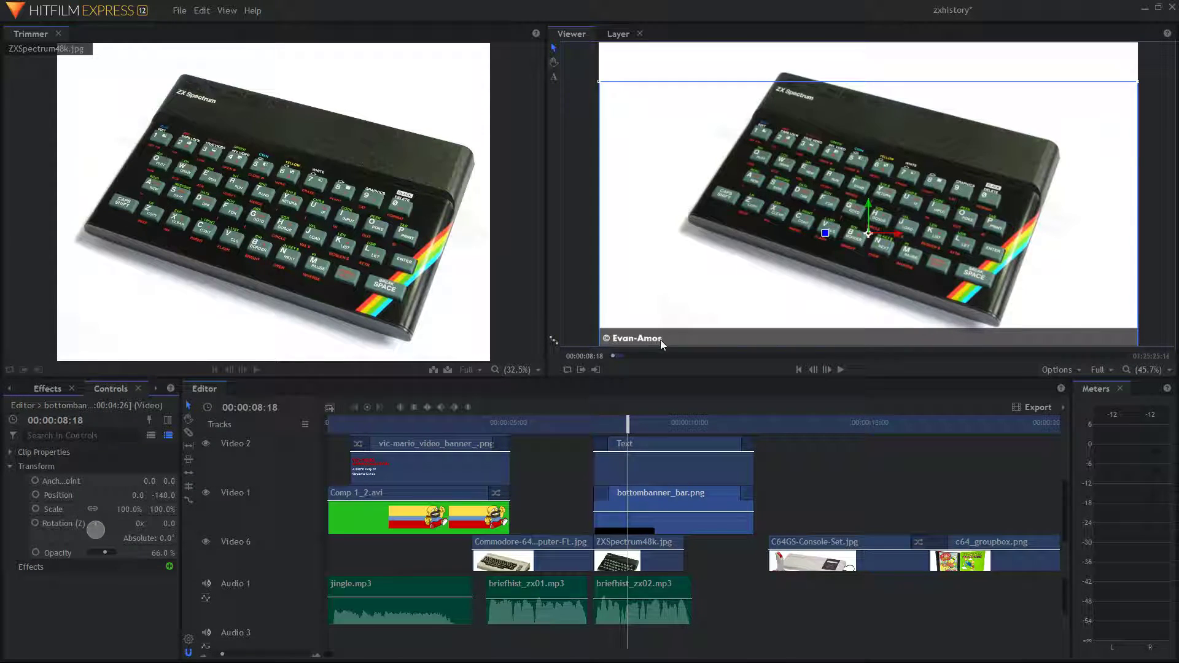
# Select the Text credit clip, switch to Chrome and open the Wikimedia Commons file page for the ZX Spectrum image
pyautogui.click(588, 323)
pyautogui.click(672, 468)
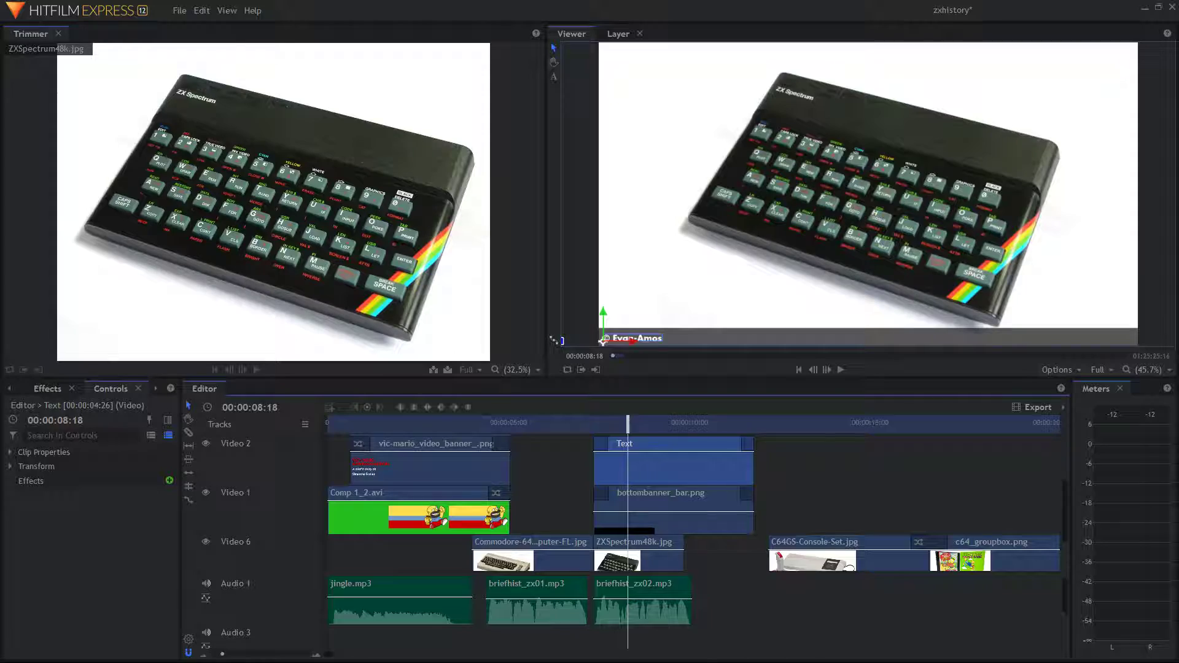
pyautogui.moveTo(1178, 135); pyautogui.dragTo(960, 89)
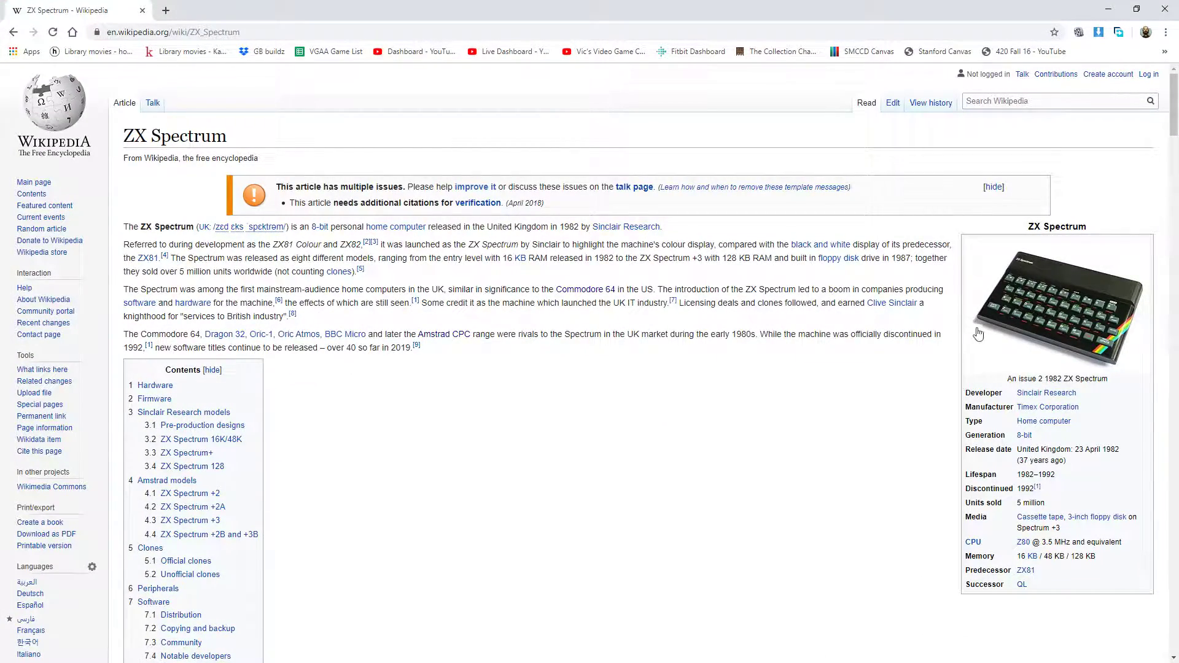
pyautogui.click(1103, 327)
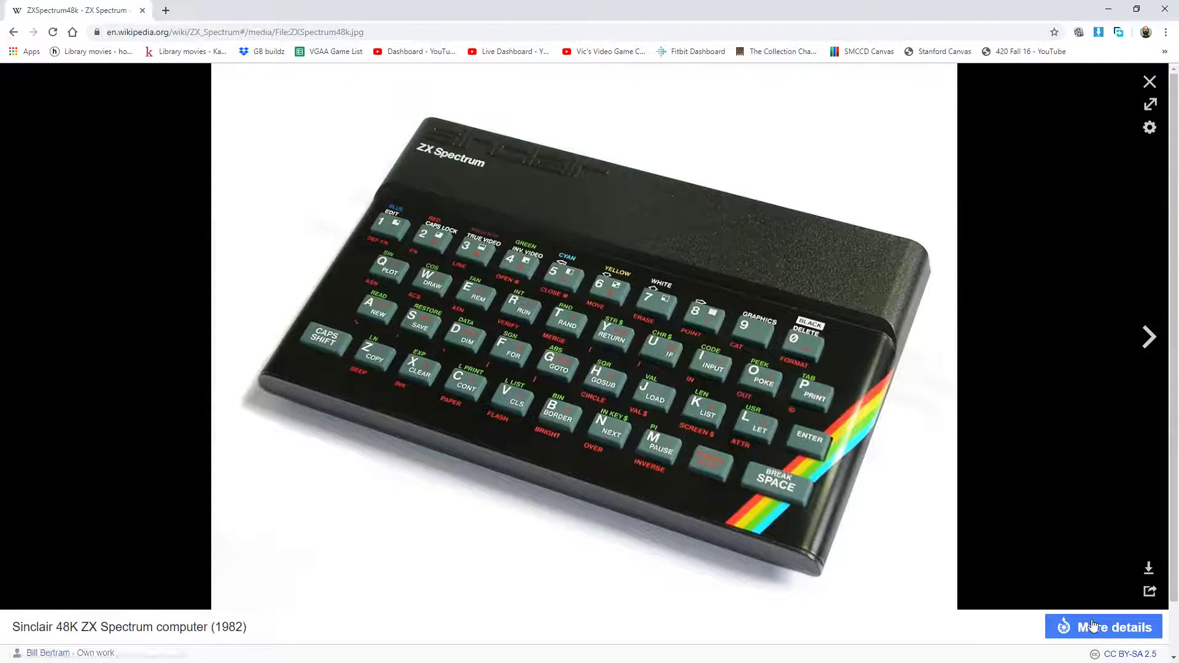
pyautogui.click(1095, 625)
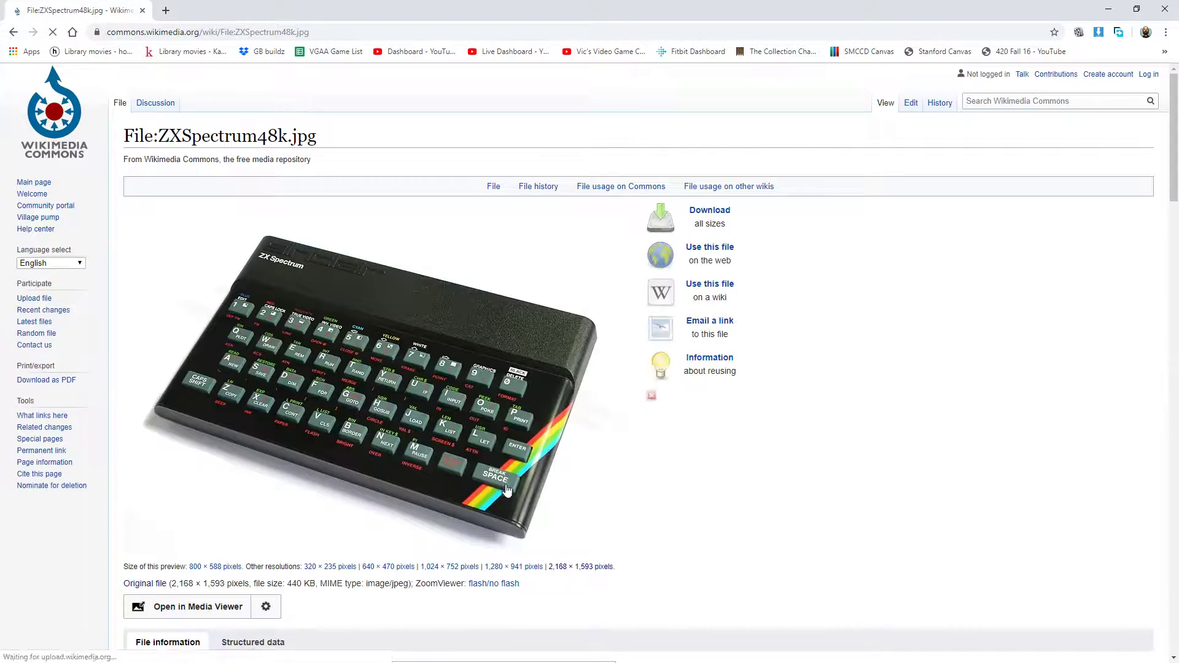
# Read the author, licensing and attribution conditions on the ZXSpectrum48k.jpg file page
pyautogui.scroll(-5, 724, 402)
pyautogui.scroll(4, 394, 319)
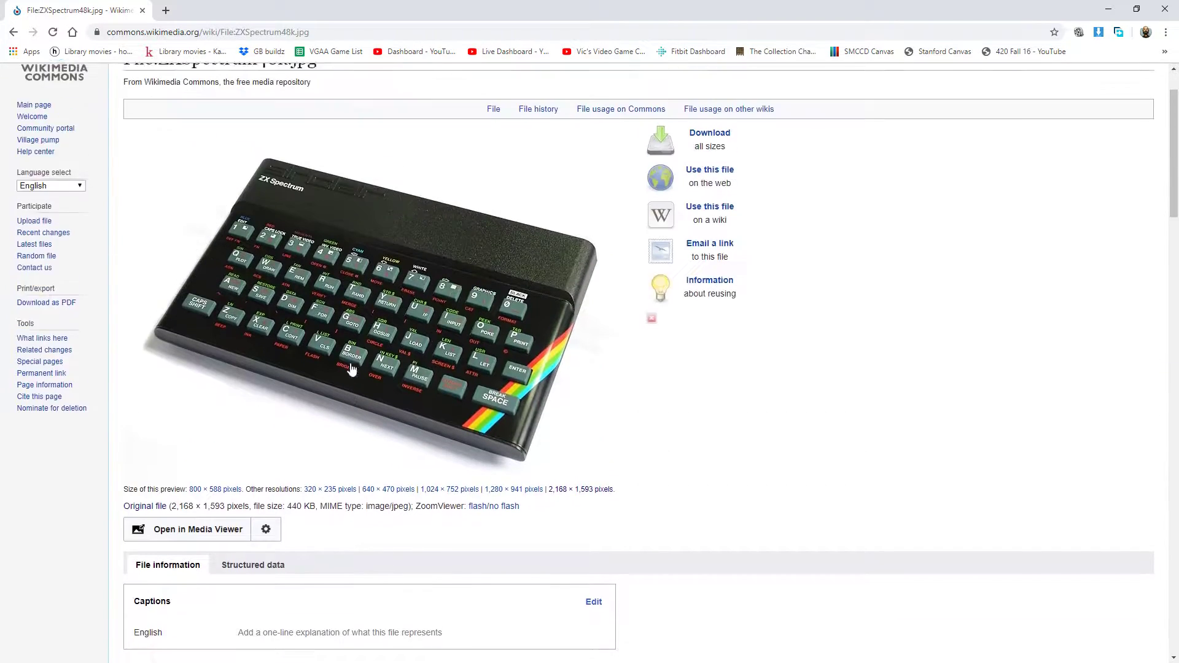
pyautogui.scroll(-5, 304, 325)
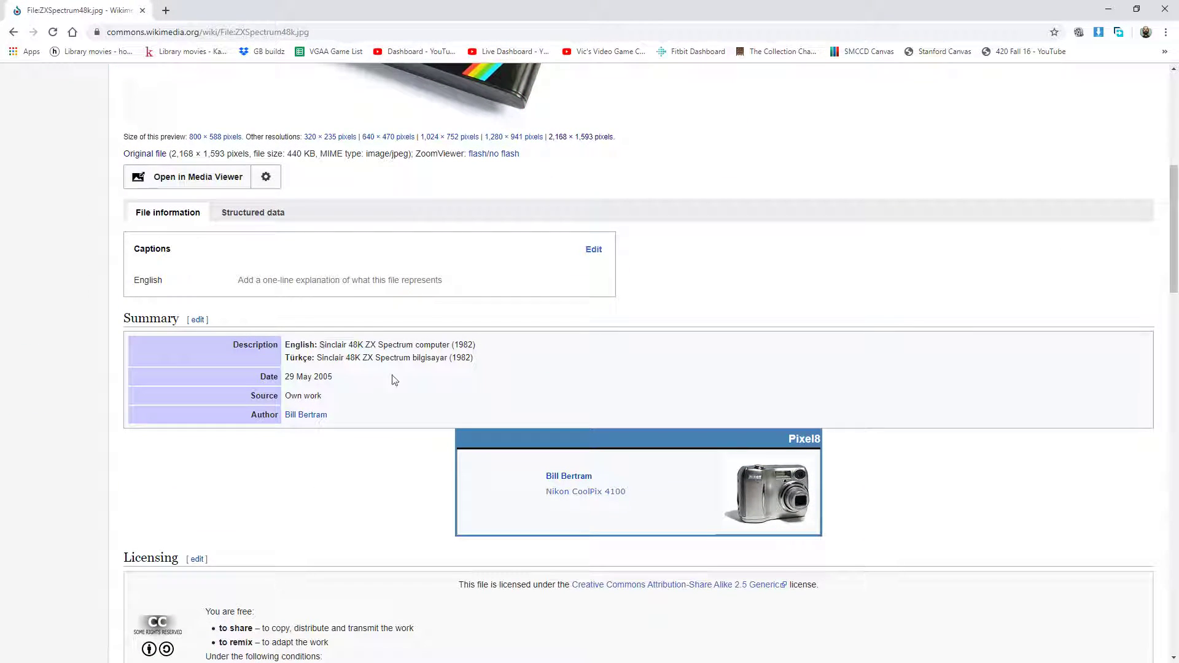
pyautogui.scroll(-2, 363, 392)
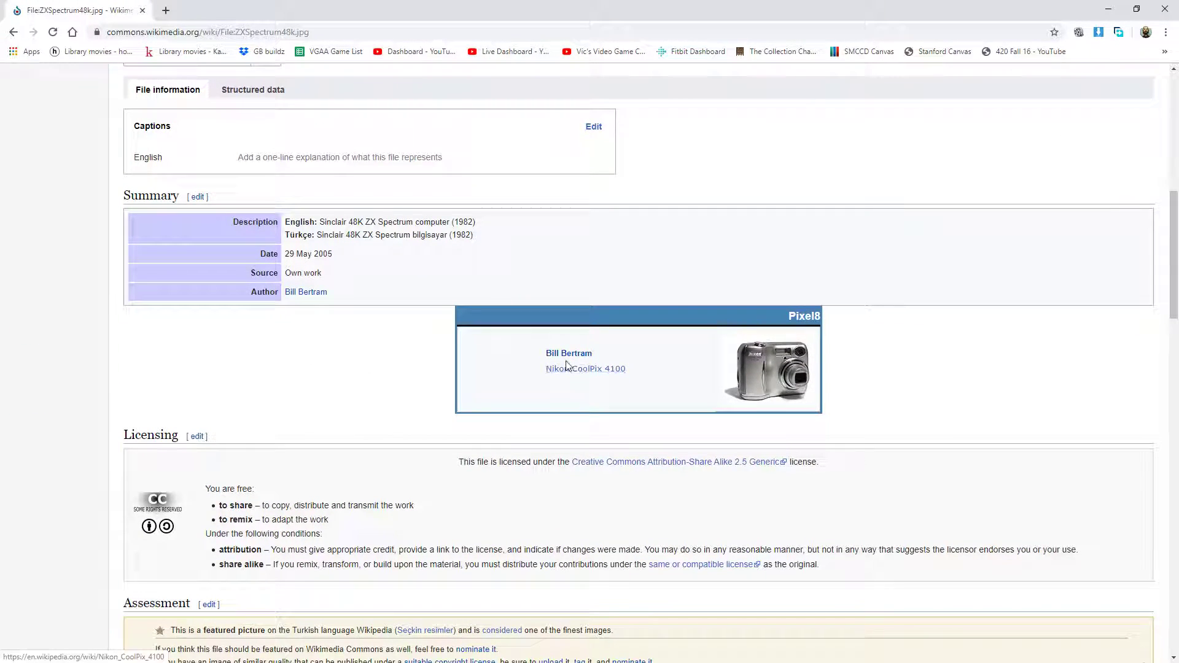
pyautogui.scroll(-2, 616, 445)
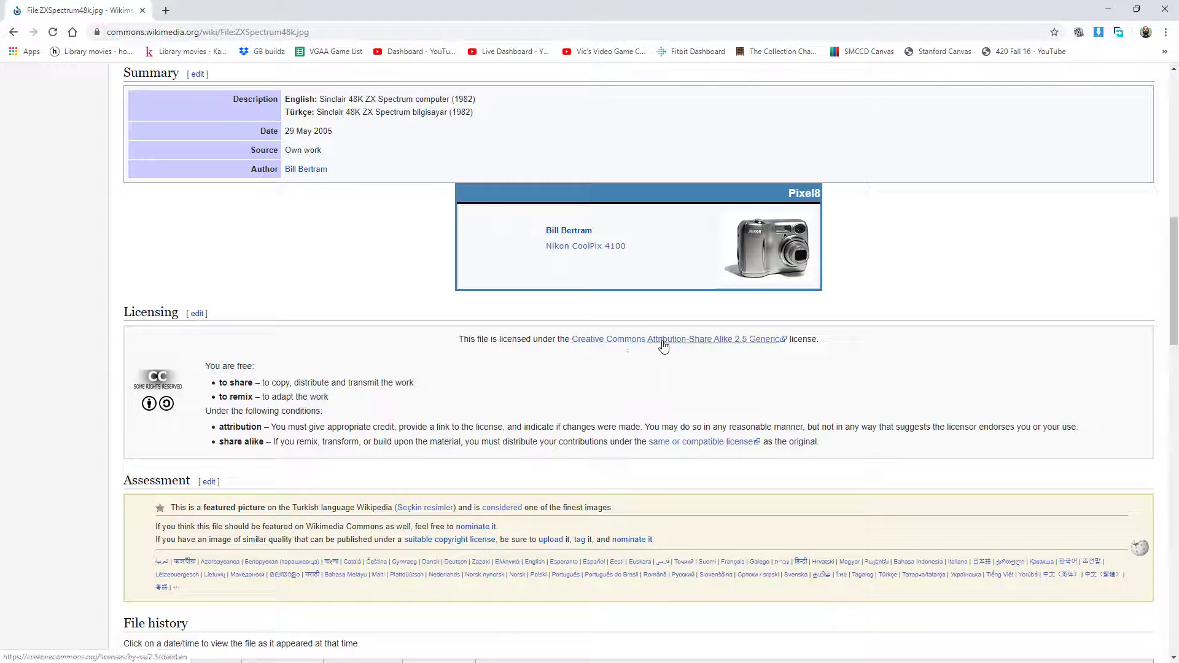
pyautogui.scroll(-1, 307, 408)
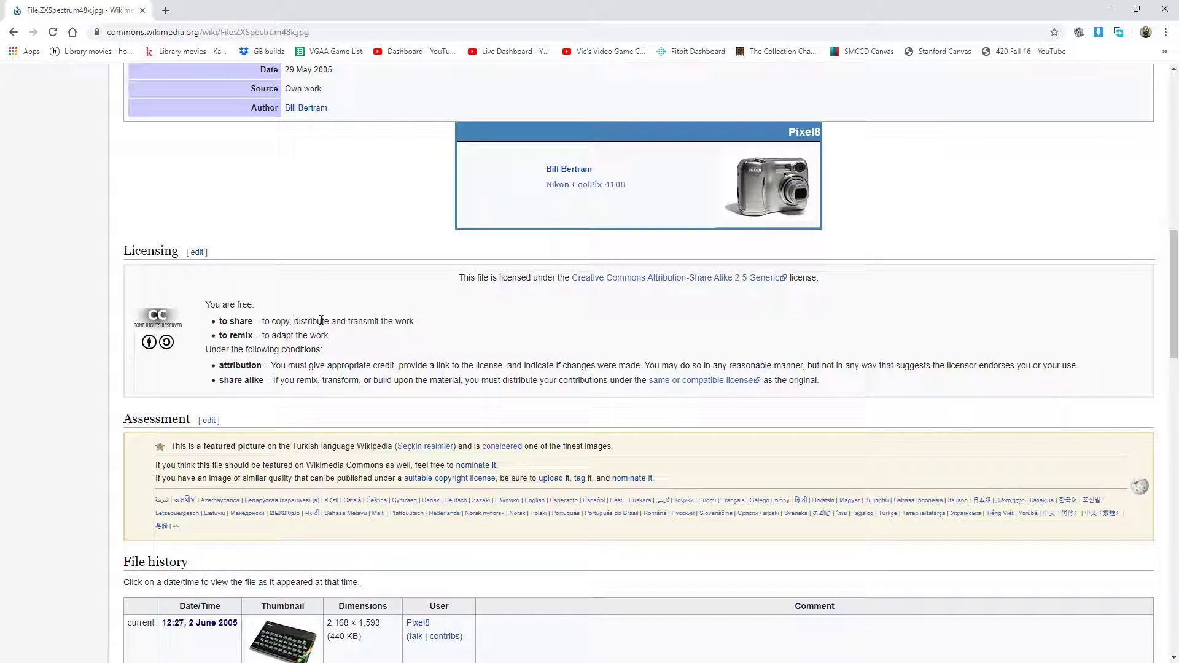
pyautogui.moveTo(347, 318); pyautogui.dragTo(399, 320)
pyautogui.click(430, 321)
pyautogui.scroll(-1, 265, 382)
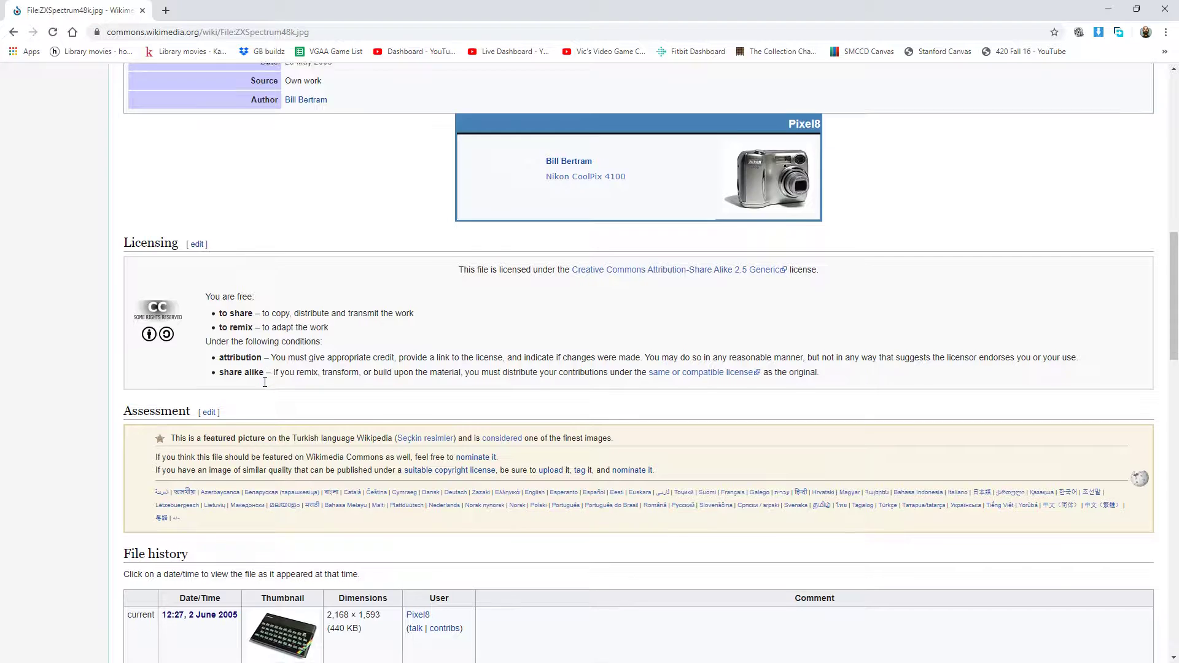
pyautogui.scroll(-2, 265, 382)
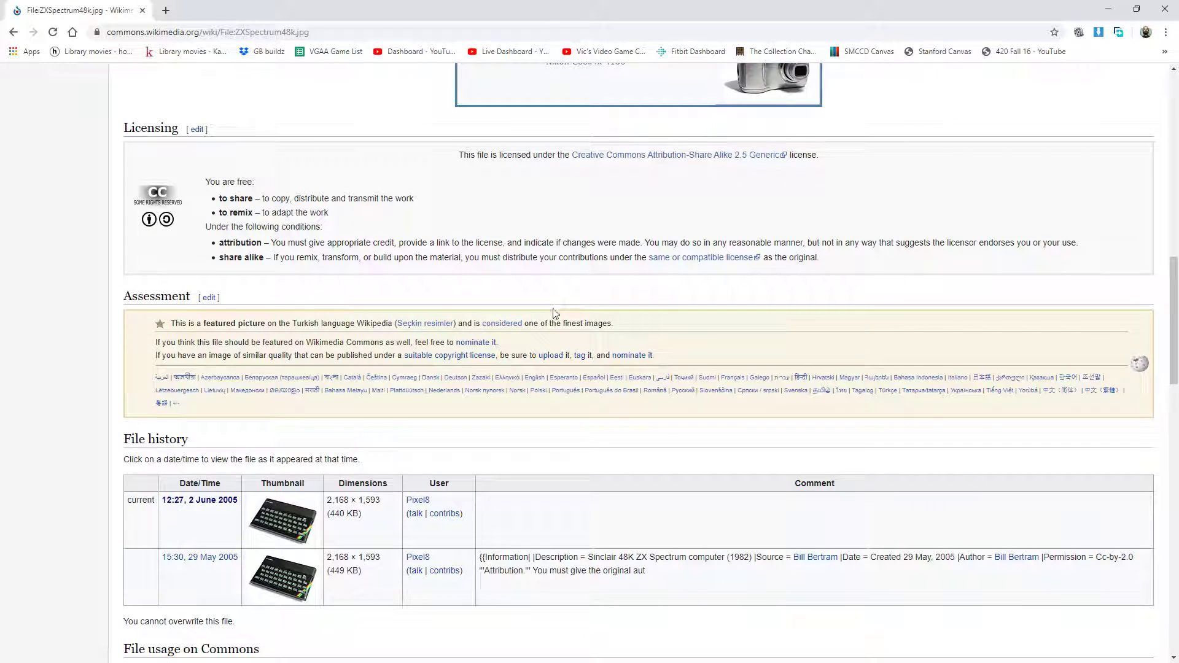
pyautogui.scroll(4, 562, 330)
pyautogui.scroll(1, 563, 331)
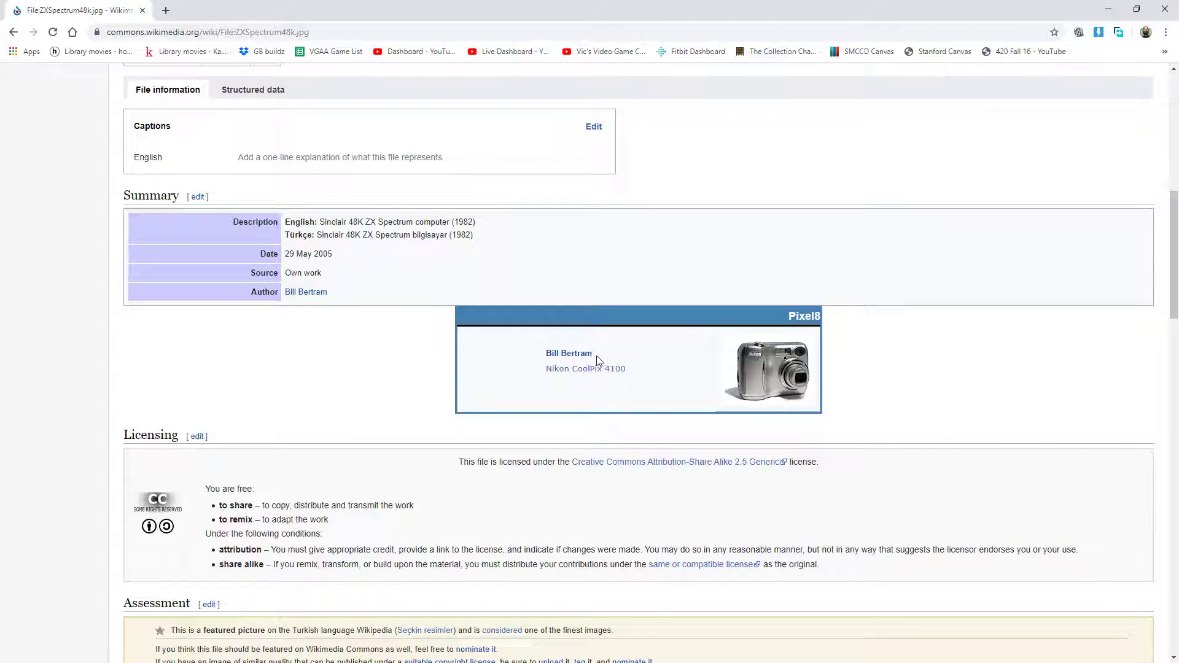
# Select the photographer's name on the file page, return to HitFilm Express and enter it as the credit after the © sign
pyautogui.moveTo(597, 359); pyautogui.dragTo(550, 360)
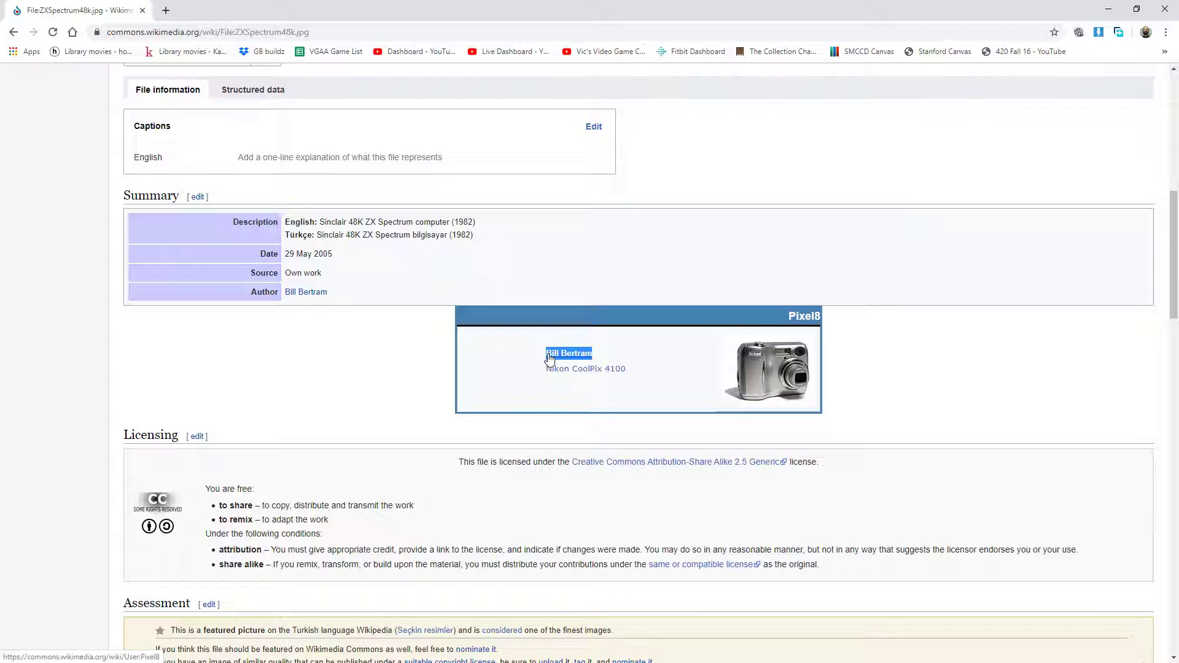
pyautogui.click(1121, 7)
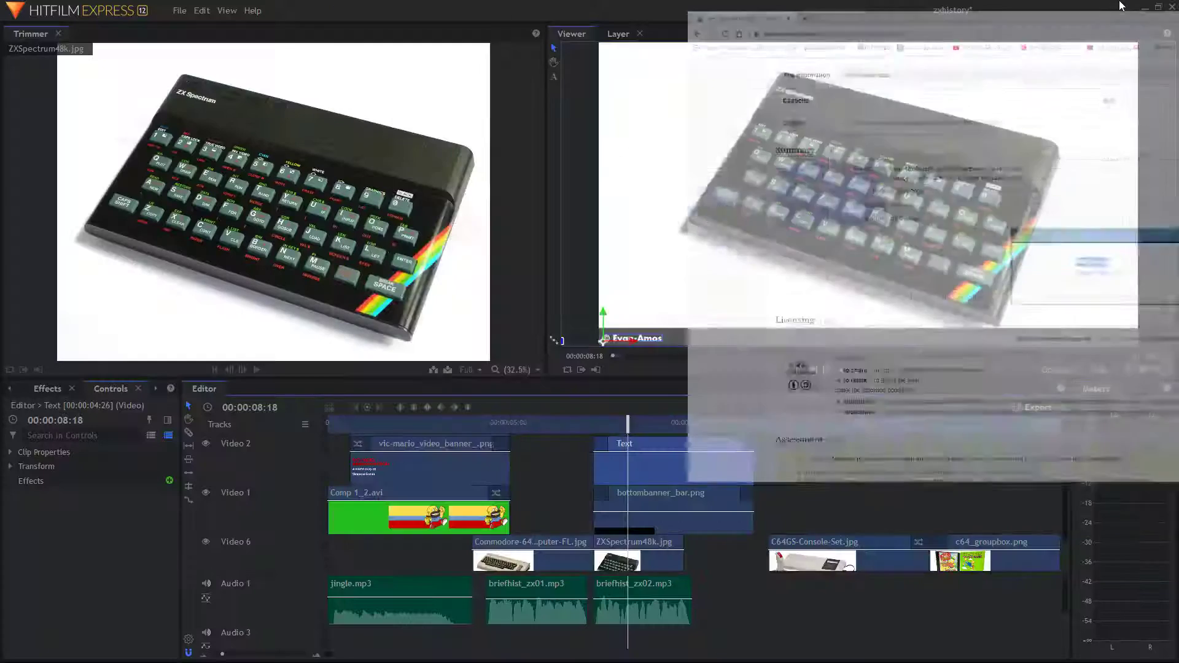
pyautogui.click(656, 341)
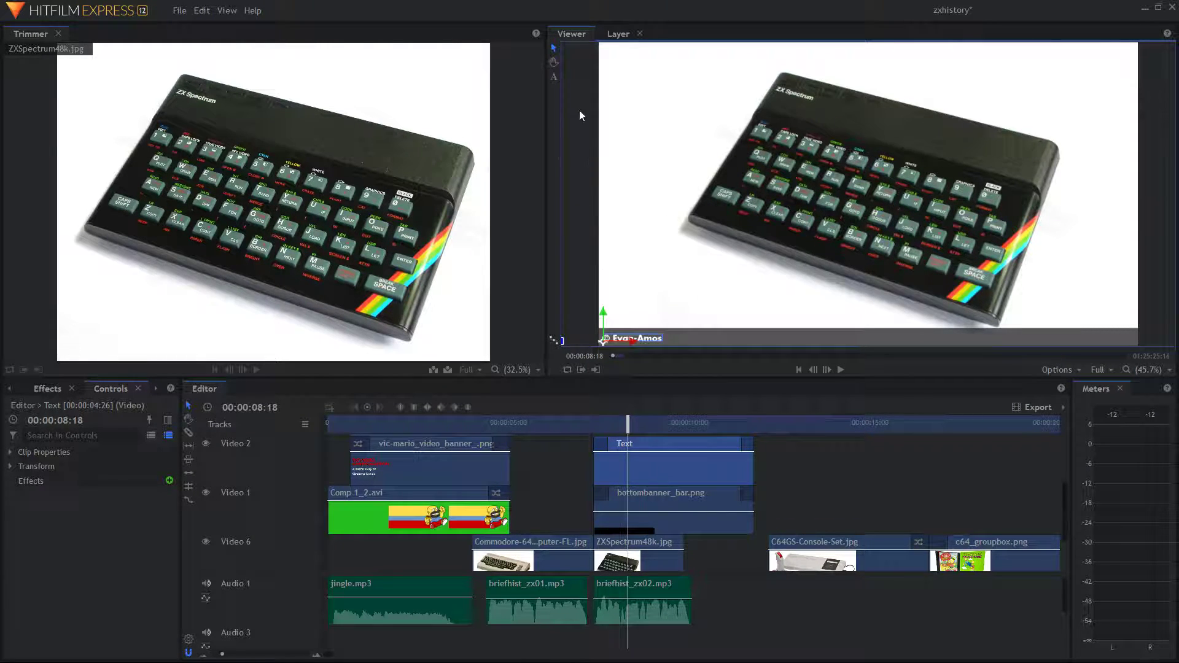
pyautogui.click(554, 76)
pyautogui.moveTo(613, 338); pyautogui.dragTo(663, 338)
pyautogui.write('Bill Bertram')
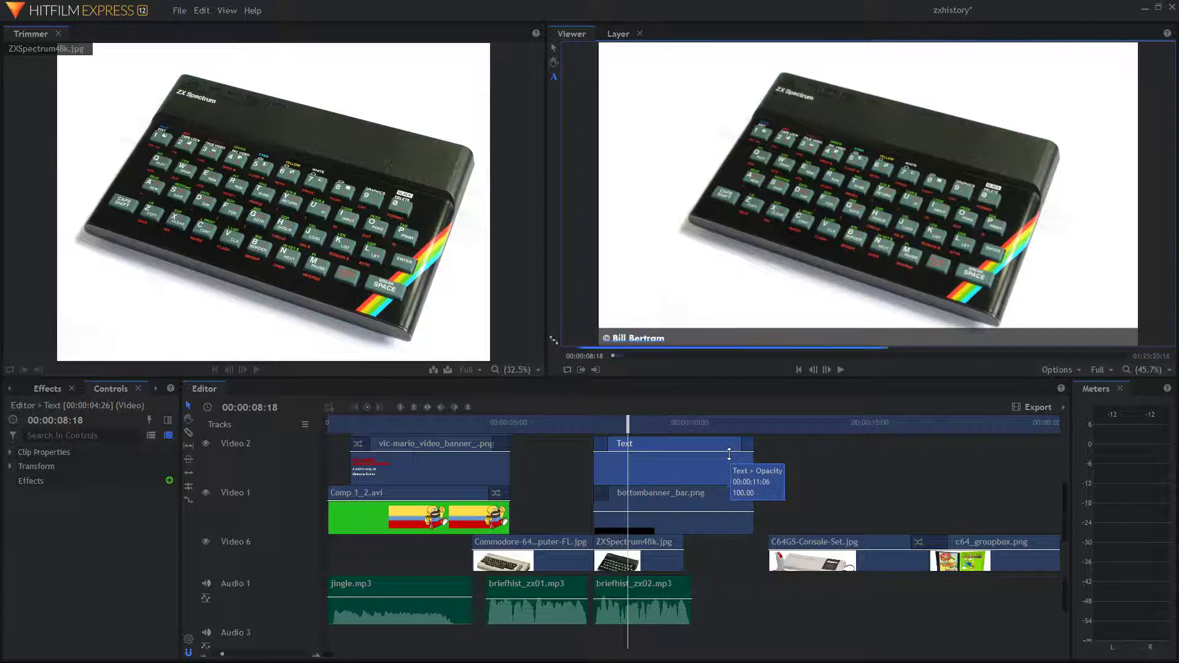
pyautogui.click(777, 454)
pyautogui.click(557, 58)
pyautogui.click(555, 54)
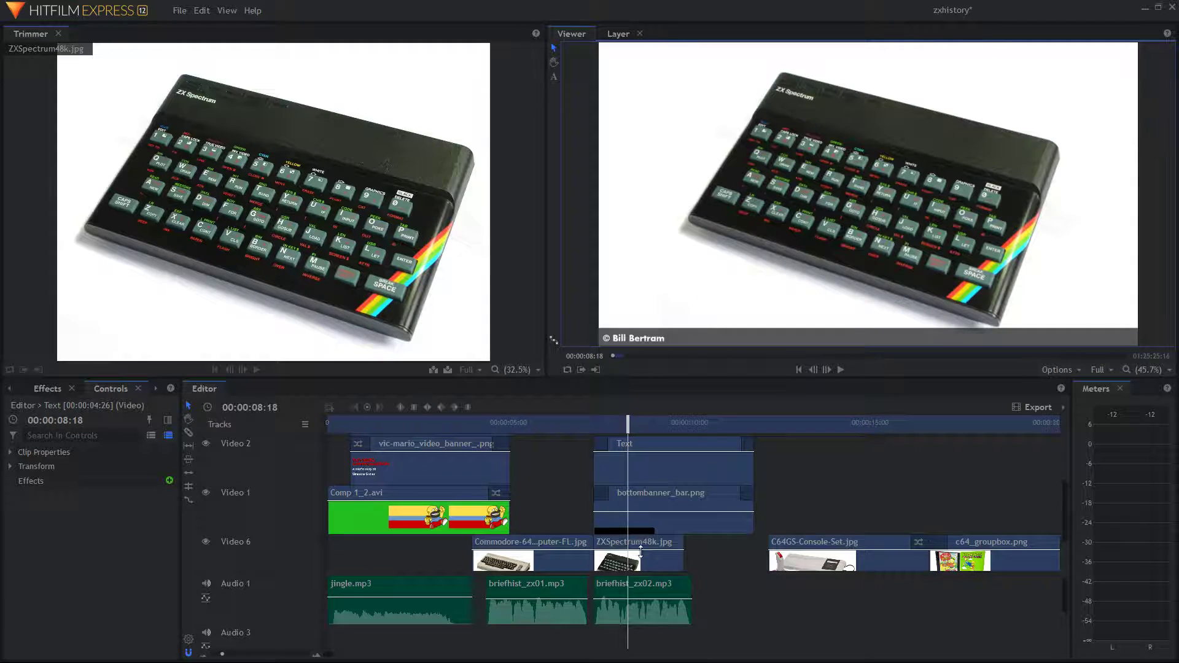
# Extend the ZXSpectrum48k.jpg clip on Video 6 to the end of the briefhist_zx02.mp3 narration
pyautogui.scroll(-1, 702, 550)
pyautogui.moveTo(684, 519); pyautogui.dragTo(692, 519)
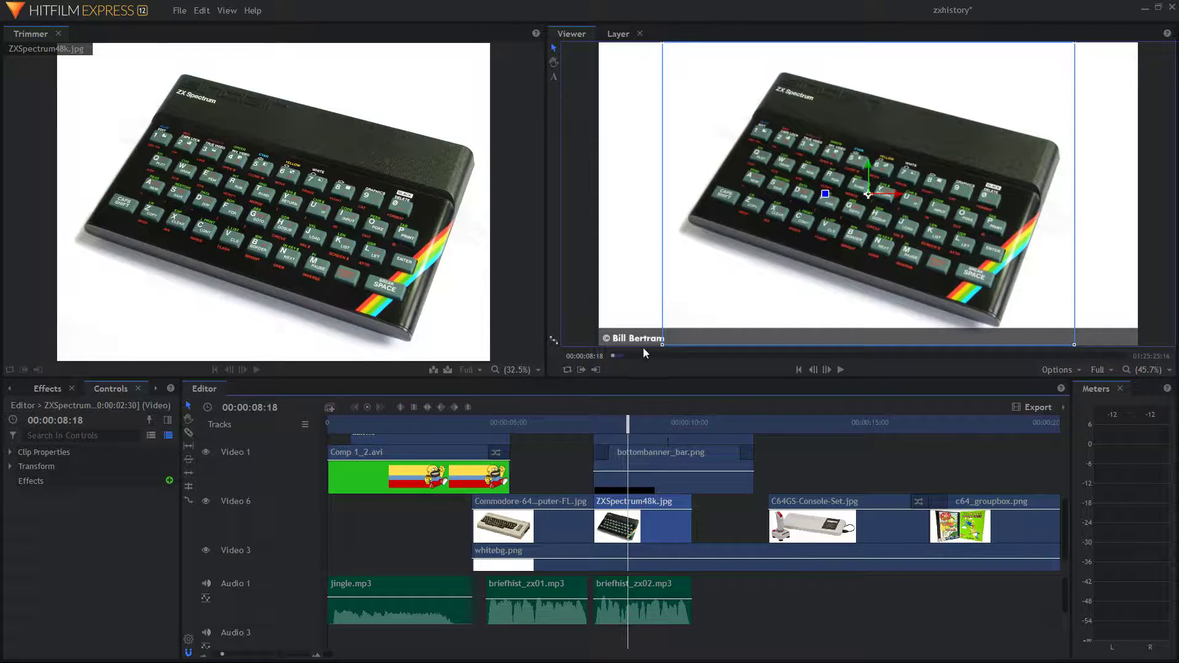
pyautogui.click(584, 300)
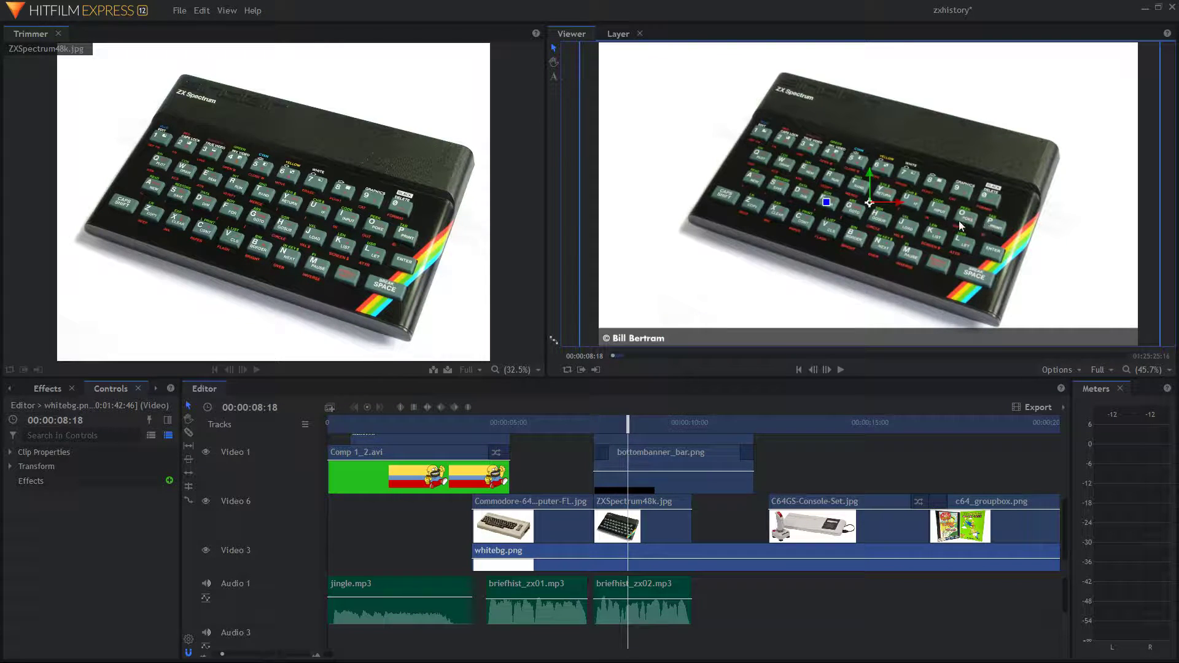
# Play the timeline from the start through the ZX Spectrum image and its narration
pyautogui.moveTo(627, 422); pyautogui.dragTo(328, 422)
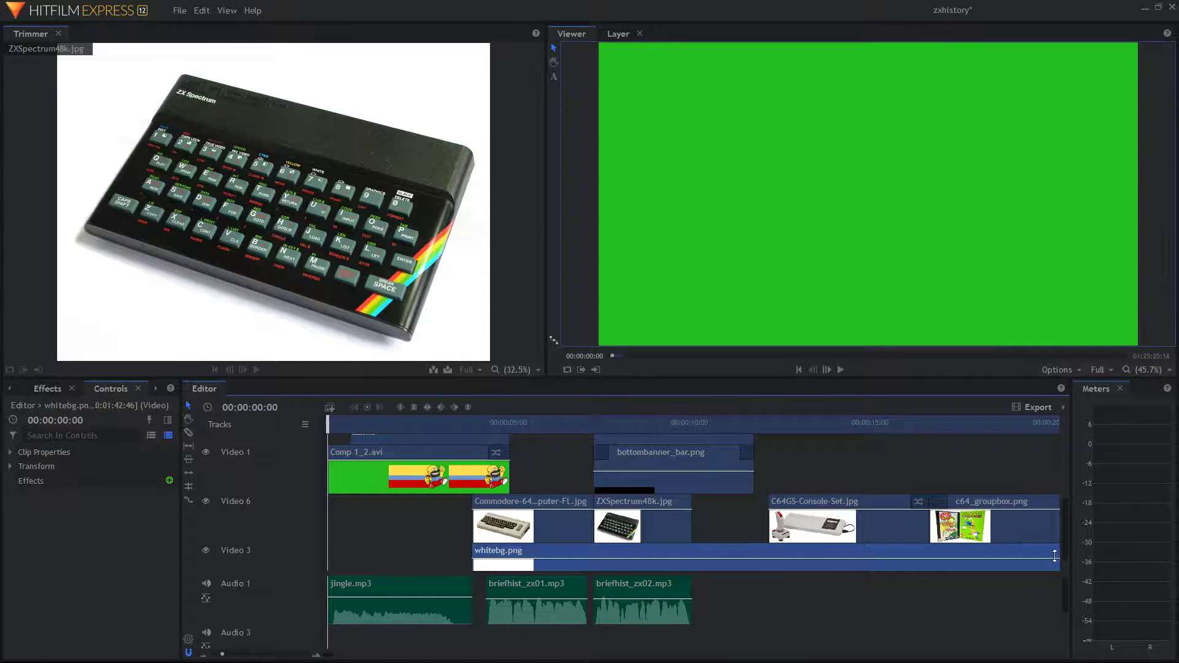
pyautogui.click(842, 370)
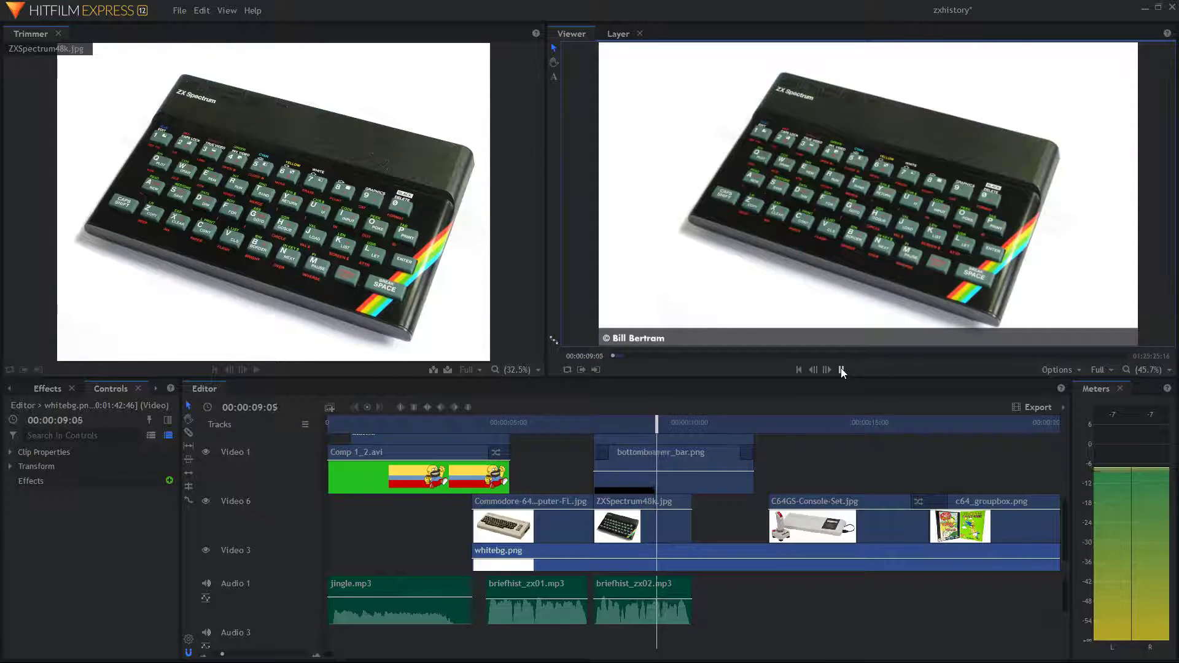
pyautogui.click(842, 369)
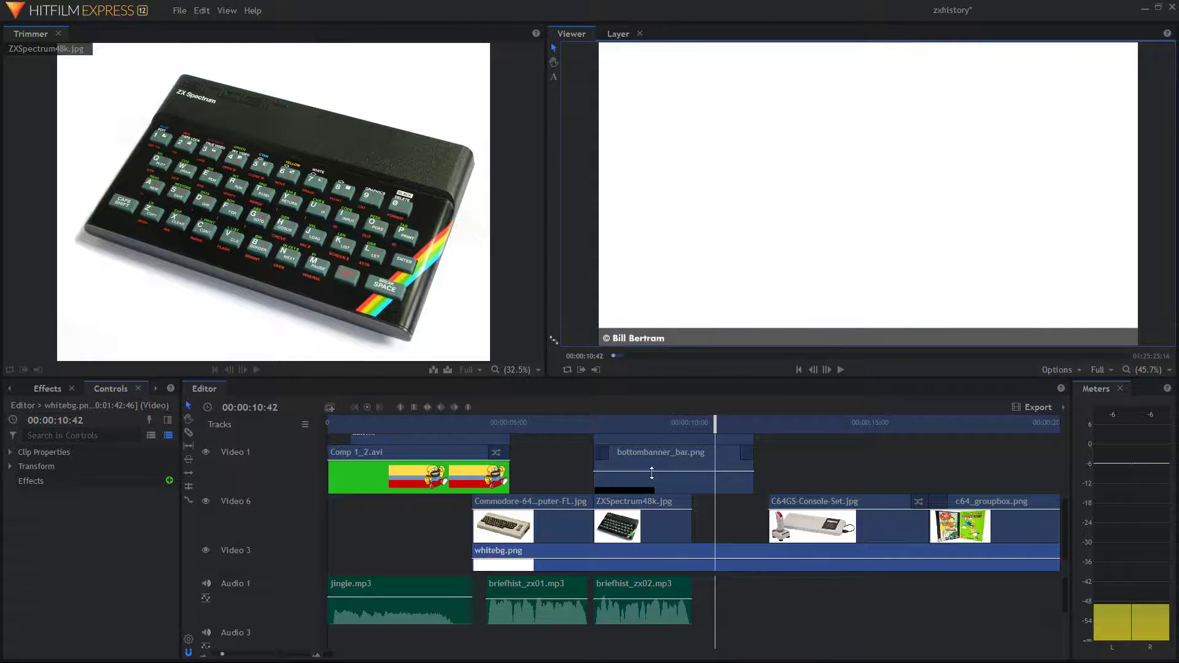
# Add a Cross Dissolve transition between the Commodore 64 image and the ZXSpectrum48k.jpg clip on Video 6
pyautogui.scroll(1, 657, 511)
pyautogui.scroll(1, 656, 511)
pyautogui.scroll(-3, 650, 508)
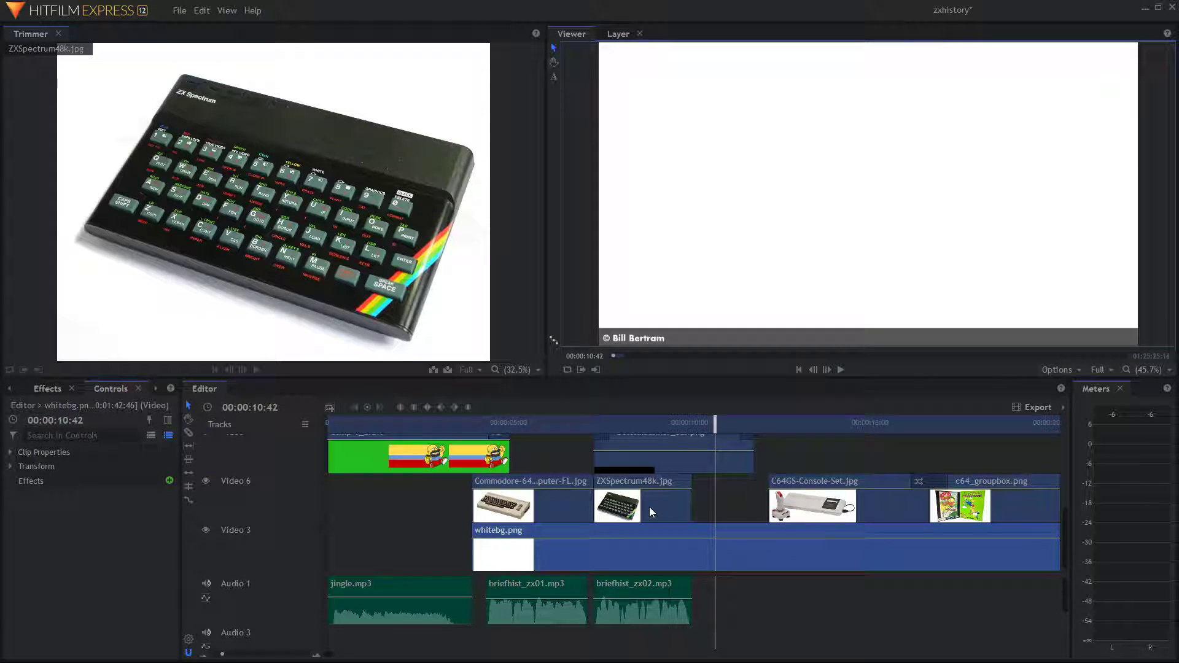
pyautogui.click(43, 388)
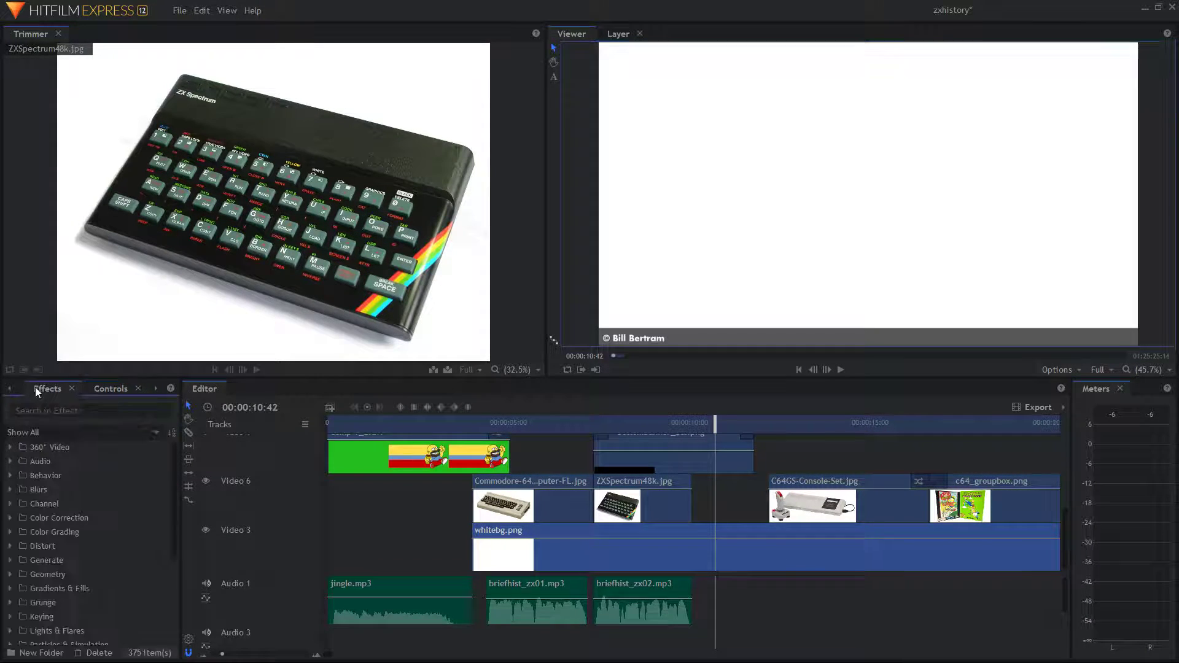
pyautogui.scroll(-3, 98, 565)
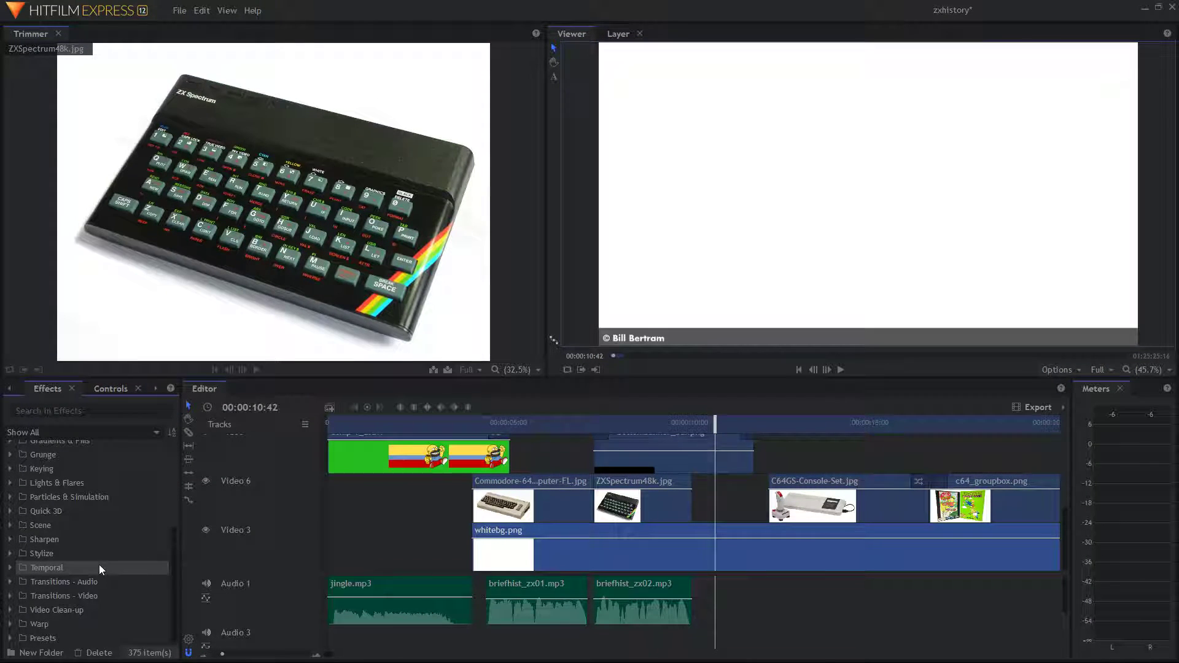
pyautogui.click(10, 596)
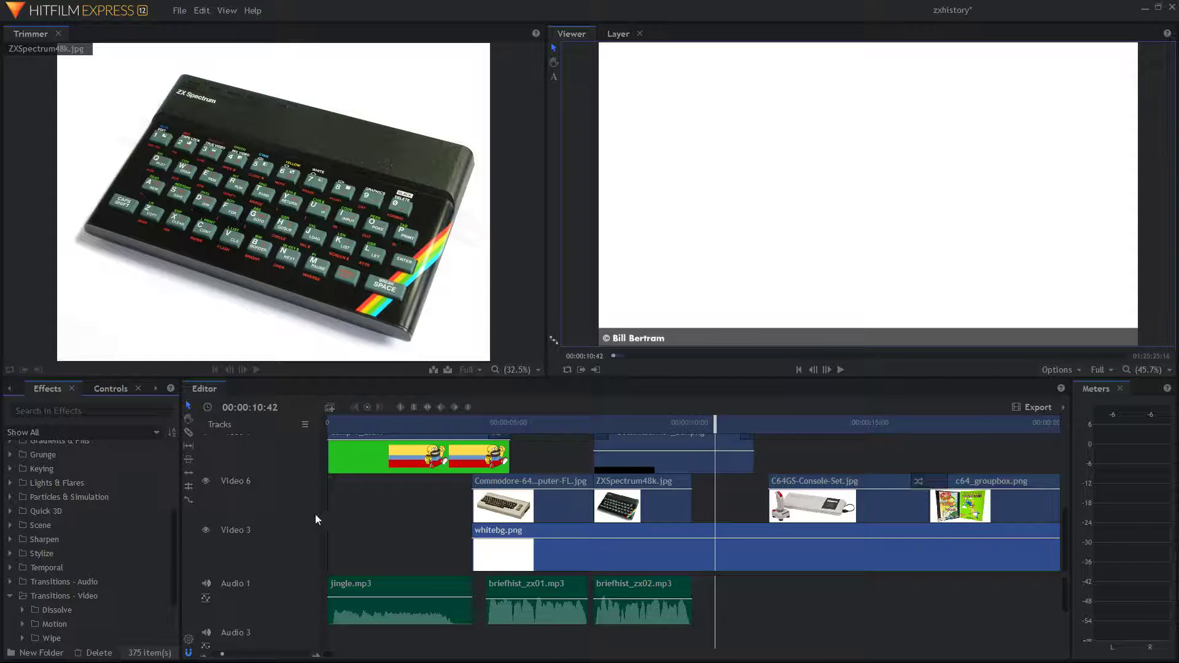
pyautogui.scroll(-2, 113, 565)
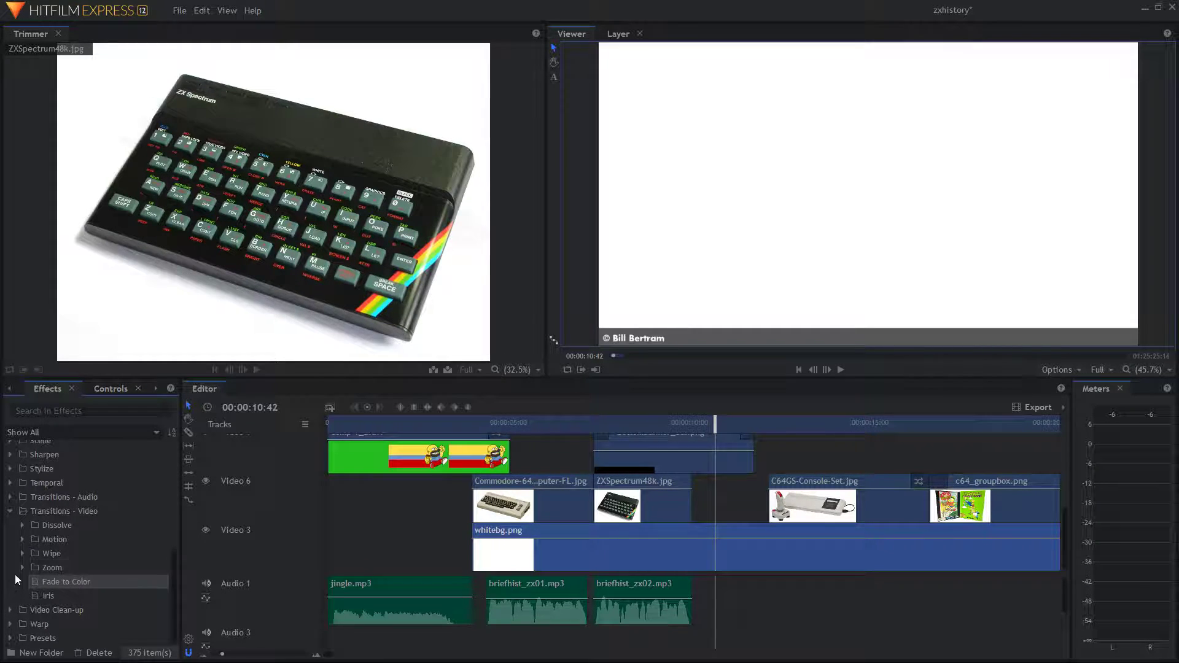
pyautogui.click(21, 526)
pyautogui.click(85, 555)
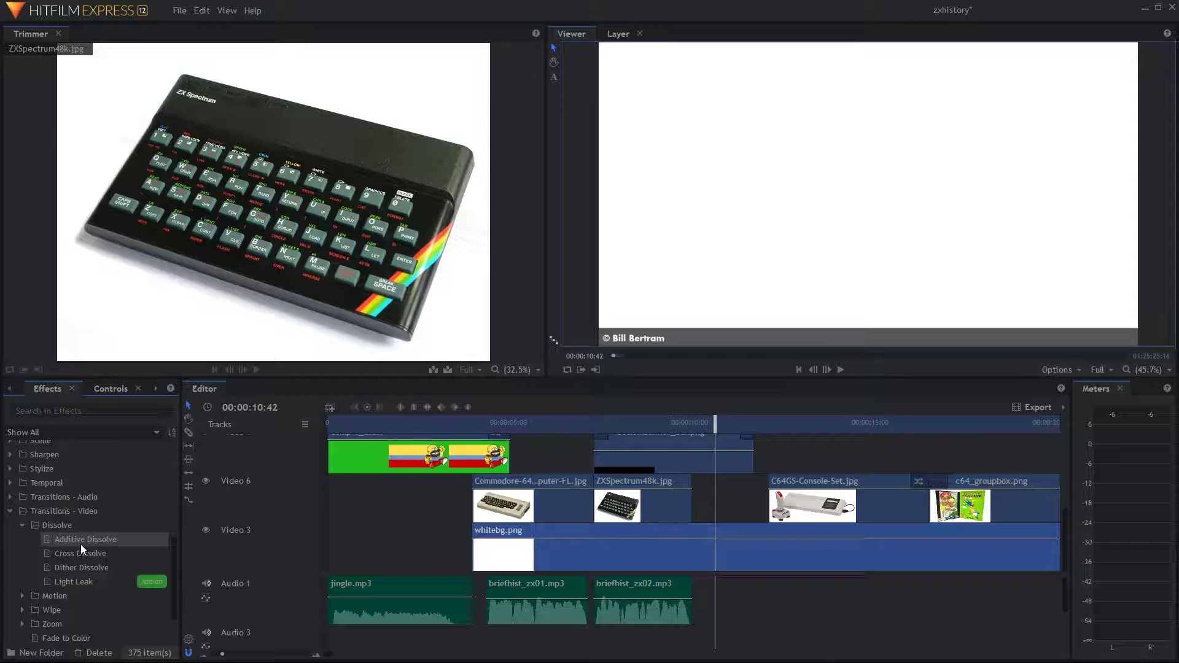
pyautogui.moveTo(84, 555); pyautogui.dragTo(599, 498)
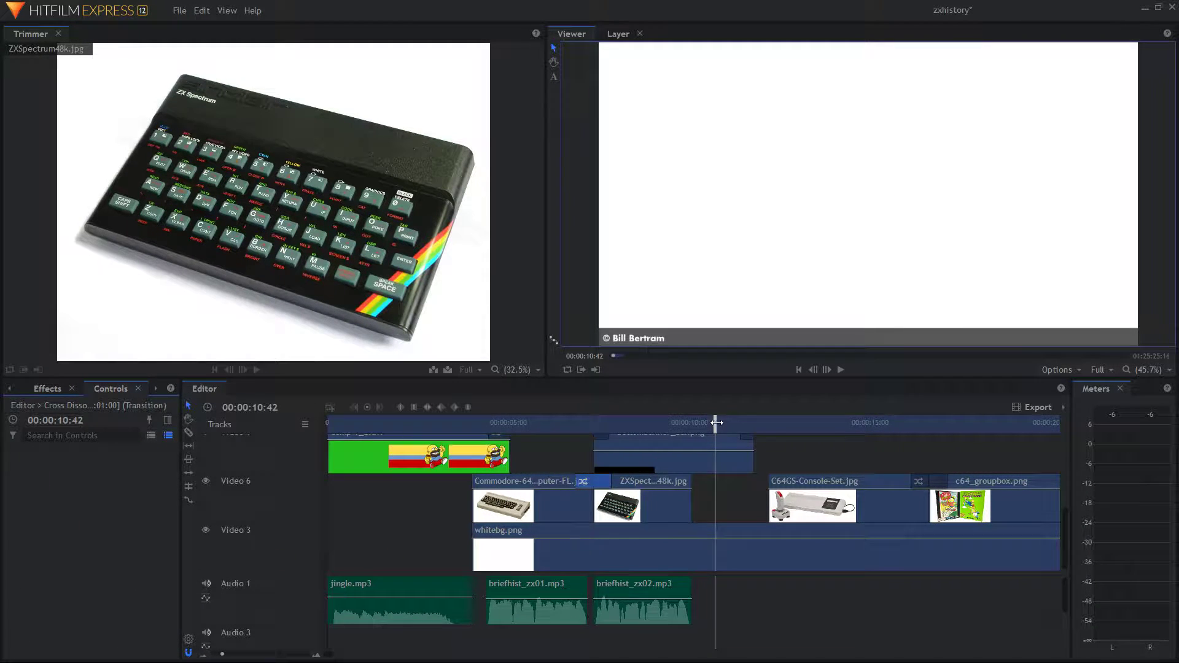
# Scrub through the start of the timeline and examine the fade-in transitions on the opening title's text and banner clips
pyautogui.moveTo(717, 422); pyautogui.dragTo(328, 423)
pyautogui.scroll(3, 386, 538)
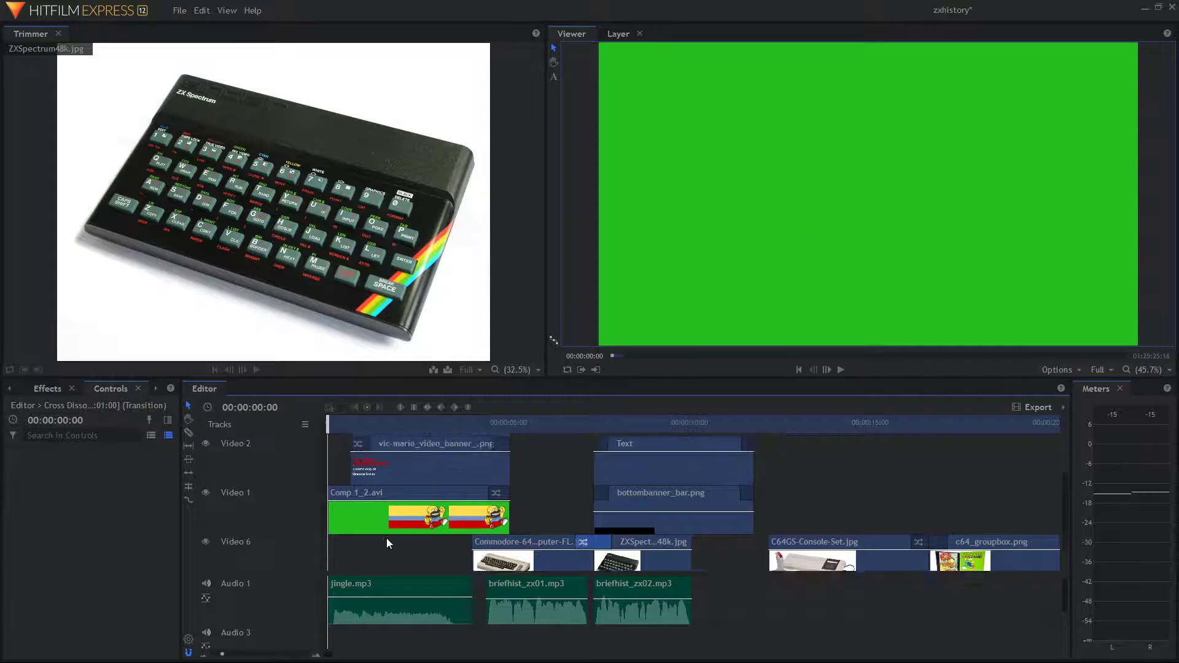
pyautogui.scroll(1, 385, 538)
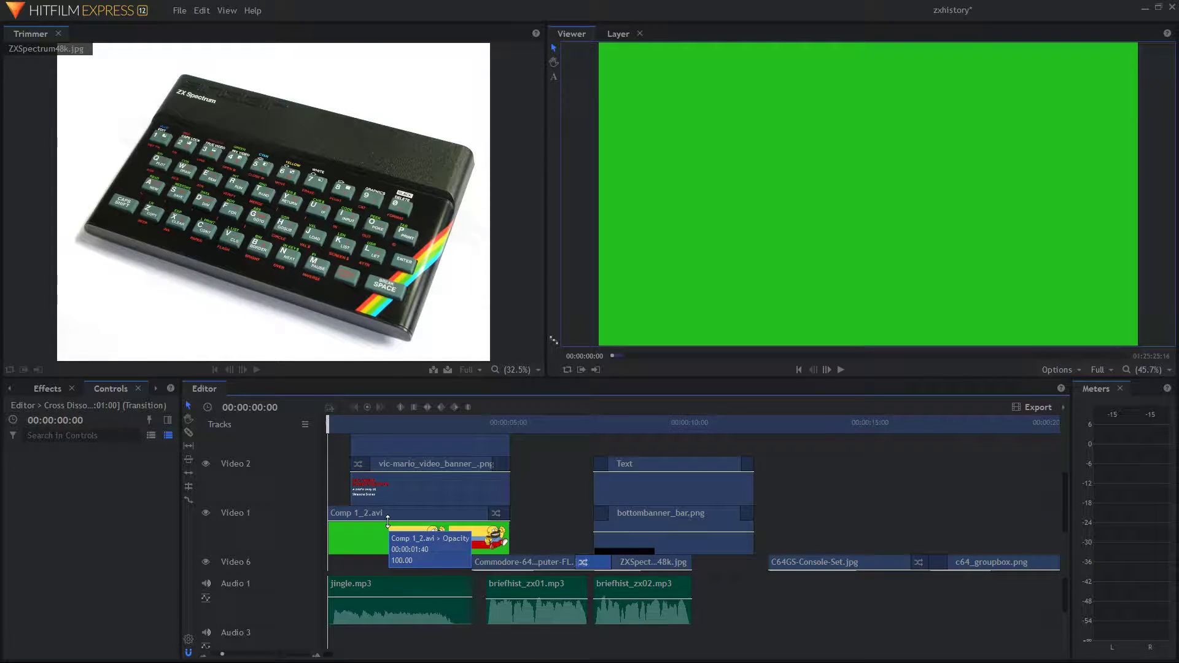
pyautogui.scroll(2, 441, 507)
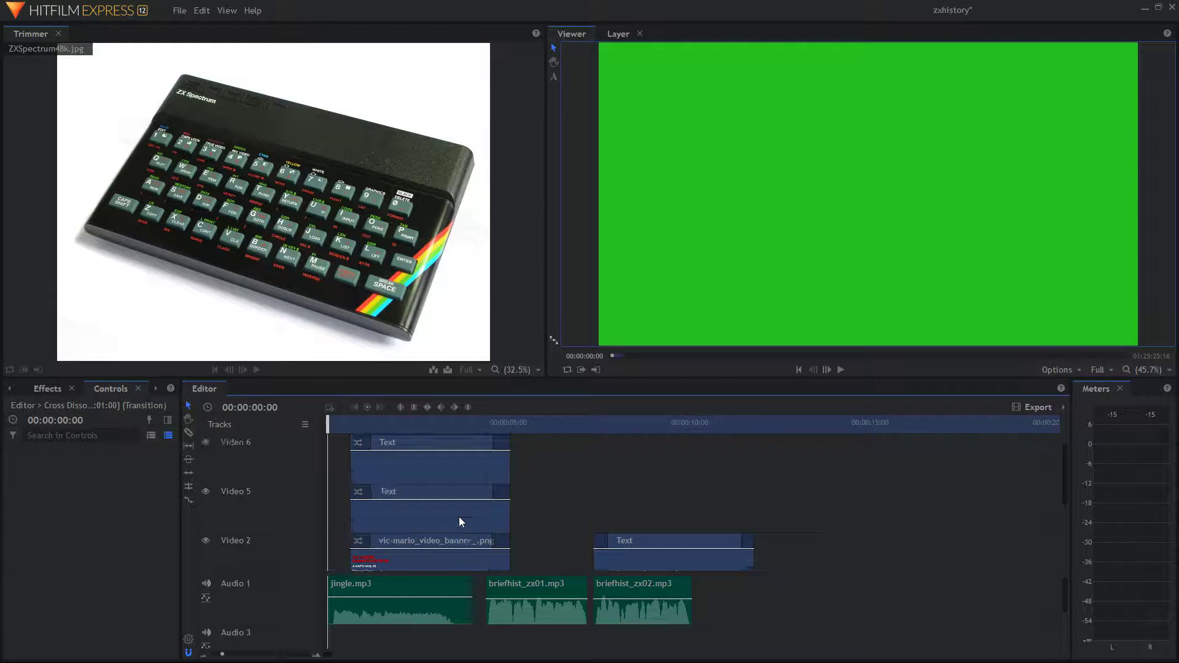
pyautogui.scroll(1, 459, 510)
pyautogui.moveTo(335, 425); pyautogui.dragTo(362, 425)
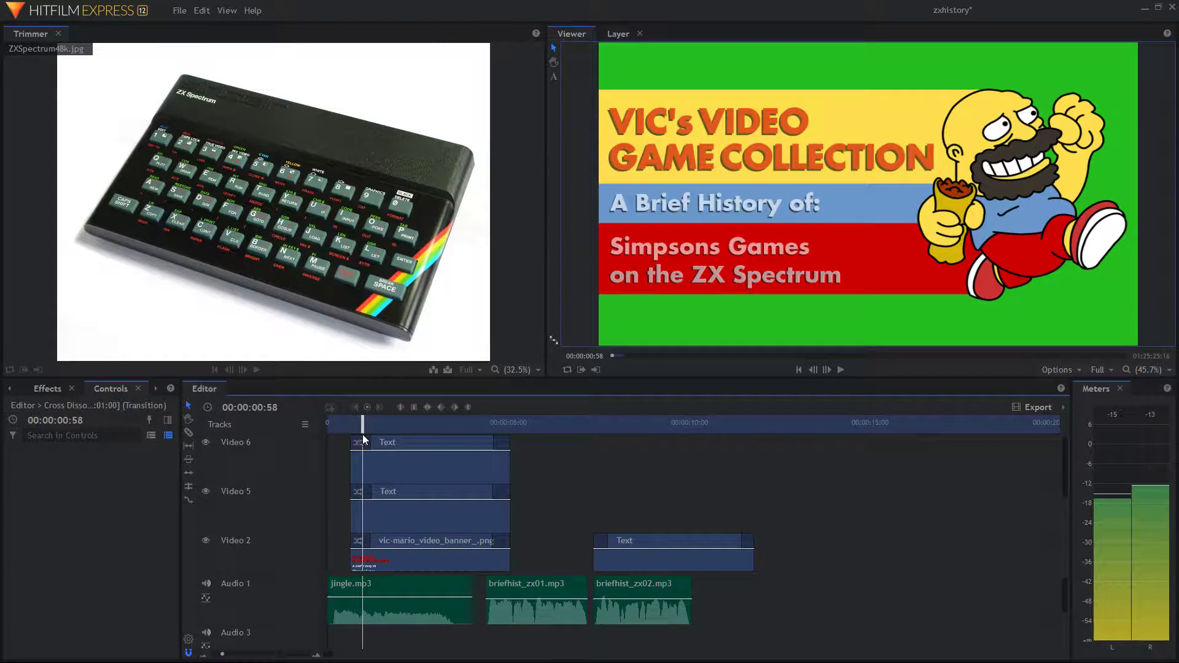
pyautogui.moveTo(367, 424); pyautogui.dragTo(362, 425)
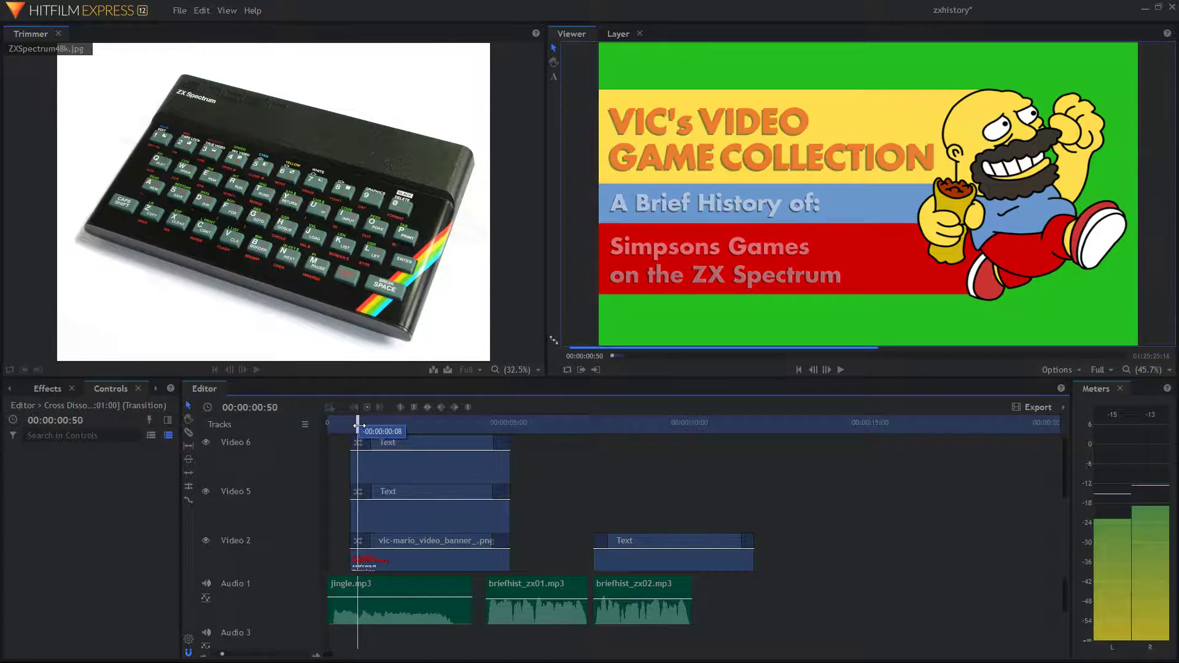
pyautogui.click(403, 555)
pyautogui.scroll(-3, 401, 540)
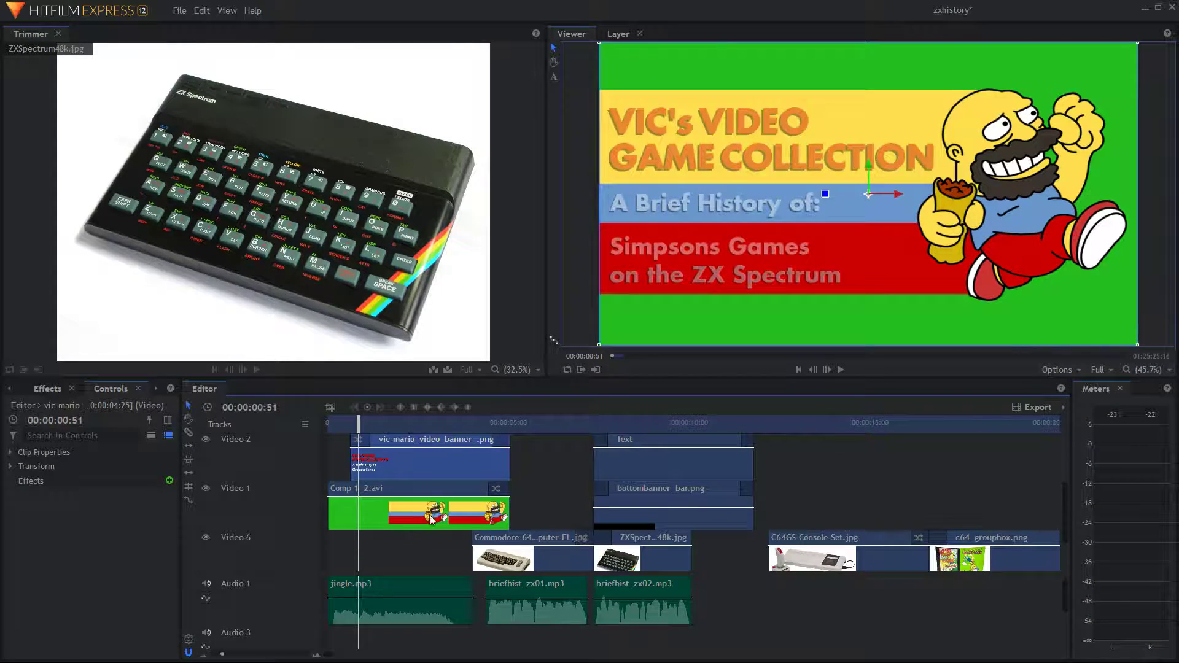
# Scrub from the end of the opening title into the Commodore 64 image and examine the change between them
pyautogui.moveTo(358, 423); pyautogui.dragTo(485, 422)
pyautogui.scroll(2, 518, 470)
pyautogui.scroll(-2, 517, 469)
pyautogui.scroll(-1, 532, 527)
pyautogui.click(525, 541)
pyautogui.scroll(-1, 539, 530)
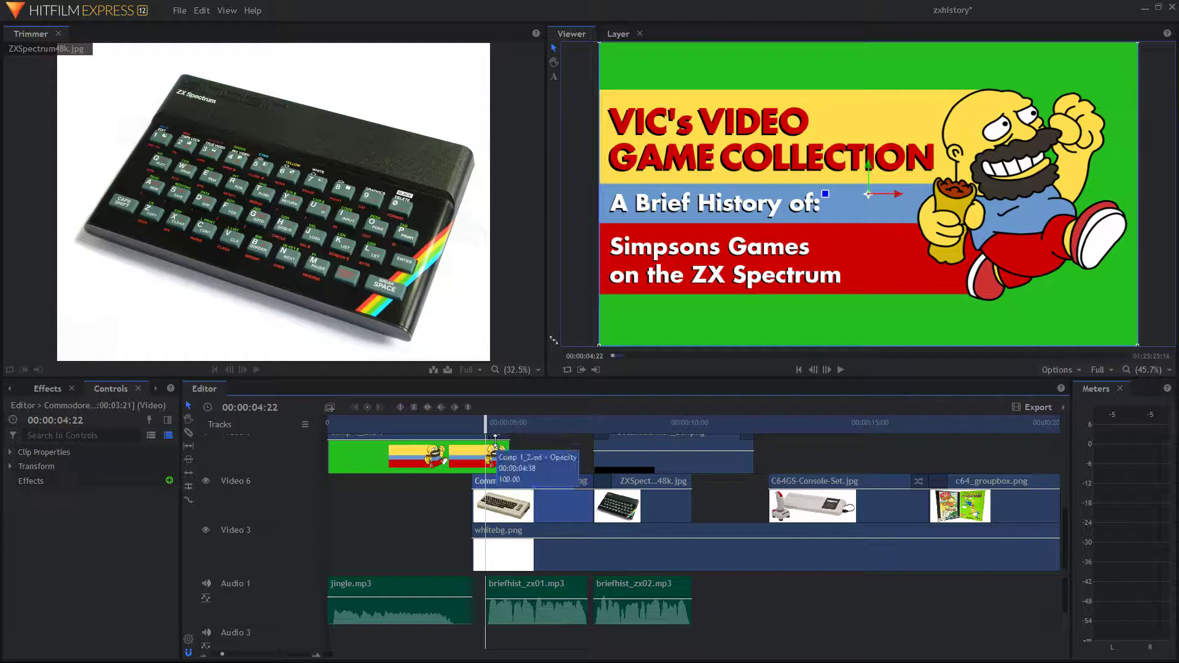
pyautogui.moveTo(485, 422); pyautogui.dragTo(577, 423)
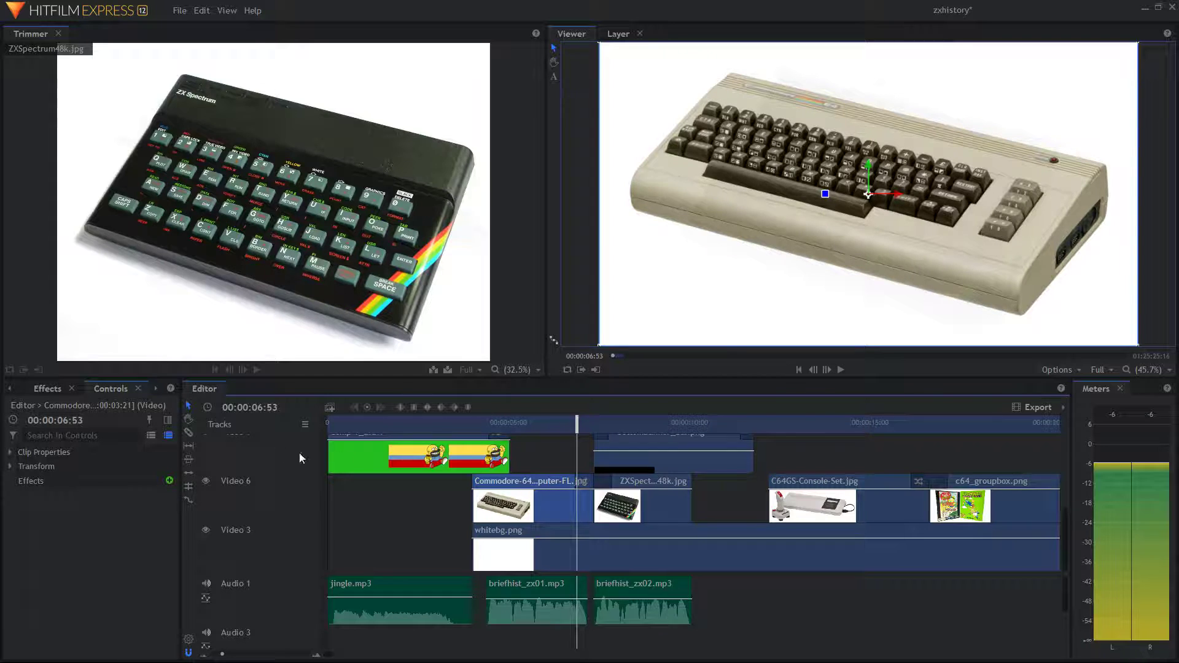
pyautogui.click(49, 389)
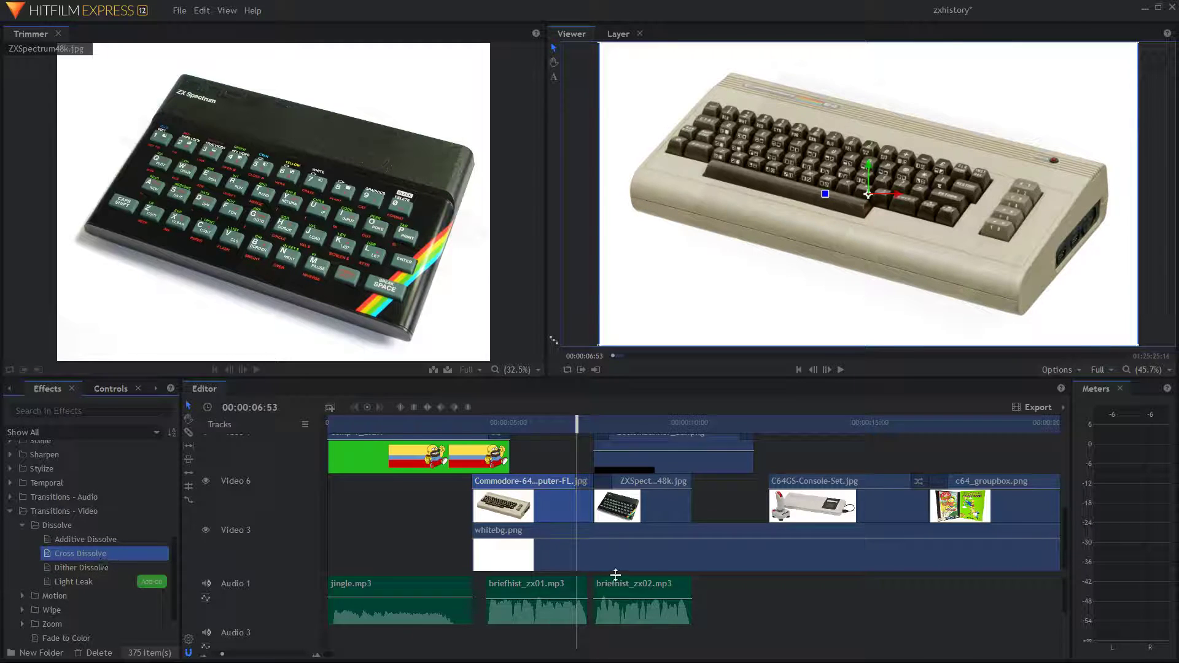
pyautogui.moveTo(577, 422); pyautogui.dragTo(559, 423)
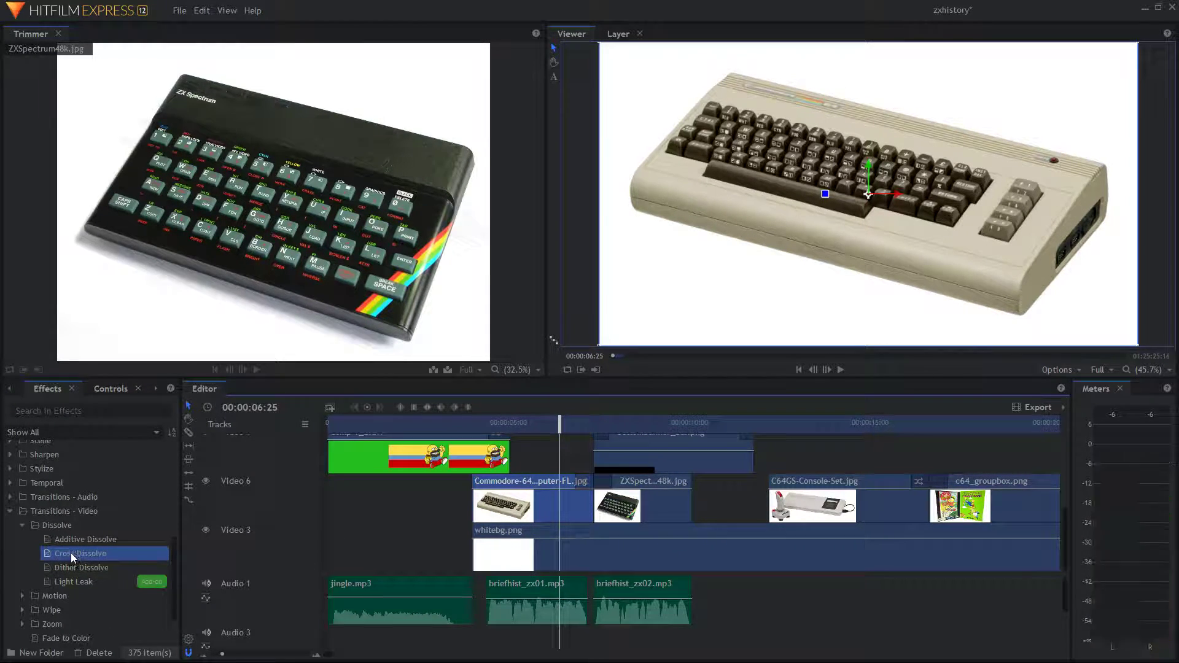
pyautogui.moveTo(71, 557); pyautogui.dragTo(595, 489)
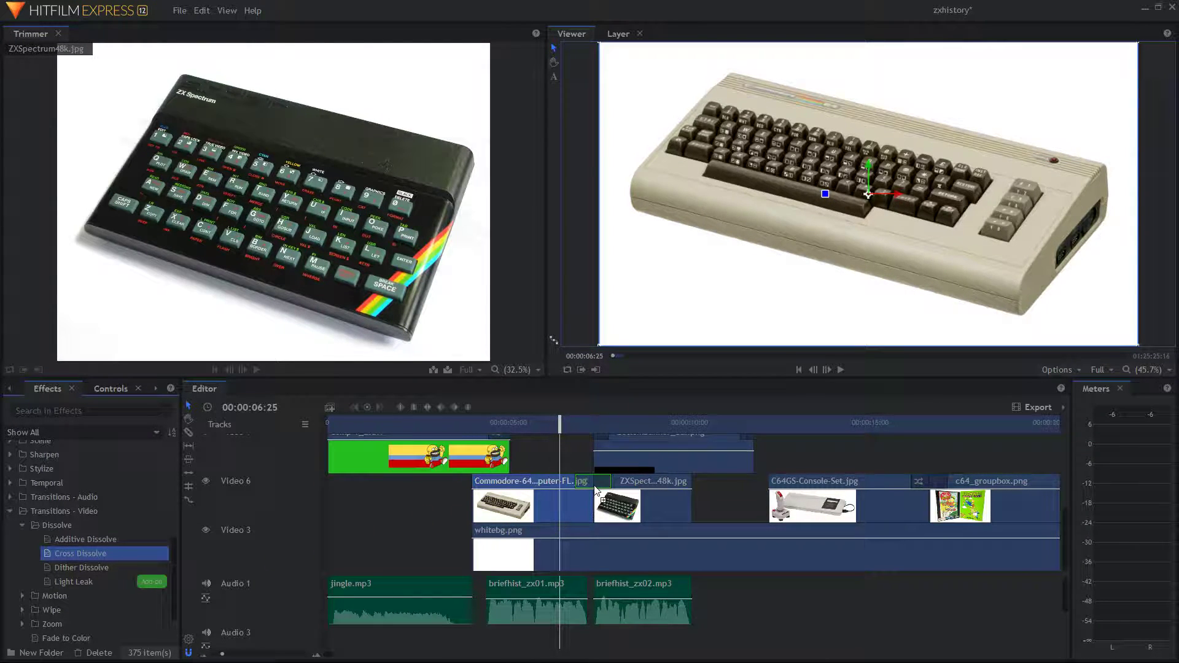
pyautogui.moveTo(595, 489); pyautogui.dragTo(84, 536)
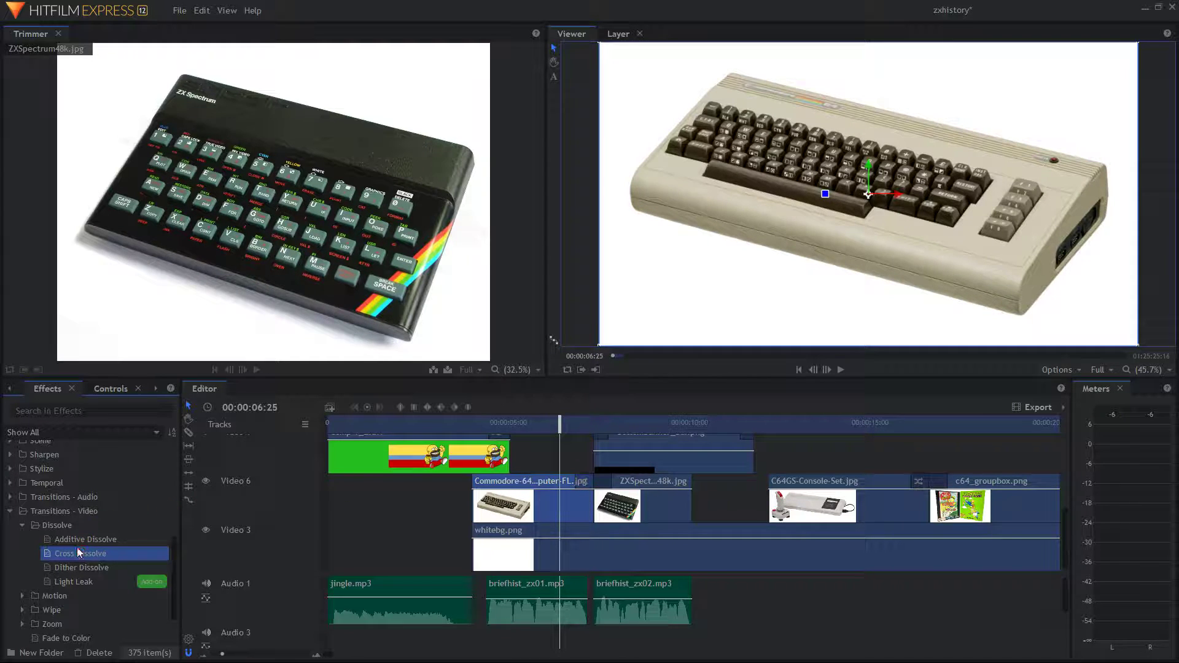
# Play the timeline from the start to check the cross dissolve into the ZX Spectrum image
pyautogui.click(842, 384)
pyautogui.press('Home')
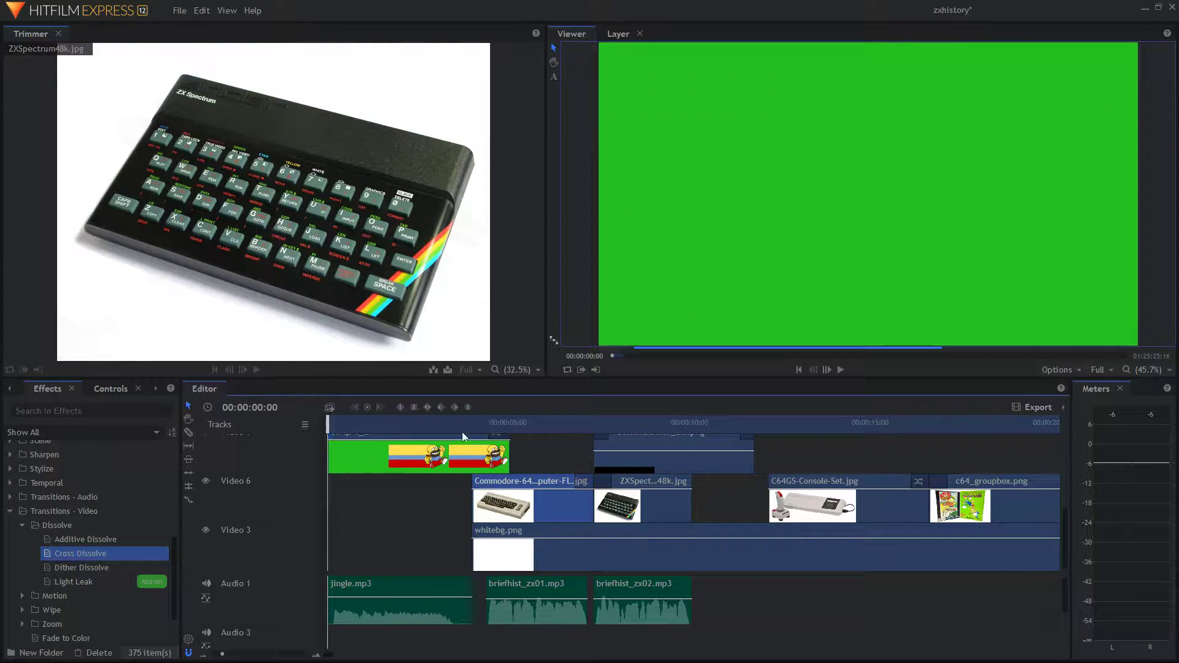
pyautogui.click(841, 369)
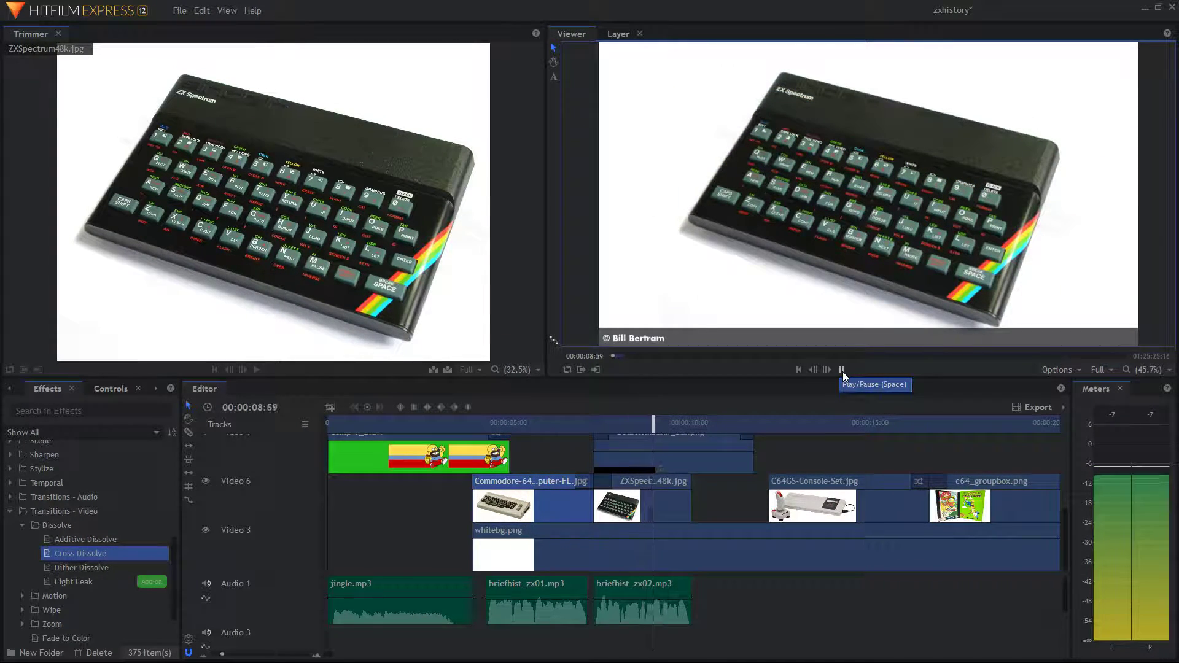
pyautogui.click(842, 369)
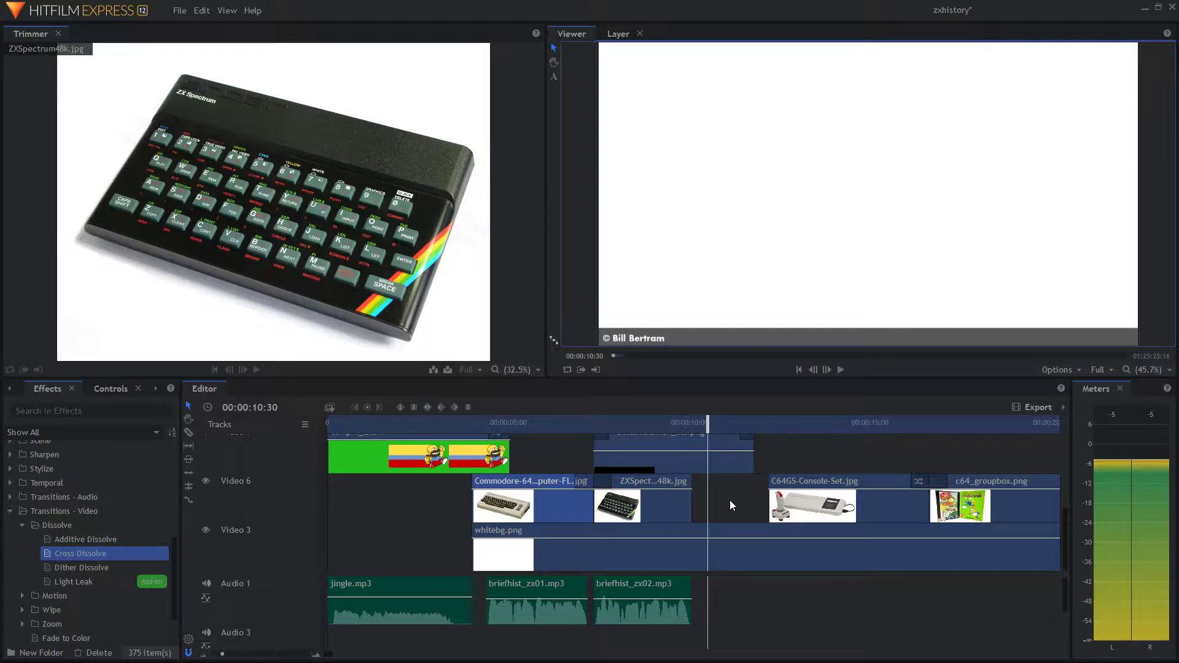
# Shorten the credit Text clip on Video 2 and the bottombanner_bar.png clip on Video 1 to end with the ZXSpectrum48k.jpg clip
pyautogui.scroll(3, 729, 500)
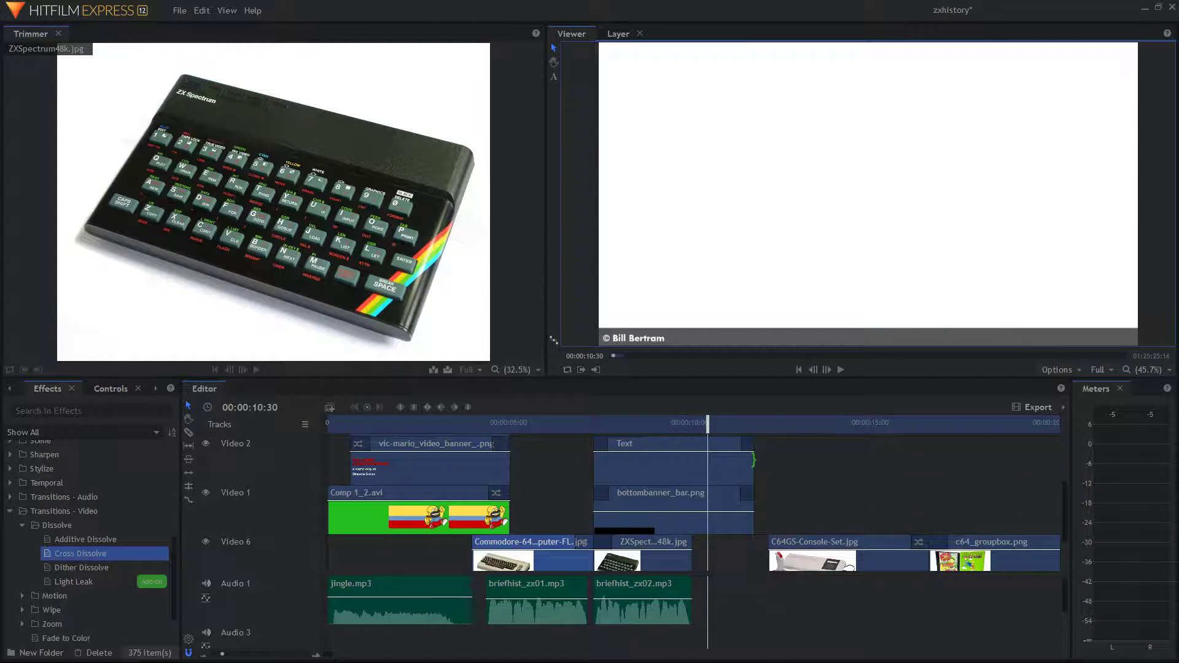
pyautogui.moveTo(791, 460); pyautogui.dragTo(734, 516)
pyautogui.click(793, 486)
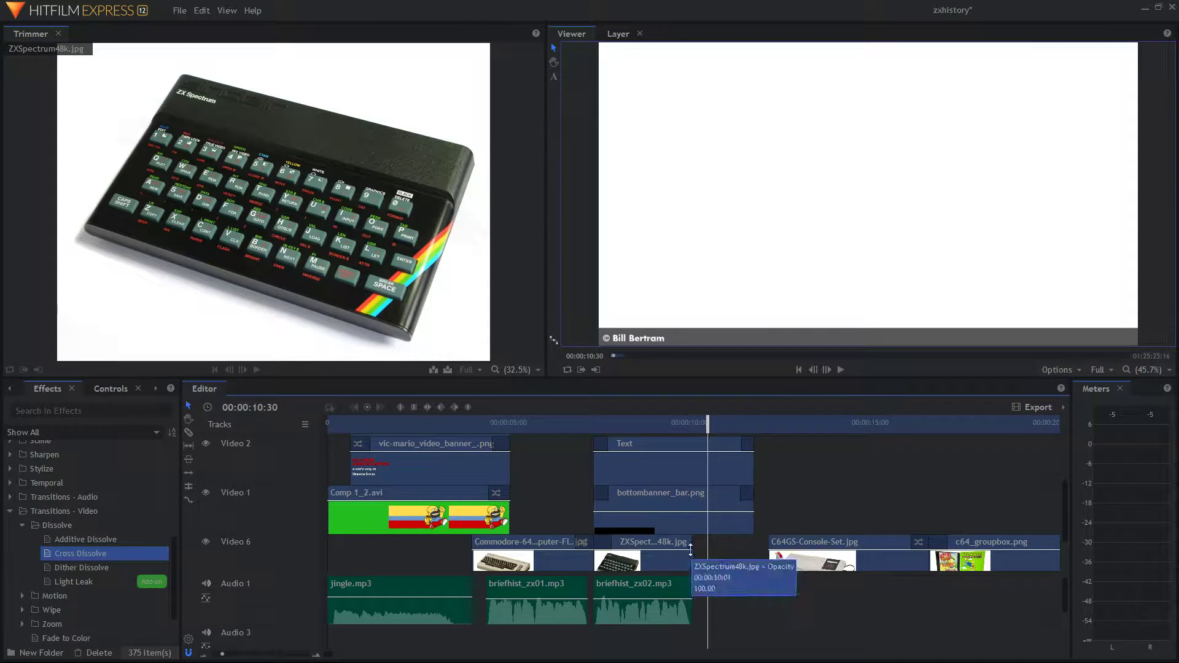
pyautogui.scroll(-2, 692, 536)
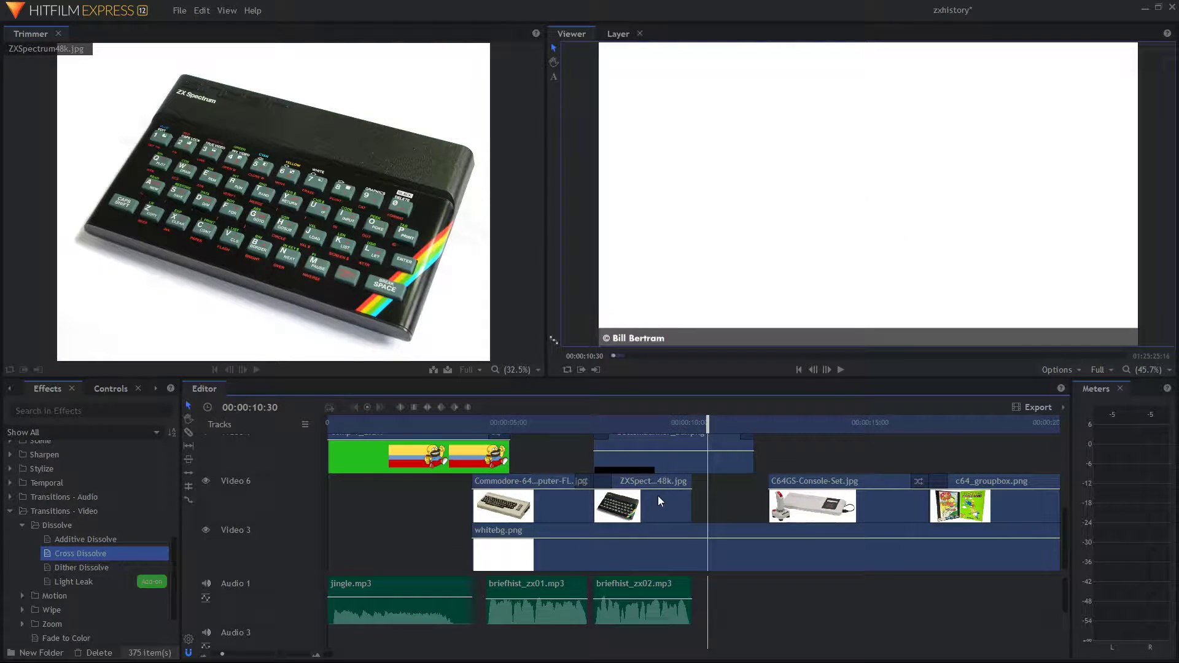
pyautogui.scroll(2, 664, 505)
pyautogui.scroll(-2, 665, 505)
pyautogui.scroll(3, 691, 537)
pyautogui.moveTo(756, 485)
pyautogui.mouseDown()
pyautogui.moveTo(699, 488)
pyautogui.moveTo(755, 488)
pyautogui.mouseUp()
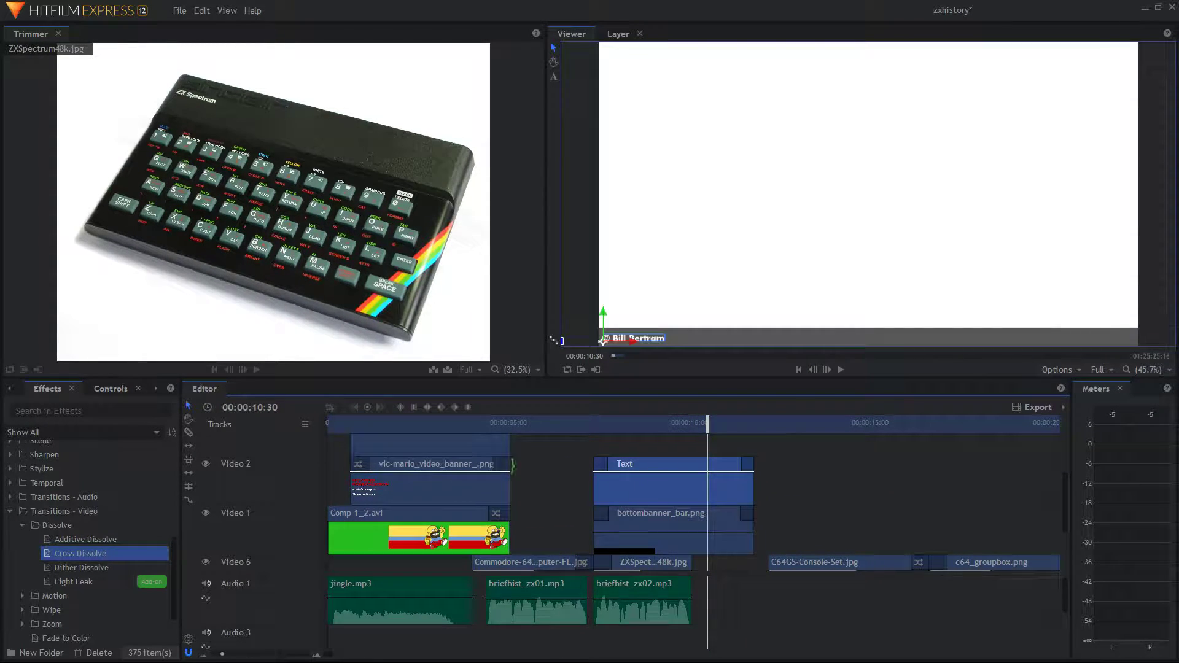
pyautogui.moveTo(596, 473)
pyautogui.moveTo(756, 485); pyautogui.dragTo(692, 474)
pyautogui.moveTo(754, 540); pyautogui.dragTo(693, 538)
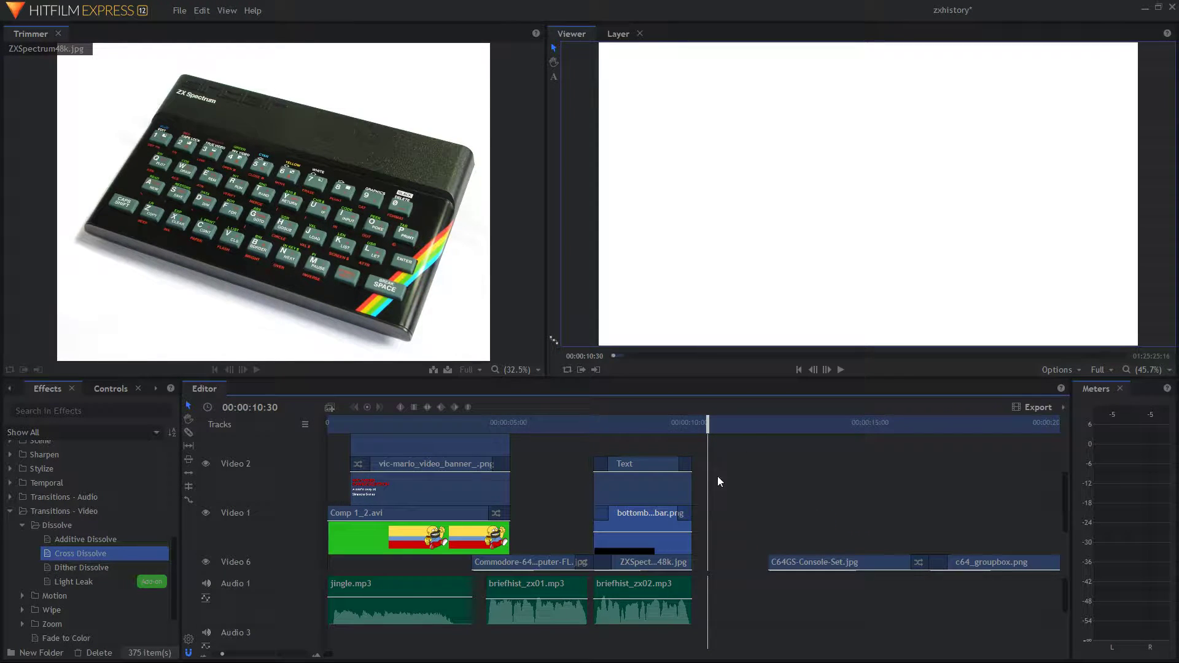
# Play from the middle of the cross dissolve past the ZX Spectrum image to check where the credit banner ends
pyautogui.moveTo(708, 425); pyautogui.dragTo(591, 424)
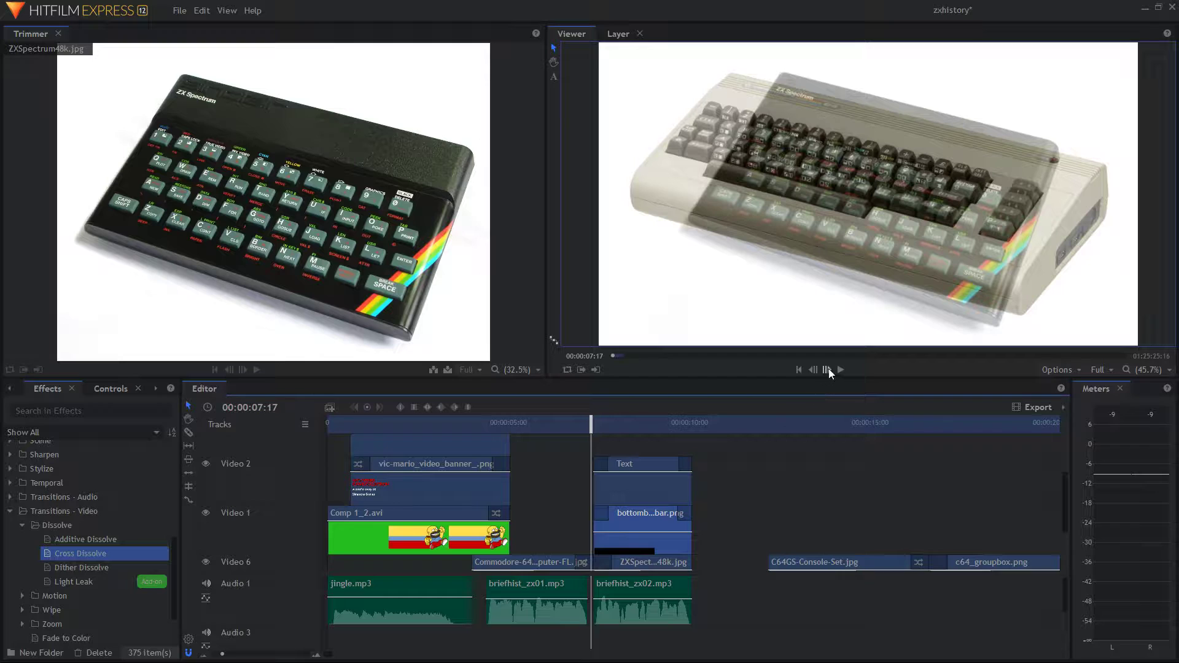
pyautogui.click(840, 369)
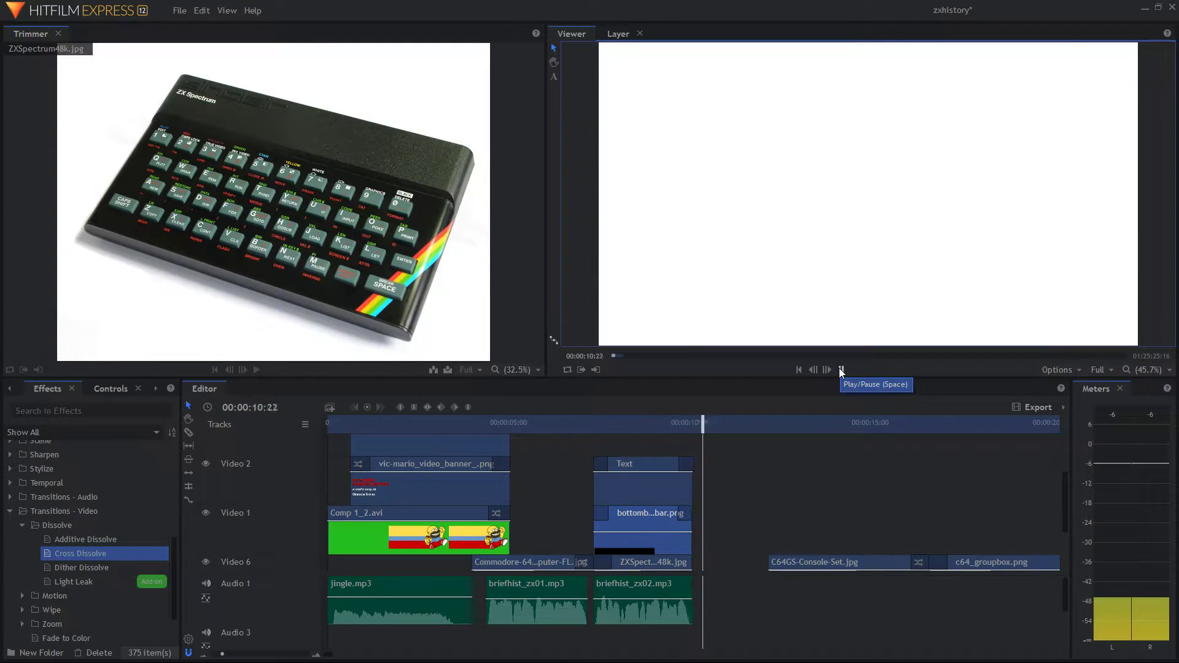
pyautogui.click(841, 369)
pyautogui.scroll(-3, 766, 514)
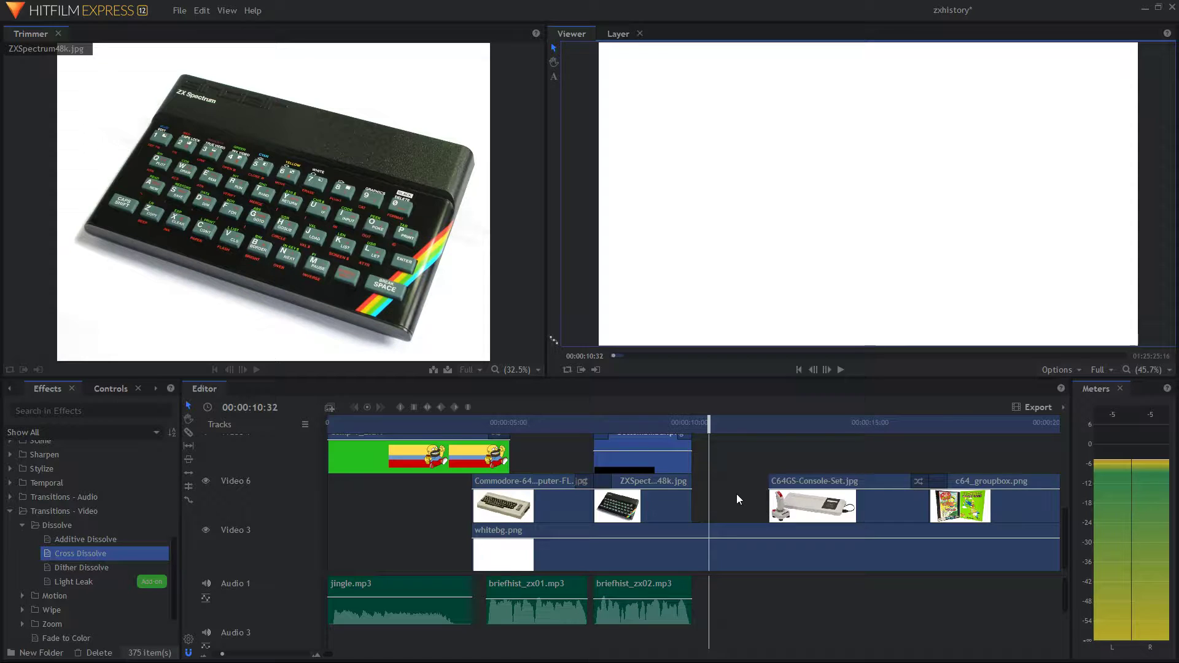
pyautogui.scroll(3, 736, 494)
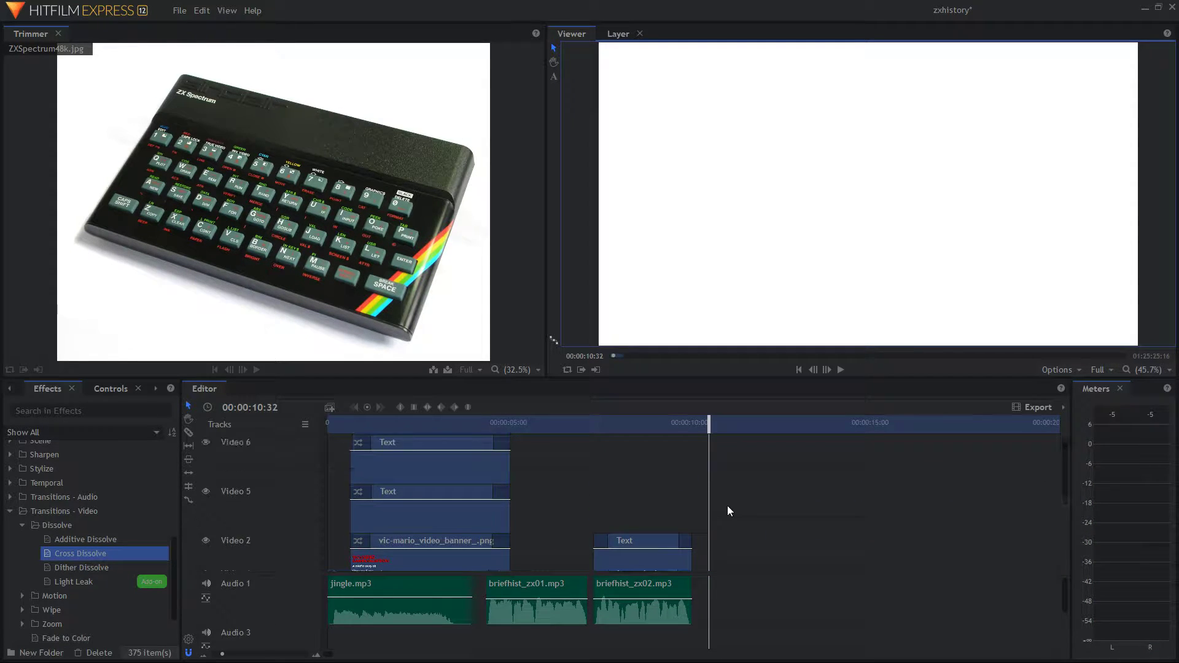
pyautogui.scroll(-3, 728, 509)
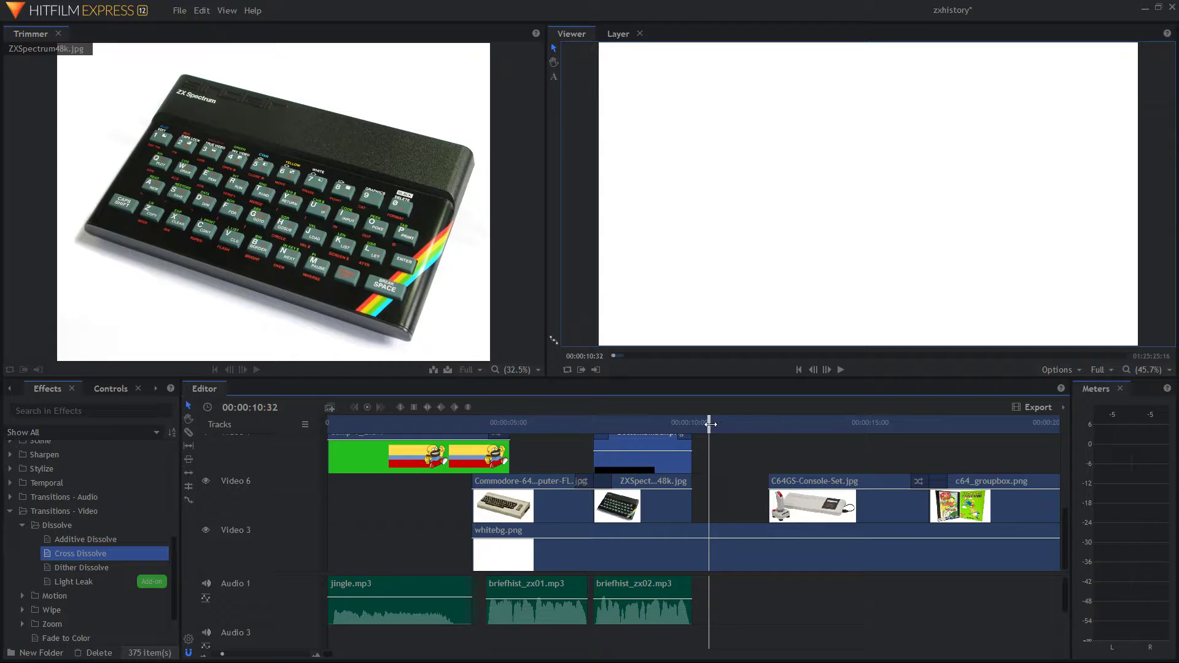
pyautogui.scroll(3, 684, 495)
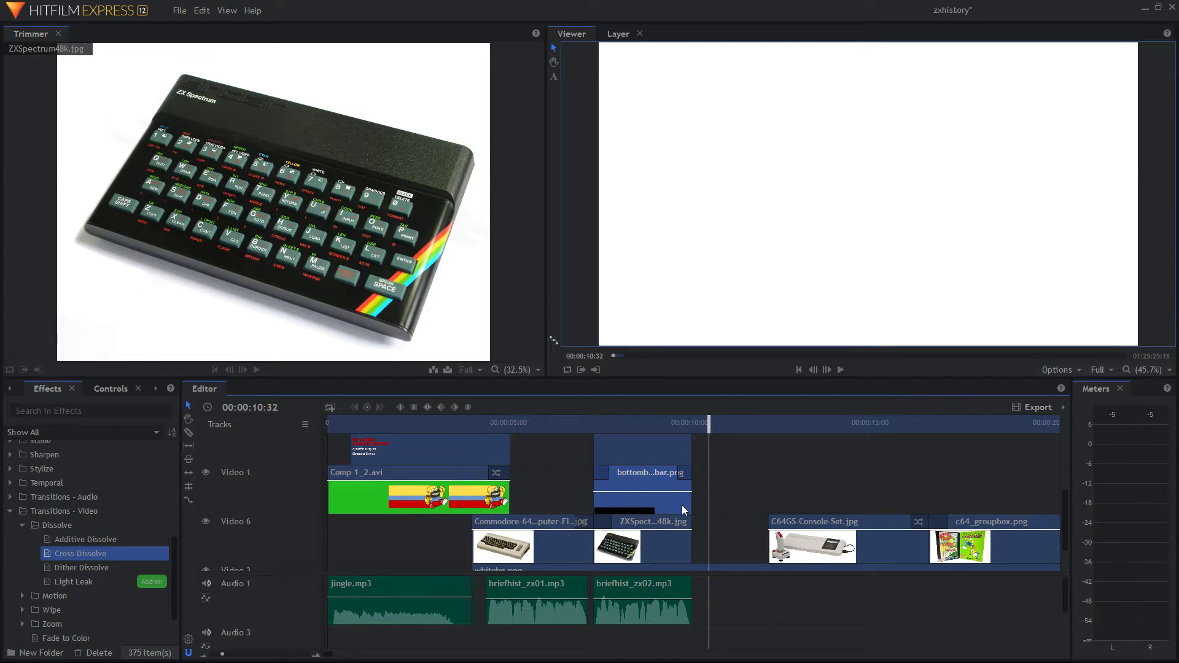
pyautogui.scroll(-3, 715, 527)
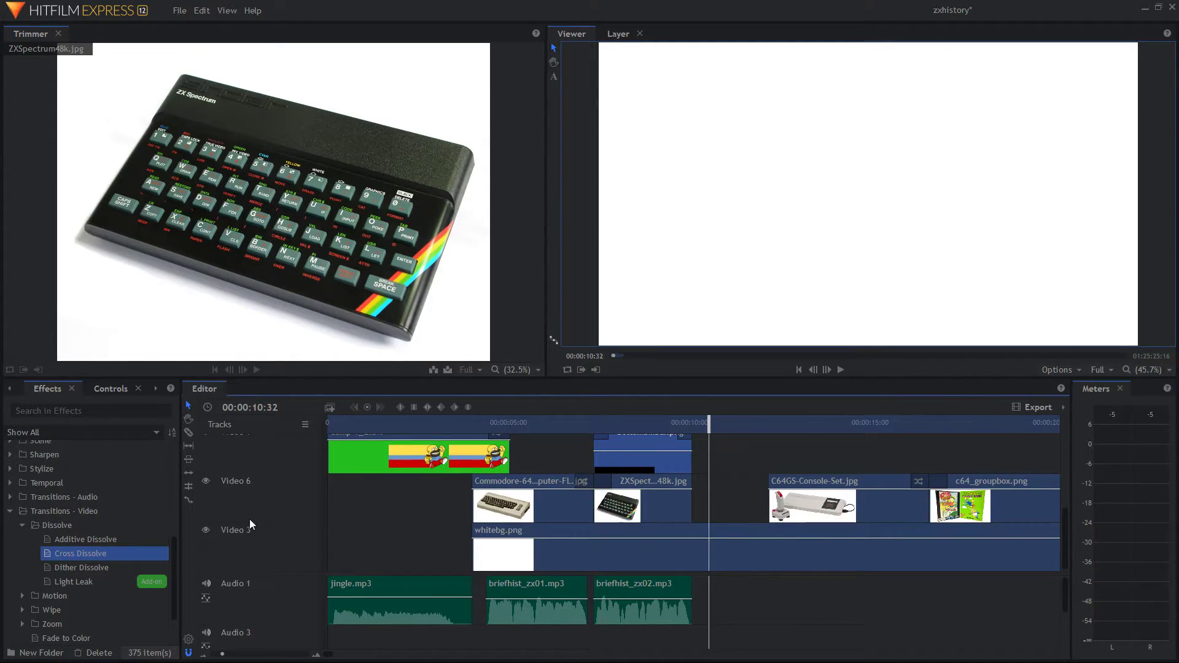